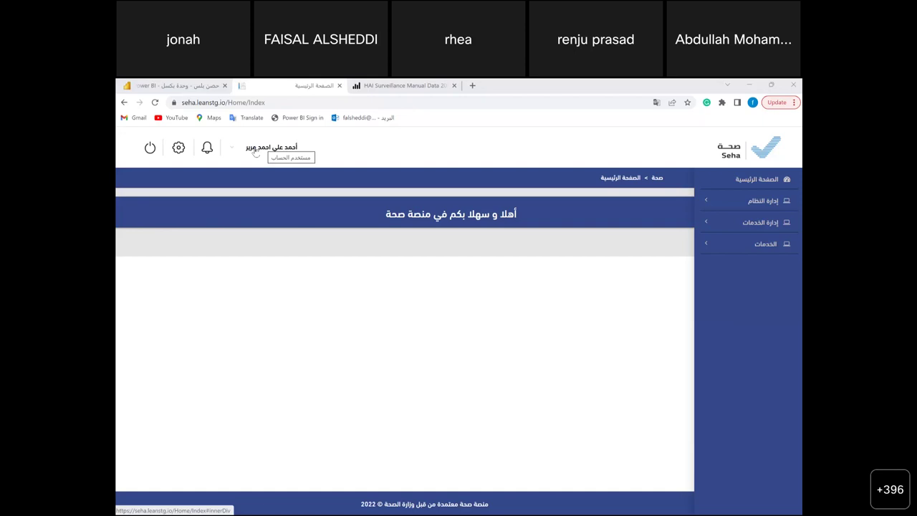
- Switch the account's working facility to مستشفى دلة النخيل (Dallah Nakheel hospital)
left_click(256, 151)
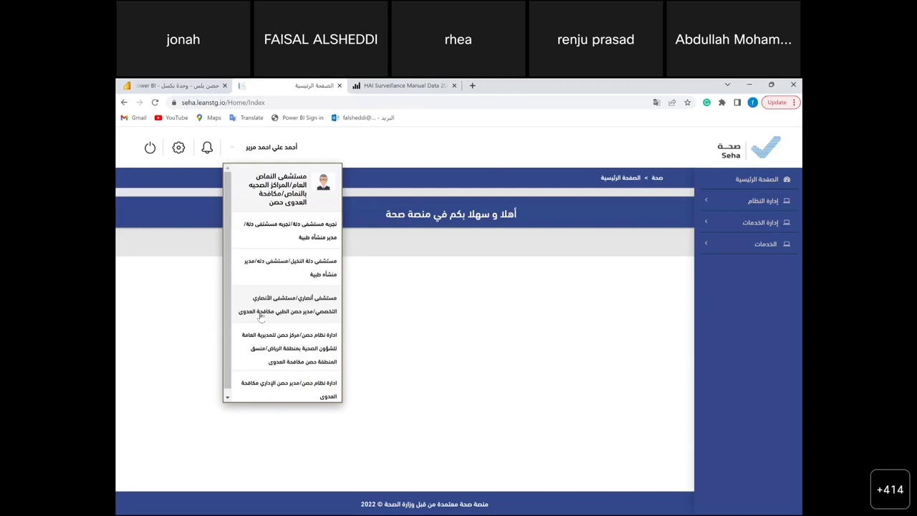
scroll(261, 318, "down", 1)
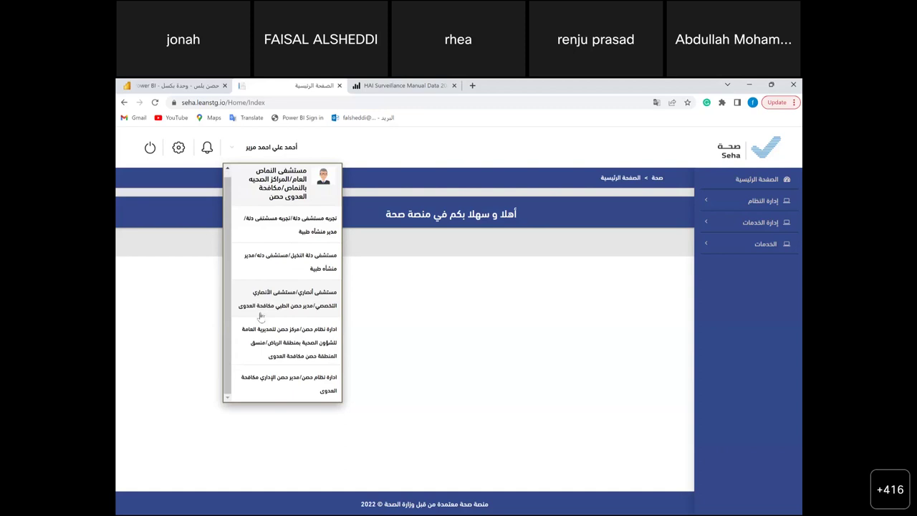
scroll(261, 316, "up", 1)
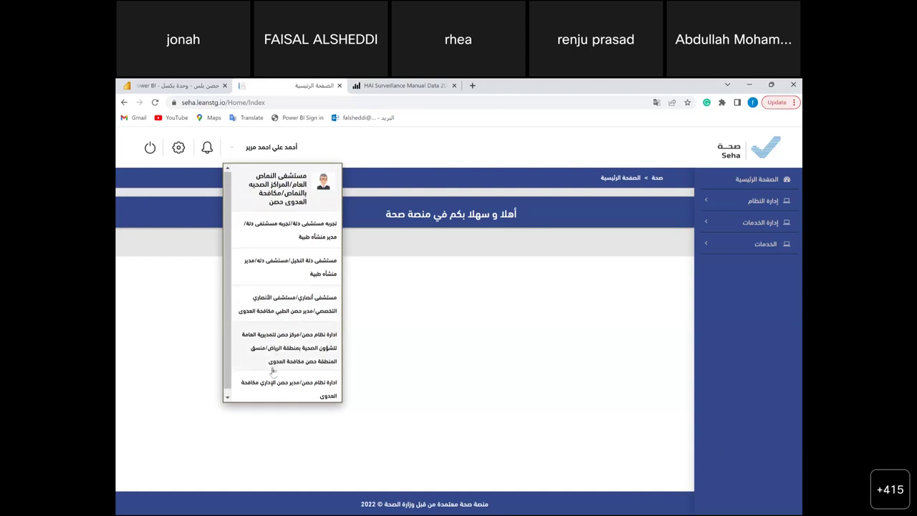
scroll(294, 365, "down", 1)
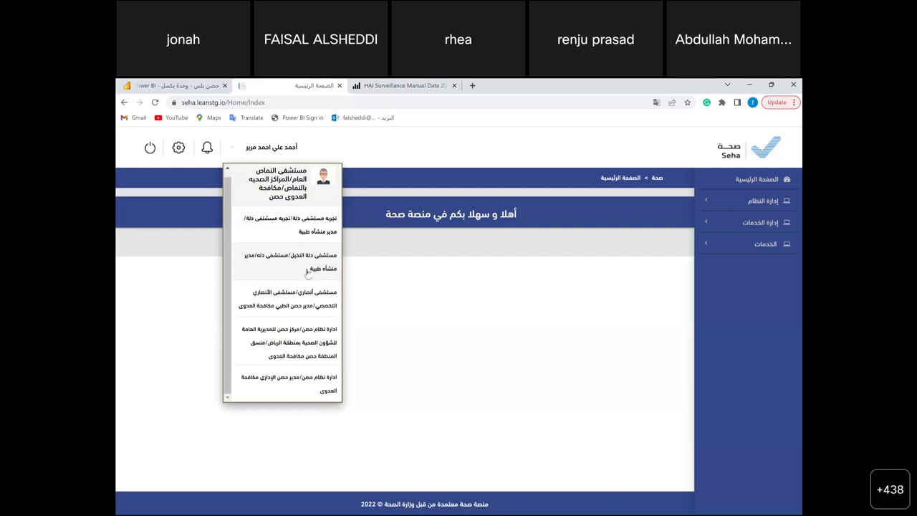
left_click(307, 272)
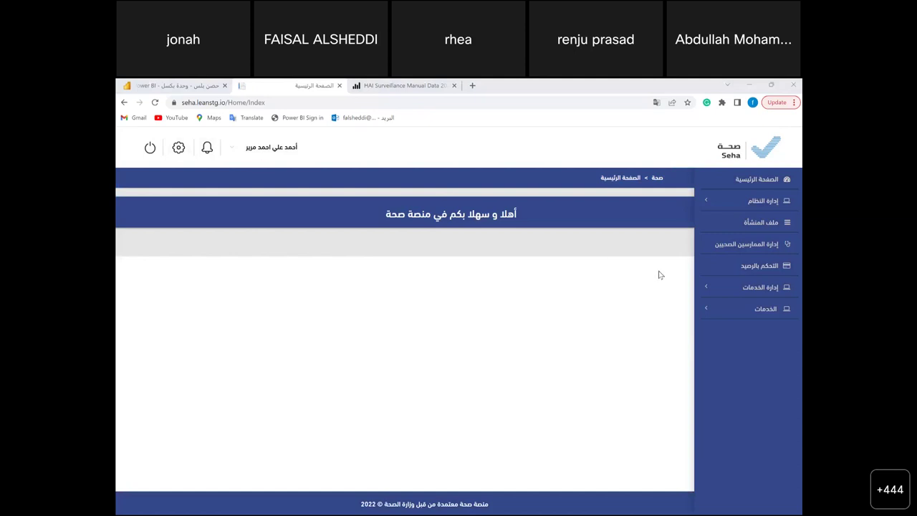
- Expand إدارة النظام in the sidebar and go to المستخدمون (Users)
left_click(711, 205)
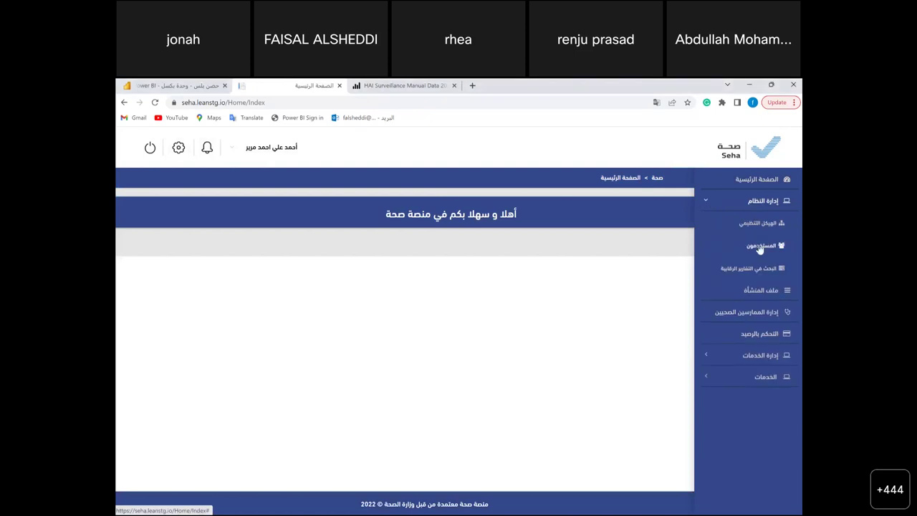
left_click(759, 245)
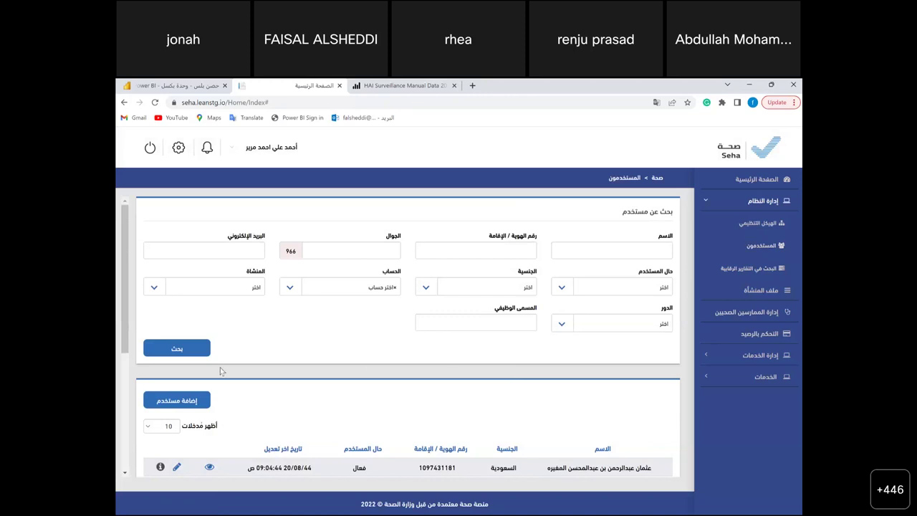
- Preview the new-user roles, then switch to the Al Ansari hospital infection control role
left_click(193, 403)
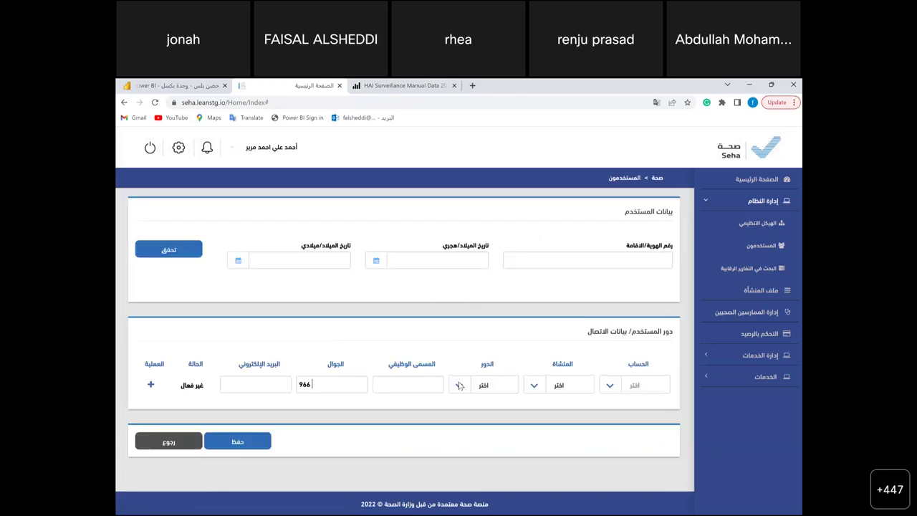
left_click(460, 386)
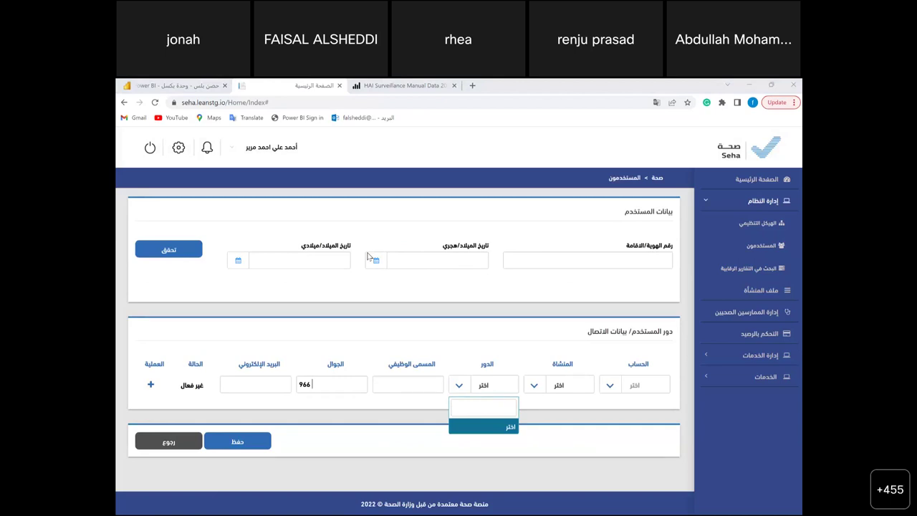
left_click(233, 150)
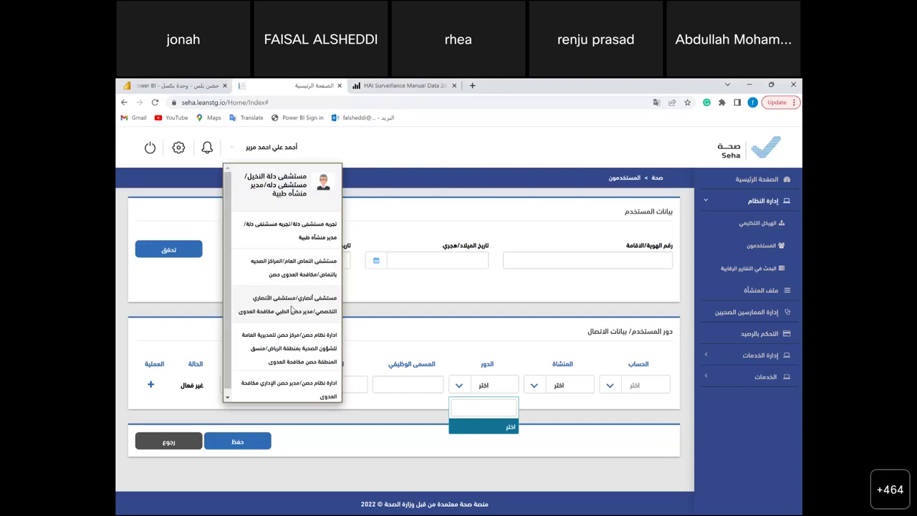
left_click(291, 309)
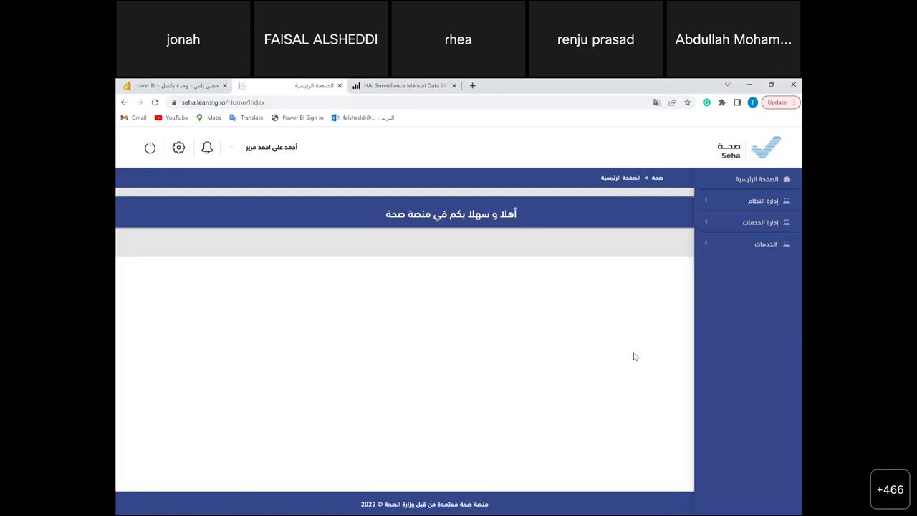
- Open the draft حصن بلس request under الخدمات for editing of its Hospital Information
left_click(710, 252)
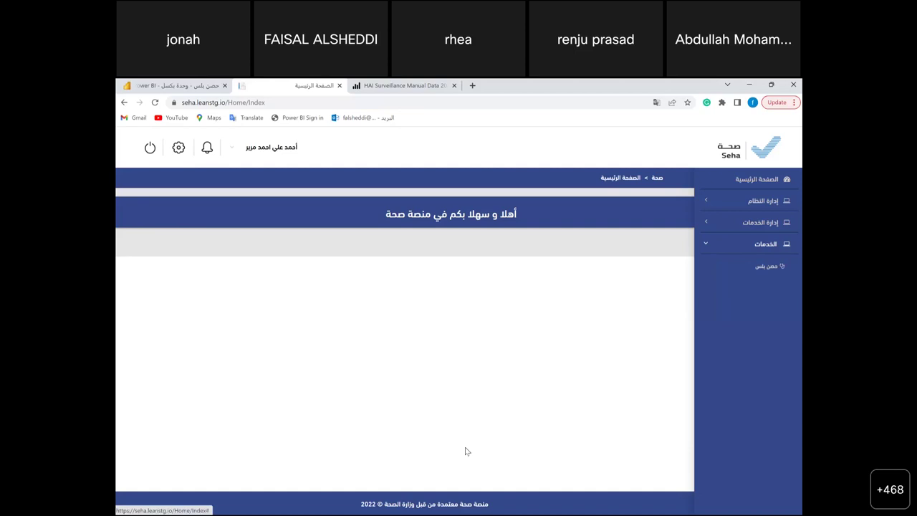
left_click(763, 267)
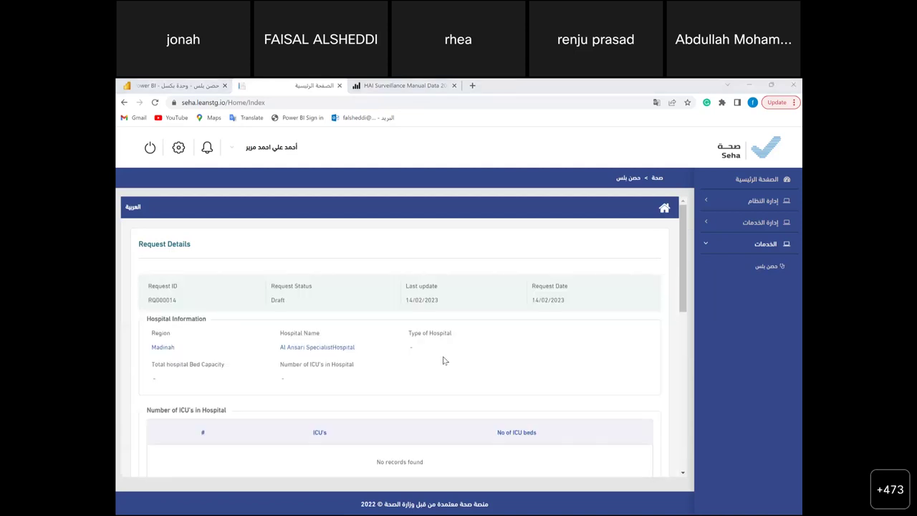
scroll(443, 361, "down", 10)
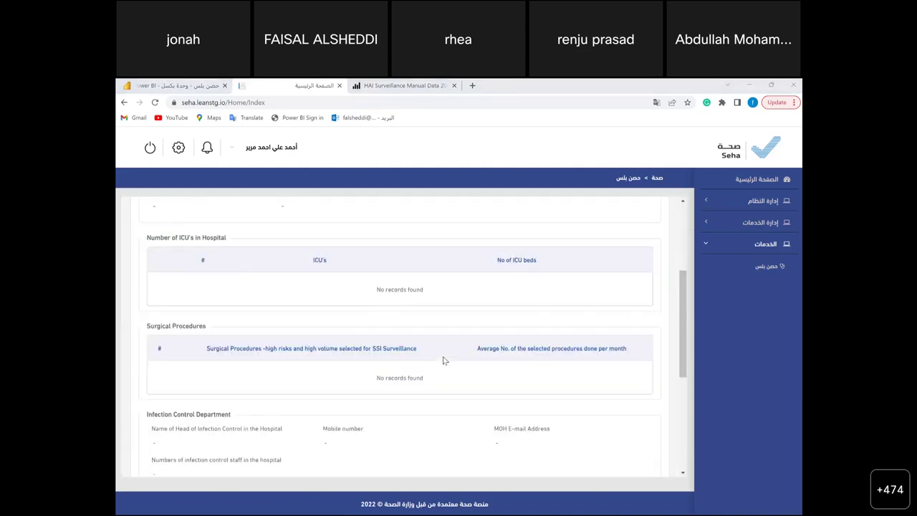
scroll(443, 361, "down", 2)
left_click(614, 463)
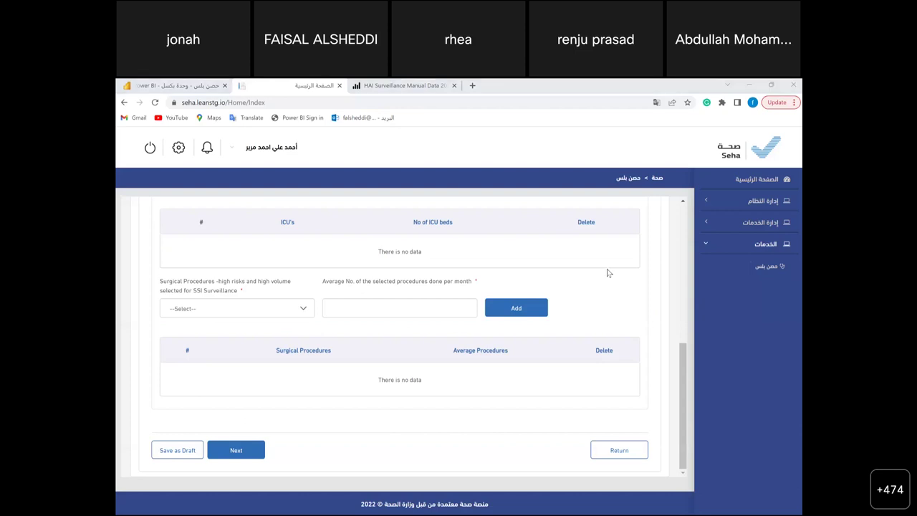
scroll(475, 290, "up", 3)
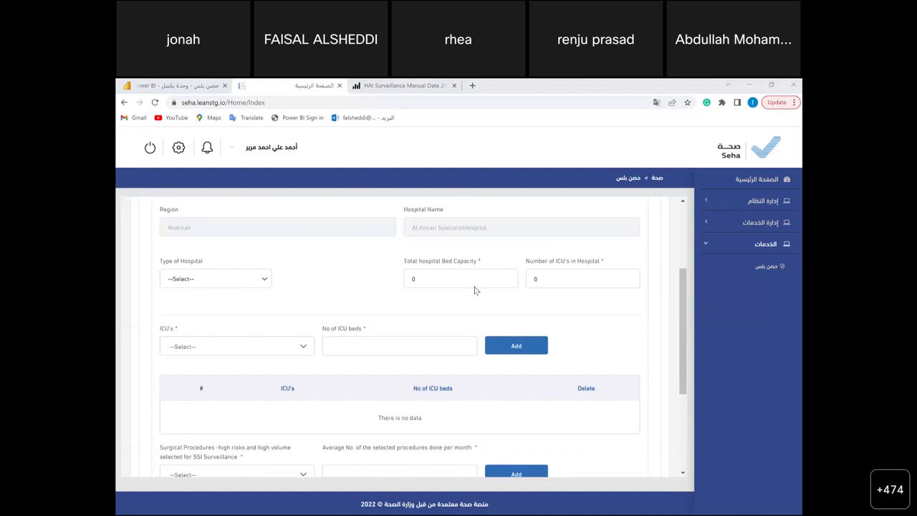
scroll(474, 290, "up", 3)
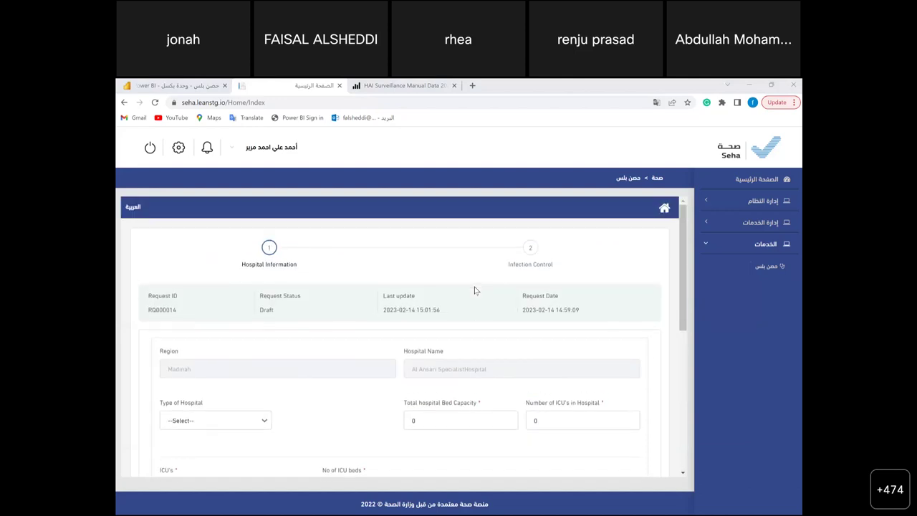
scroll(474, 291, "down", 1)
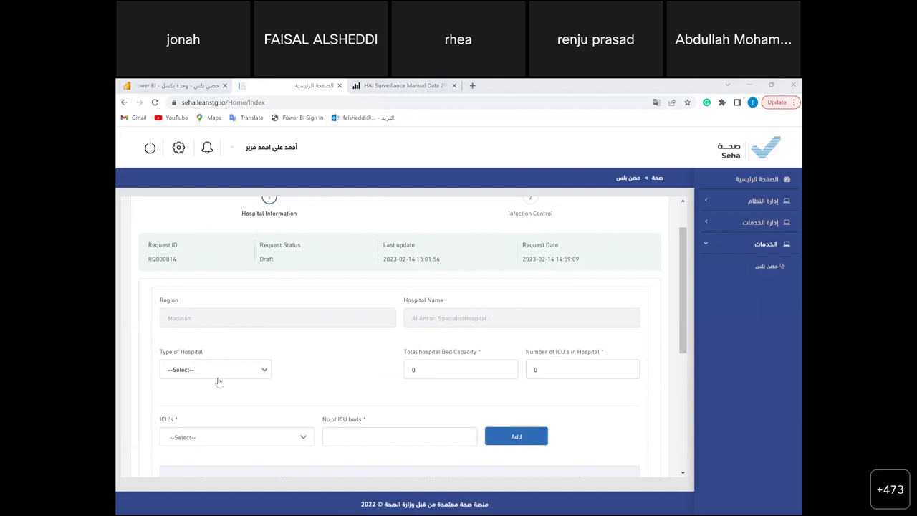
- Set hospital type General or Central, total bed capacity 300, and number of ICUs 2
left_click(241, 369)
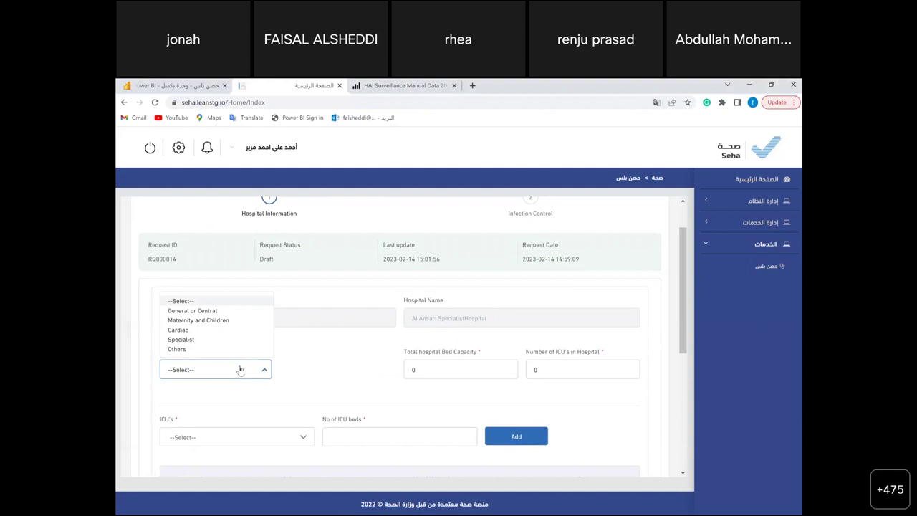
left_click(206, 314)
left_click(439, 368)
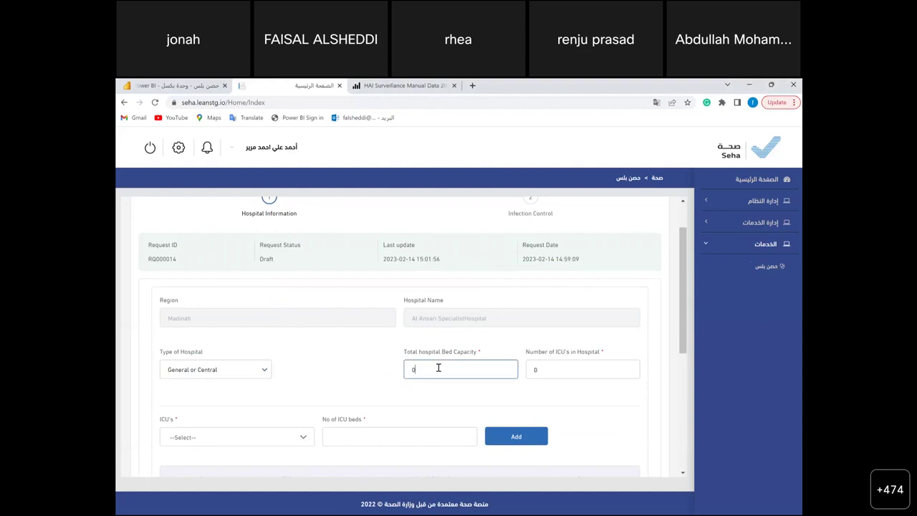
type("300")
left_click(554, 371)
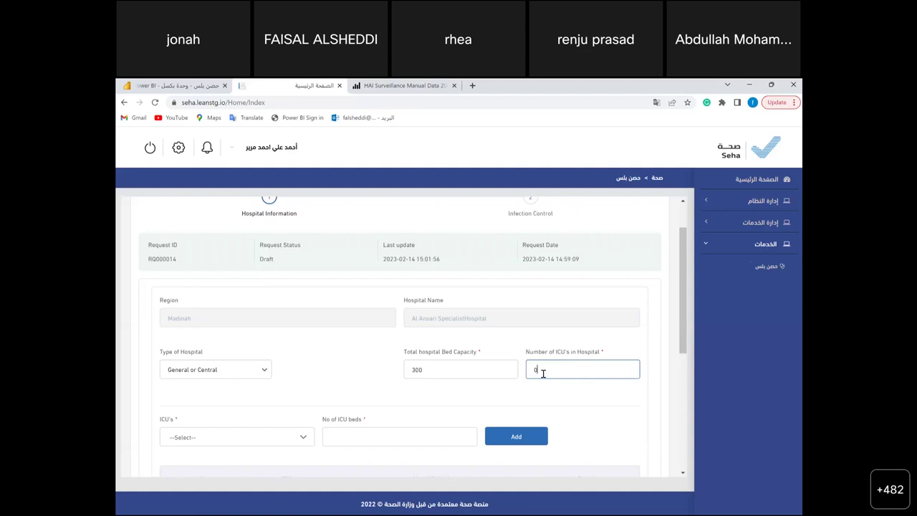
type("4")
key("BackSpace")
key("BackSpace")
type("4")
key("BackSpace")
type("2")
scroll(264, 431, "down", 1)
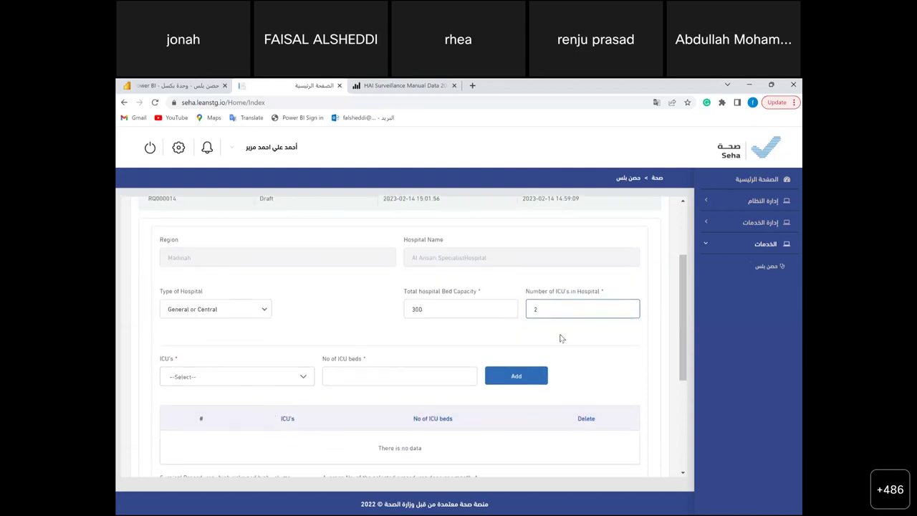
- Add a Medical Surgical ICU with 20 beds to the ICU list
left_click(291, 377)
scroll(250, 441, "down", 1)
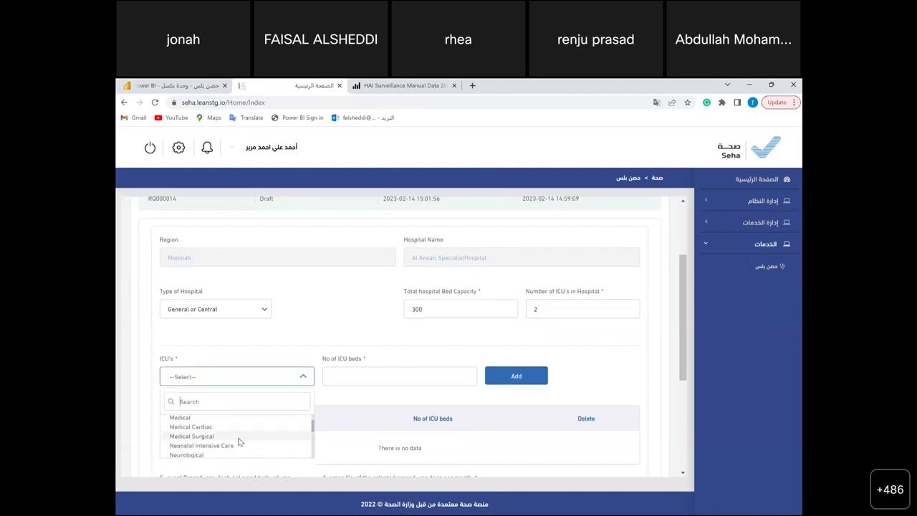
left_click(239, 437)
left_click(384, 371)
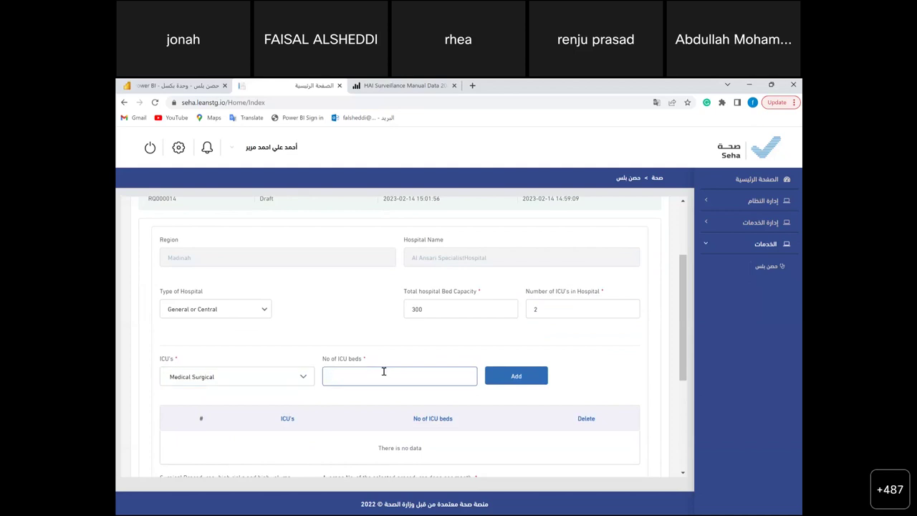
type("20")
left_click(500, 370)
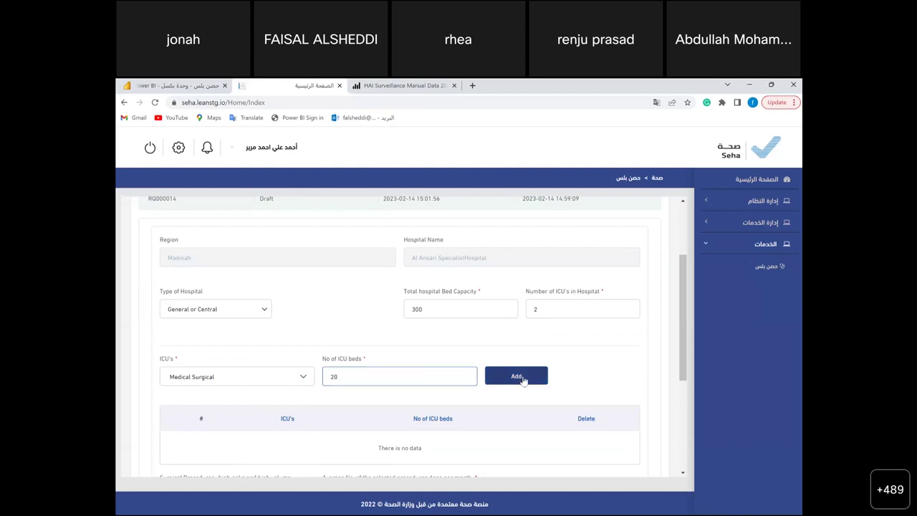
- Add a Neonatal Intensive Care unit with 20 beds to the ICU list
left_click(297, 377)
scroll(262, 419, "down", 2)
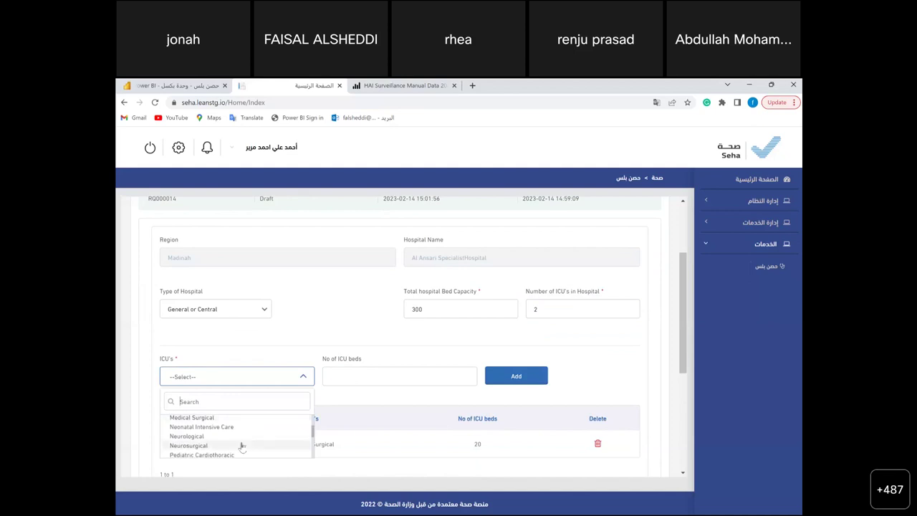
left_click(240, 428)
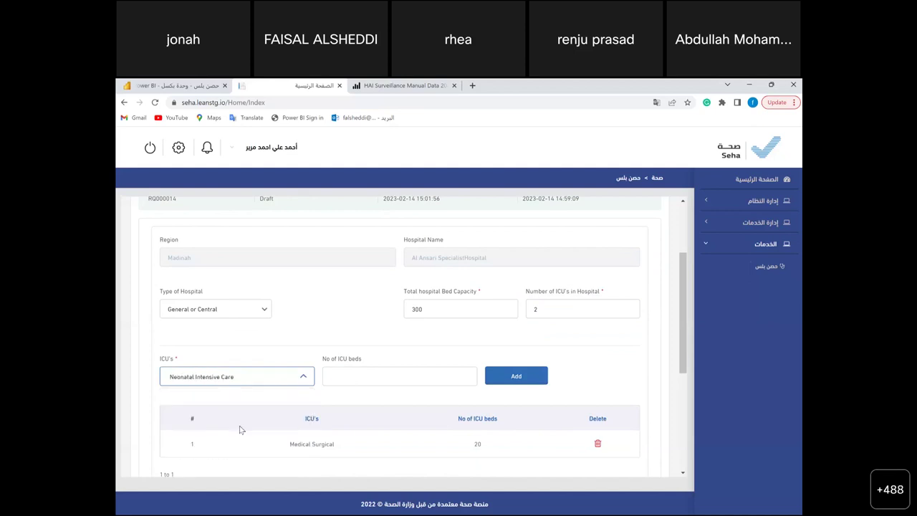
left_click(355, 376)
type("20")
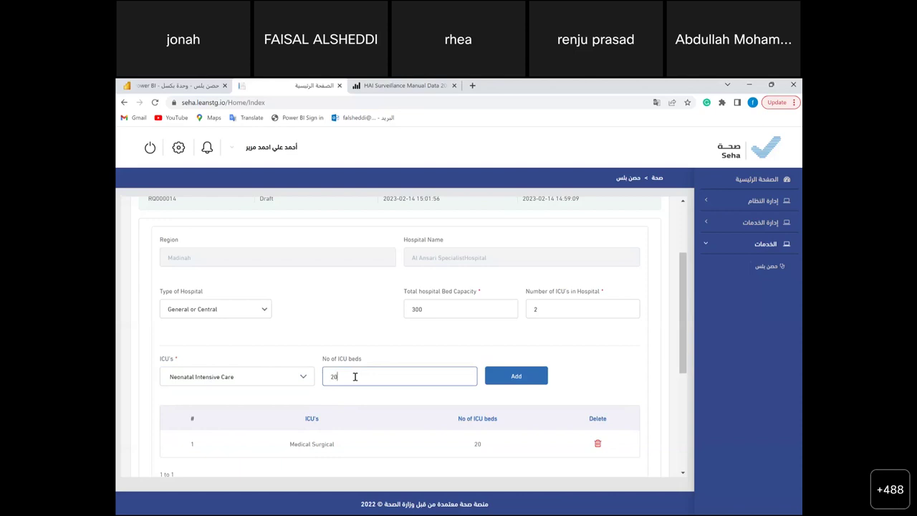
left_click(523, 375)
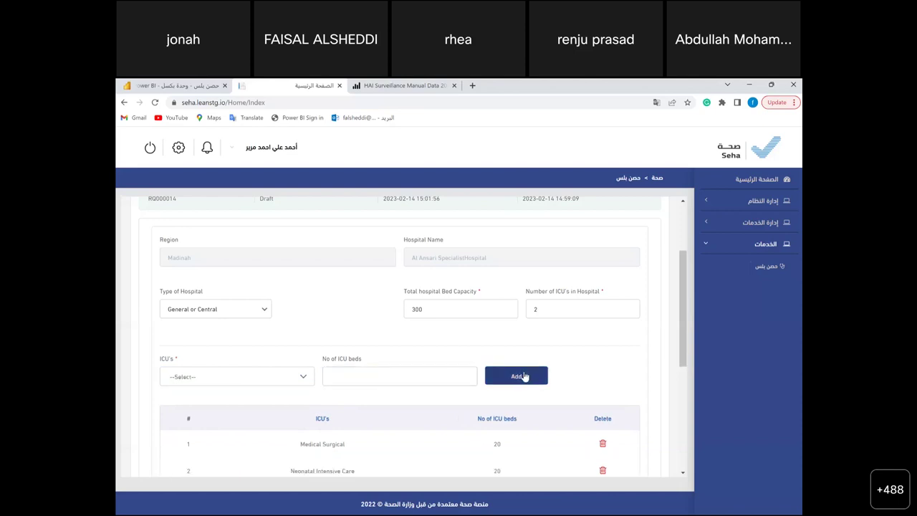
scroll(373, 381, "down", 1)
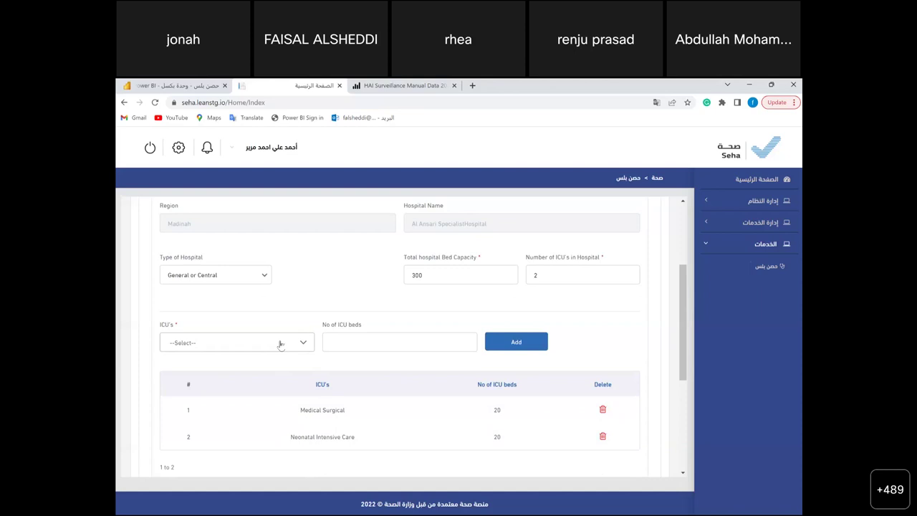
scroll(281, 345, "down", 1)
scroll(281, 344, "down", 1)
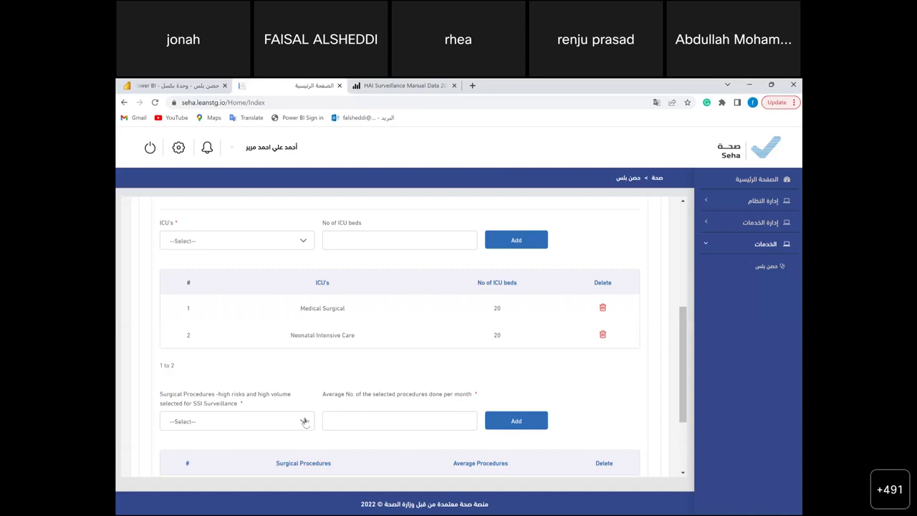
- Add APPY- Appendix surgery with a monthly average of 35 for SSI surveillance
left_click(304, 422)
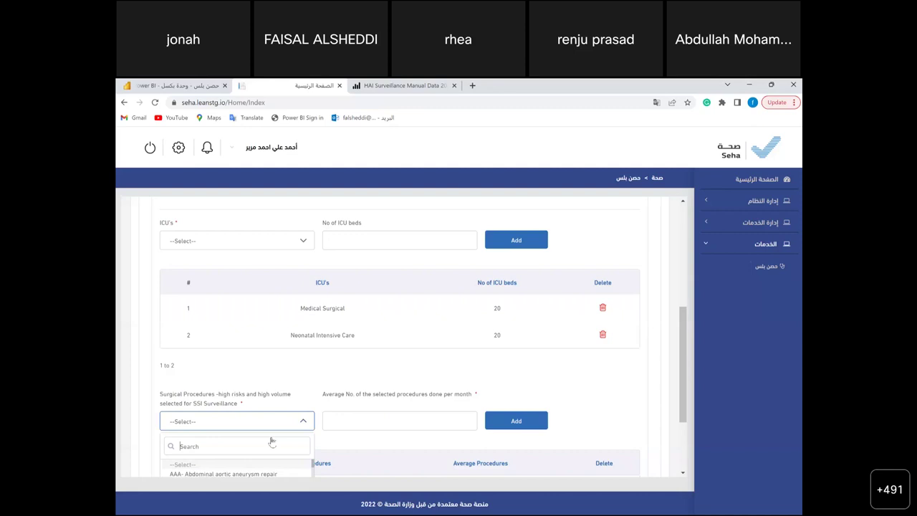
scroll(272, 442, "down", 2)
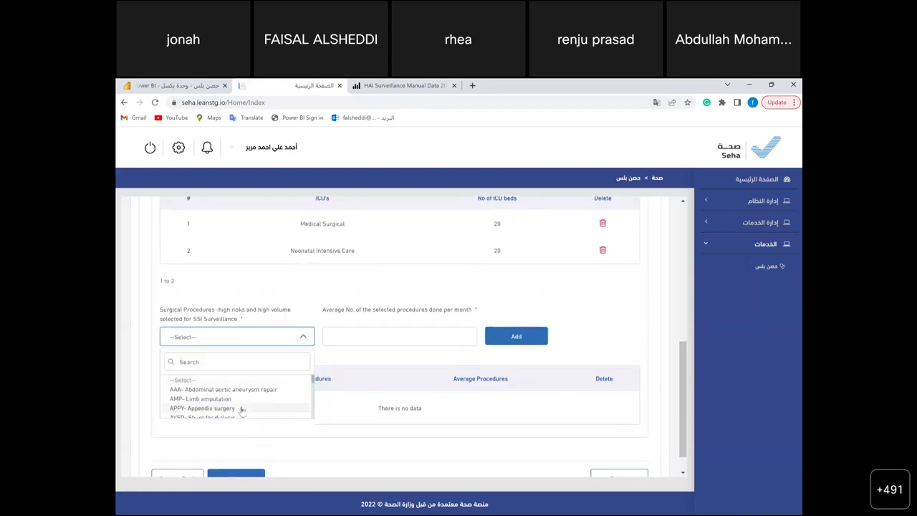
left_click(242, 408)
left_click(397, 339)
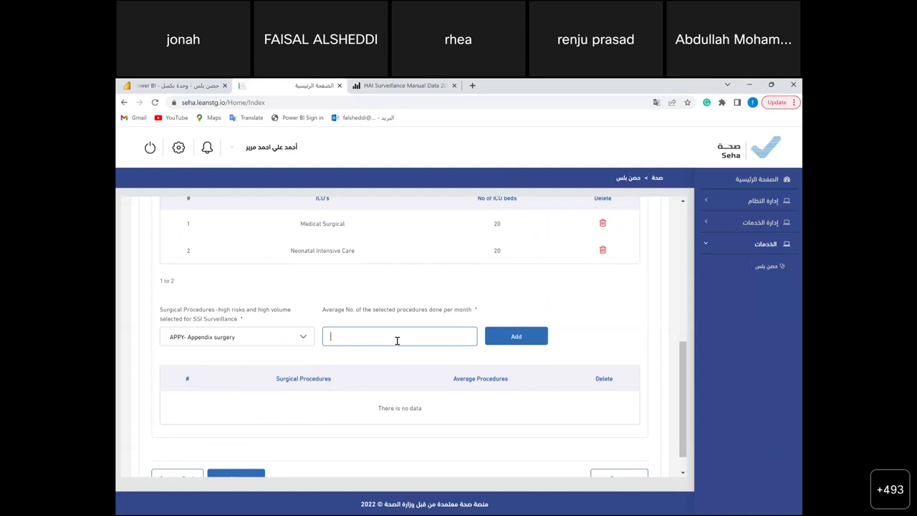
type("35")
left_click(524, 339)
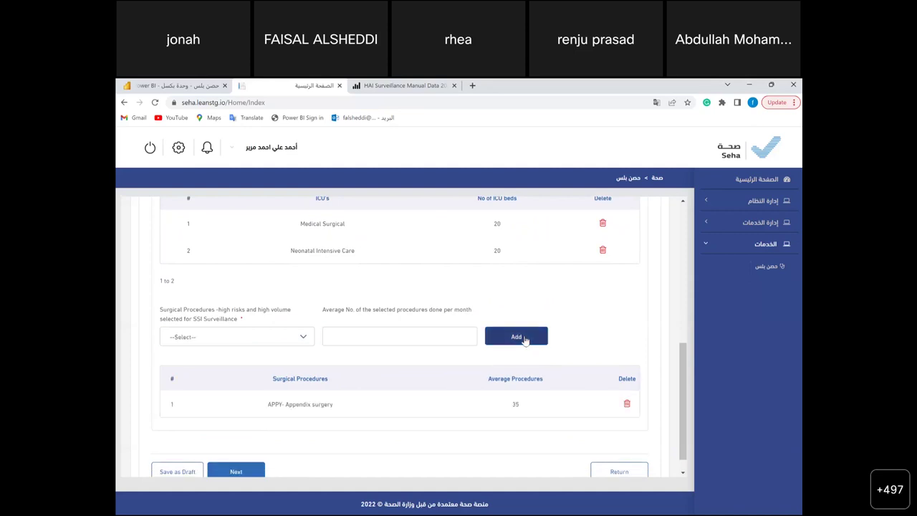
- Add CSEC- Cesarean section with a monthly average of 75
left_click(287, 338)
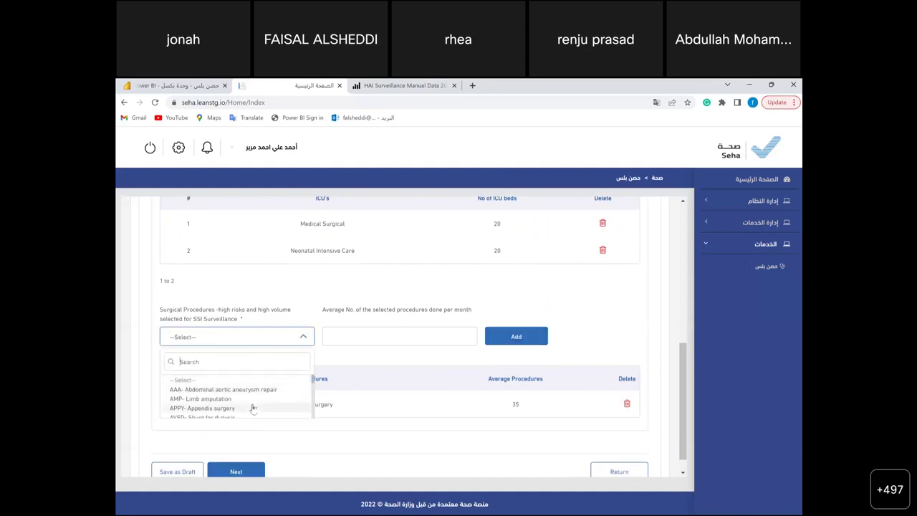
scroll(253, 408, "down", 5)
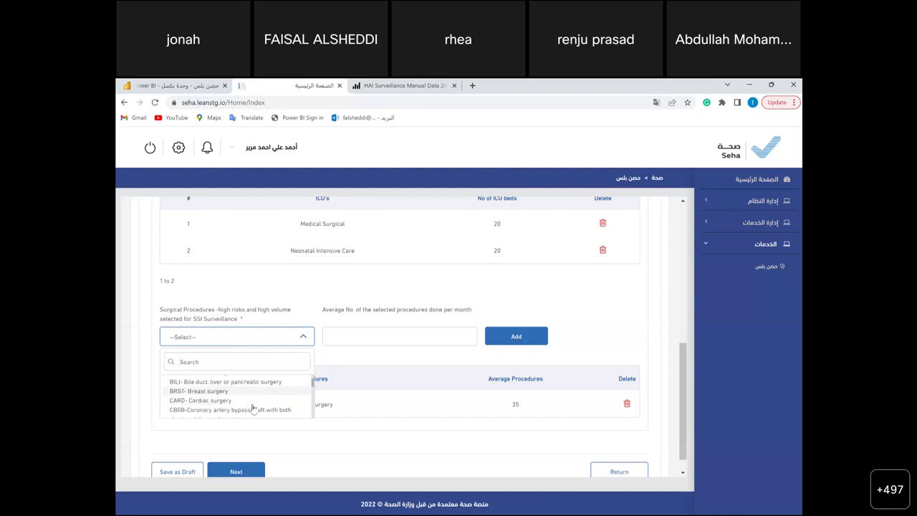
scroll(253, 408, "down", 2)
scroll(253, 408, "down", 1)
scroll(253, 408, "down", 1)
left_click(250, 404)
left_click(378, 336)
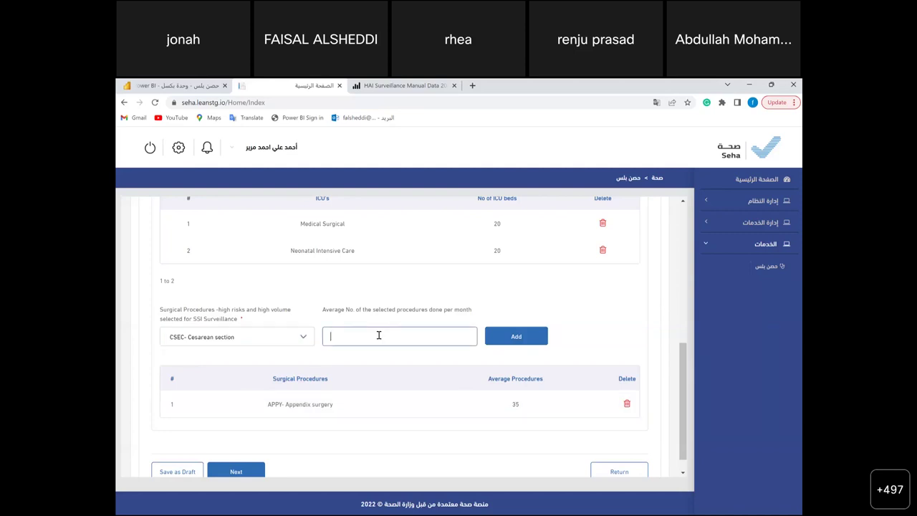
type("70")
left_click(524, 336)
- Continue the request form to its next step
scroll(424, 414, "down", 1)
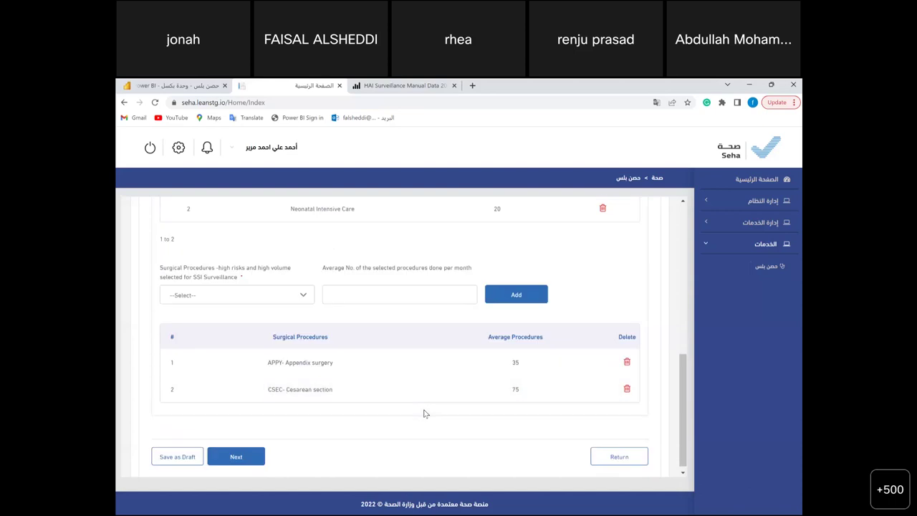
scroll(450, 310, "up", 3)
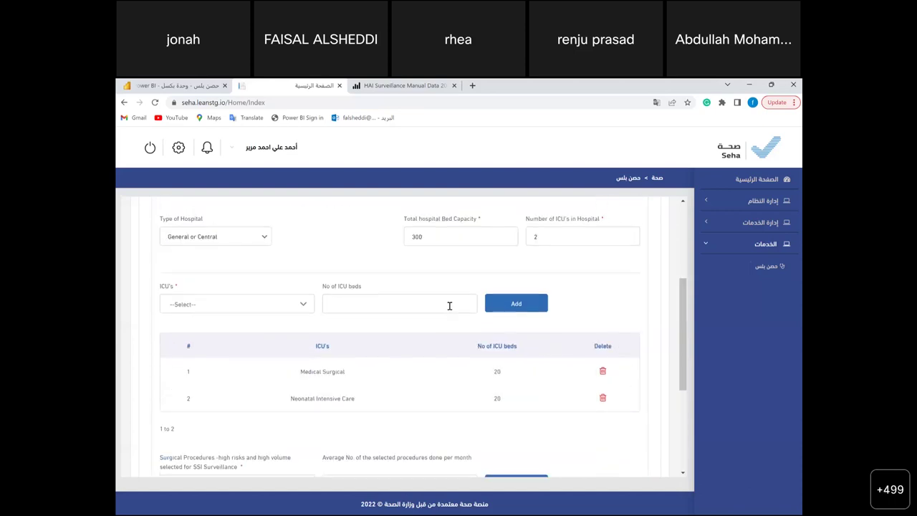
scroll(450, 306, "up", 2)
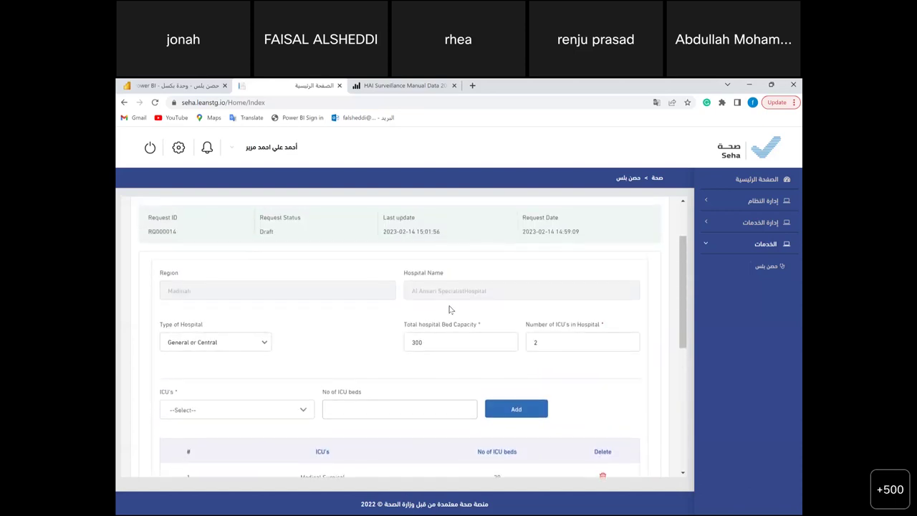
scroll(450, 308, "down", 2)
scroll(450, 309, "down", 3)
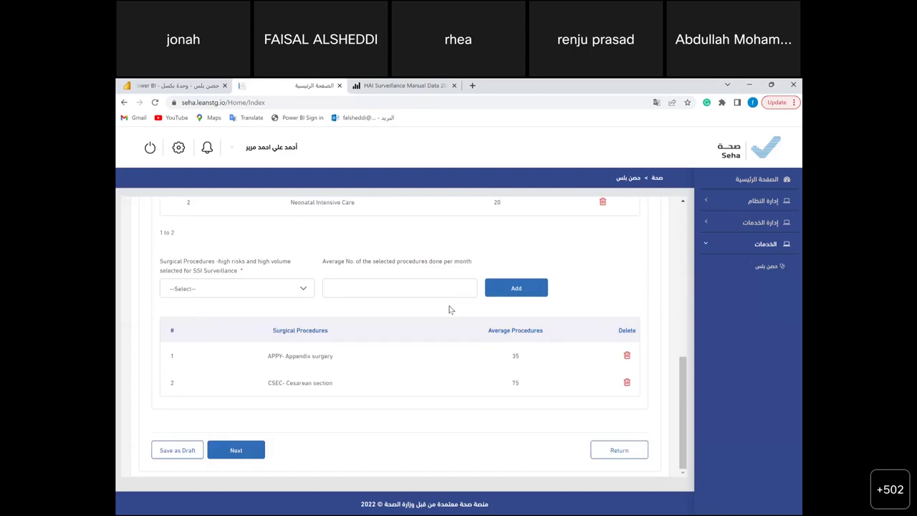
left_click(241, 450)
- Fill in the infection control head's full name, mobile number and e-mail
left_click(235, 307)
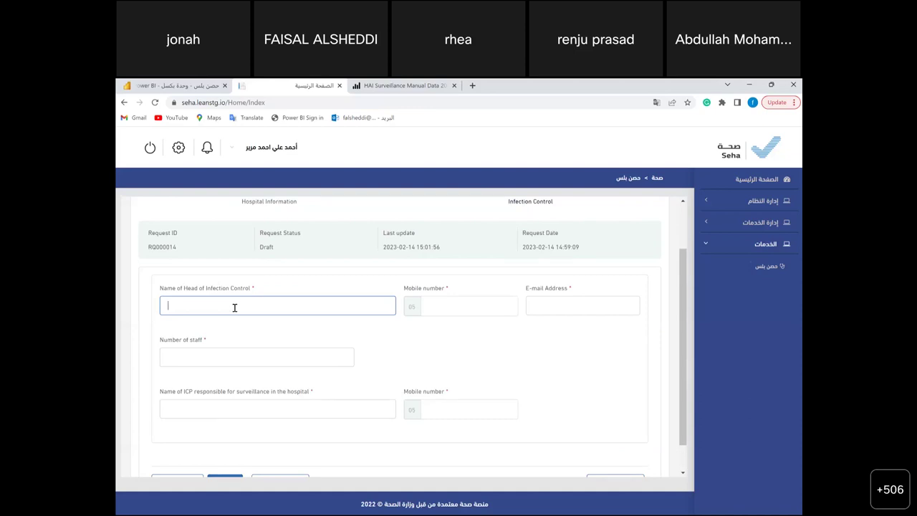
left_click(446, 300)
type("55555555")
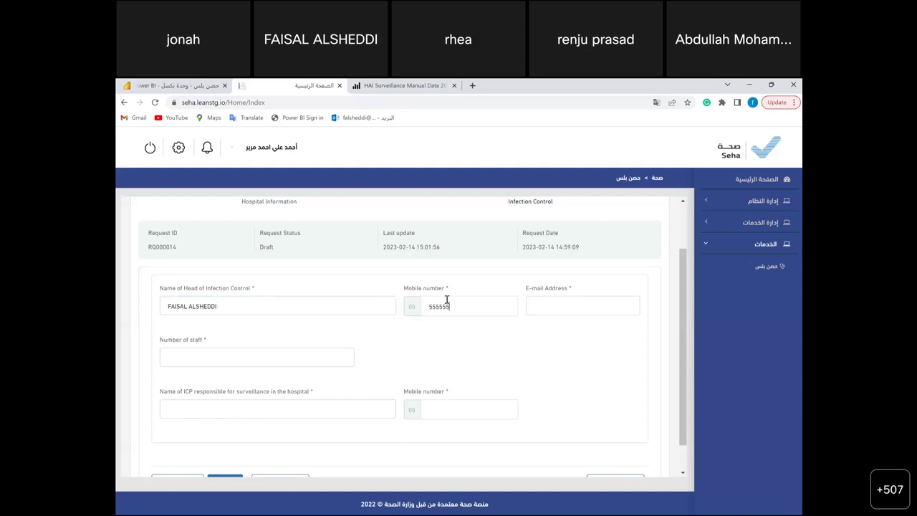
left_click(534, 310)
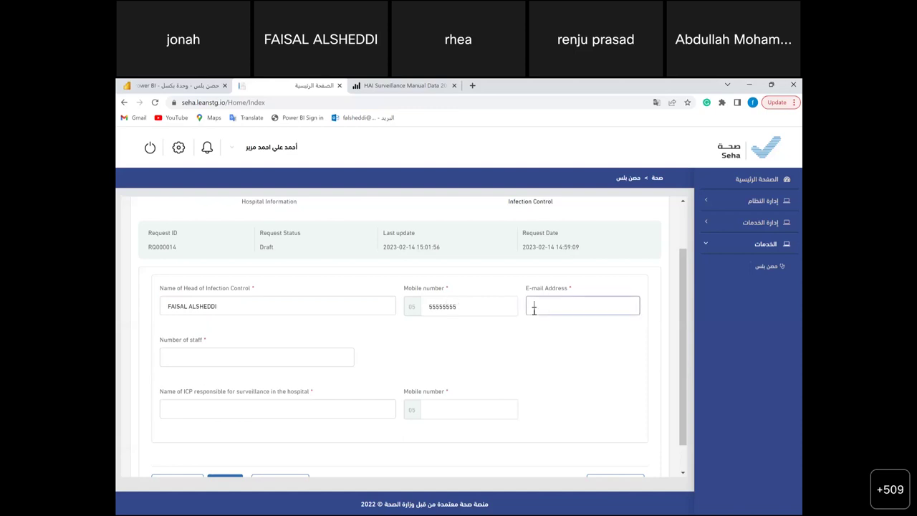
type("DDEE")
- Enter 5 as the number of staff and the surveillance ICP's name
left_click(308, 359)
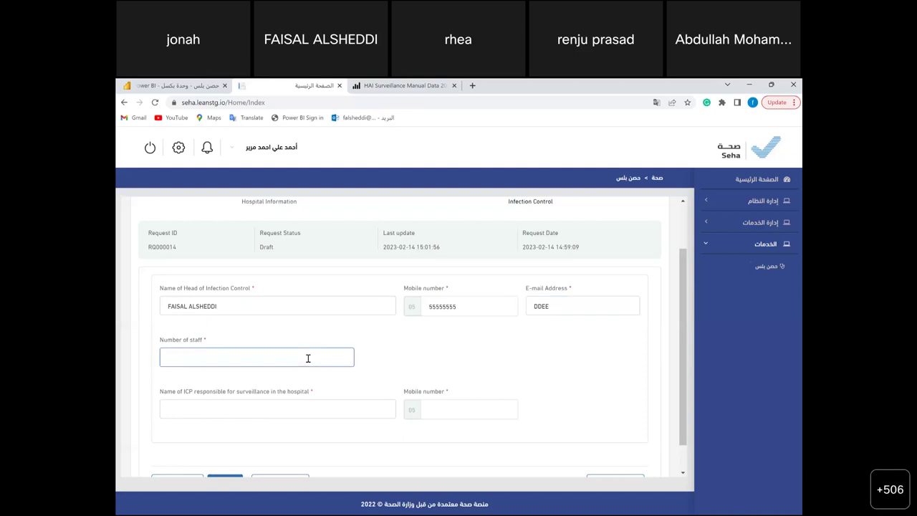
type("5")
scroll(224, 370, "down", 1)
left_click(219, 377)
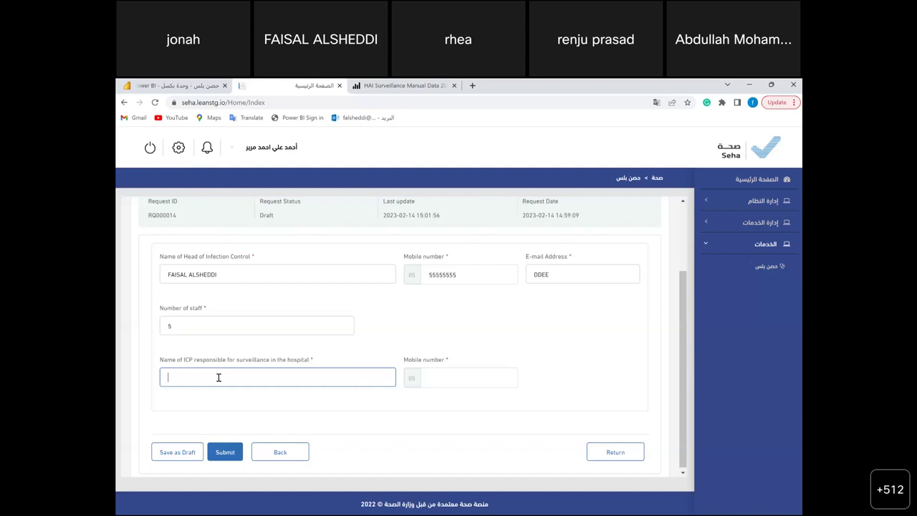
type("MOHAMMED")
left_click(438, 375)
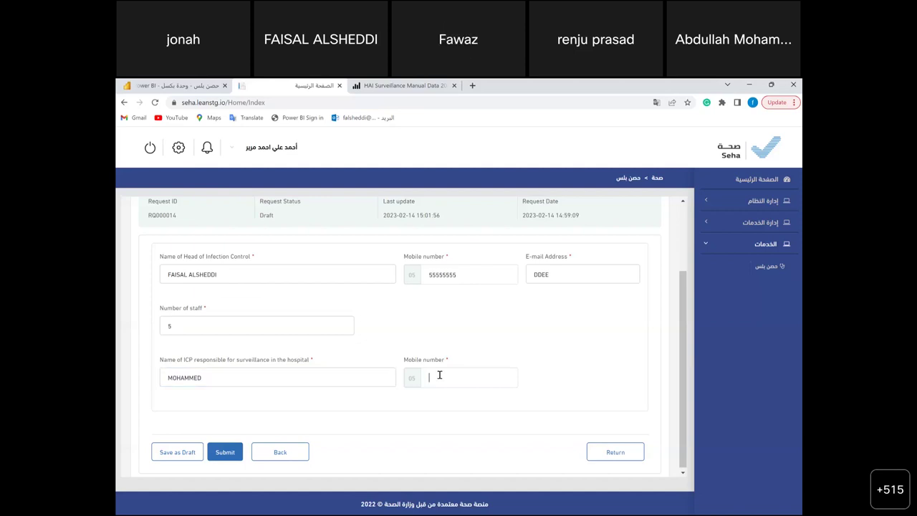
left_click(237, 456)
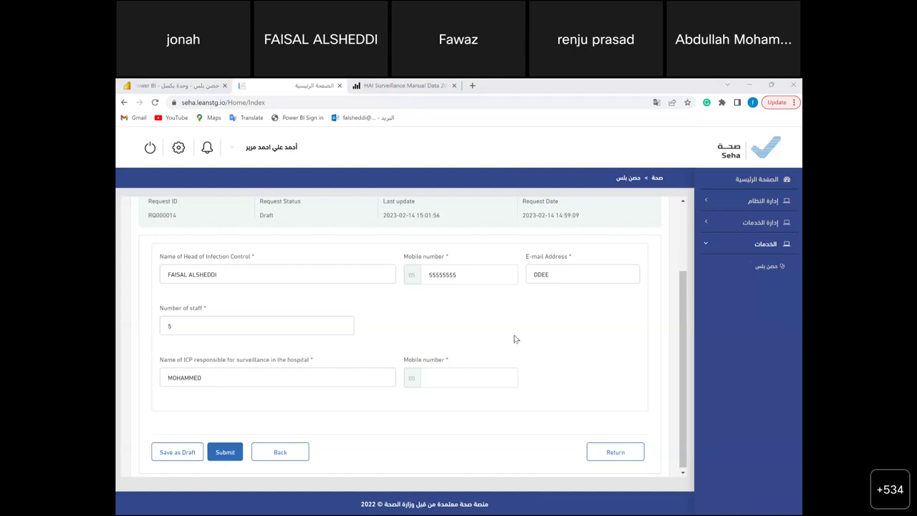
- Return to the Hospital Information step, still General or Central with 300 beds and 2 ICUs
left_click(279, 452)
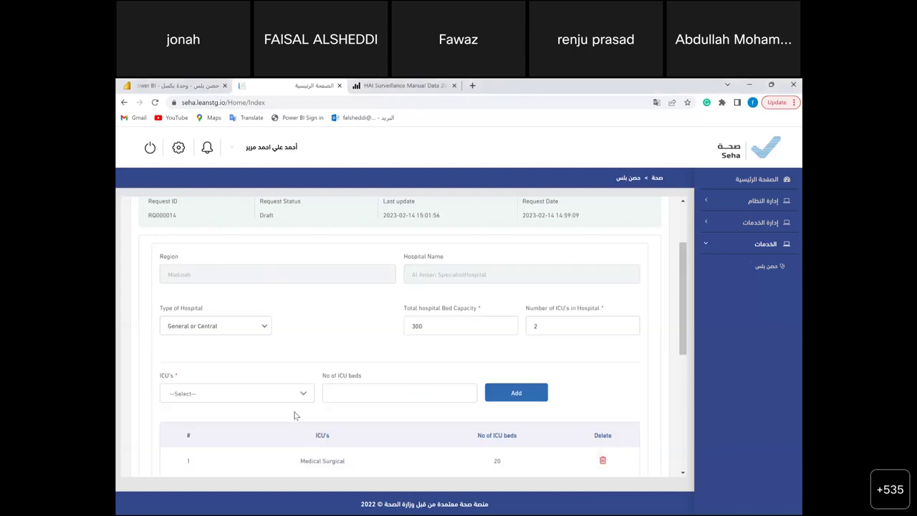
scroll(294, 416, "down", 1)
scroll(294, 416, "down", 1)
scroll(294, 416, "up", 1)
scroll(294, 416, "down", 2)
scroll(293, 416, "down", 1)
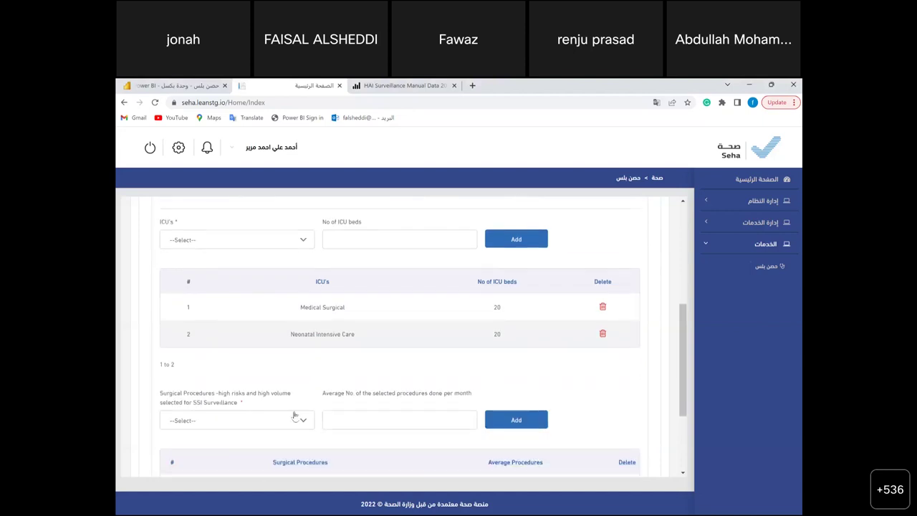
scroll(293, 412, "down", 1)
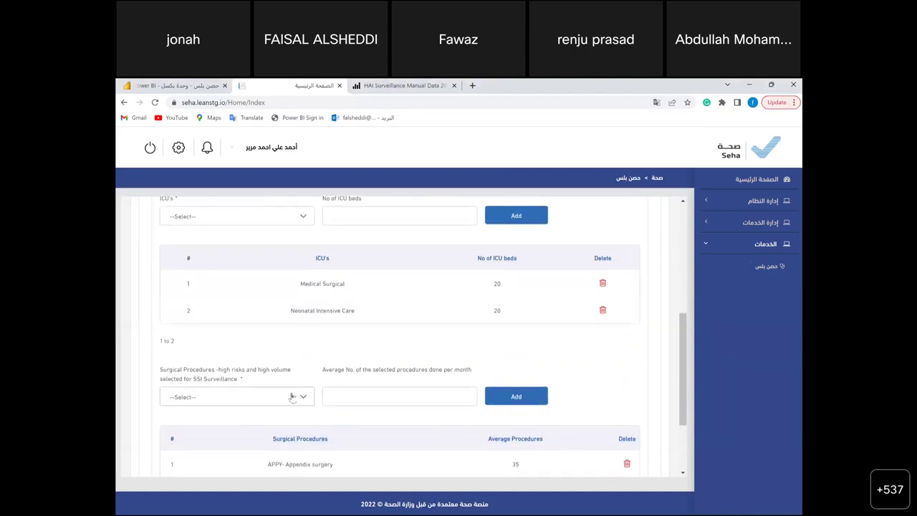
- Choose APPY- Appendix surgery as the SSI procedure with a monthly average of 1
left_click(293, 398)
scroll(284, 447, "down", 1)
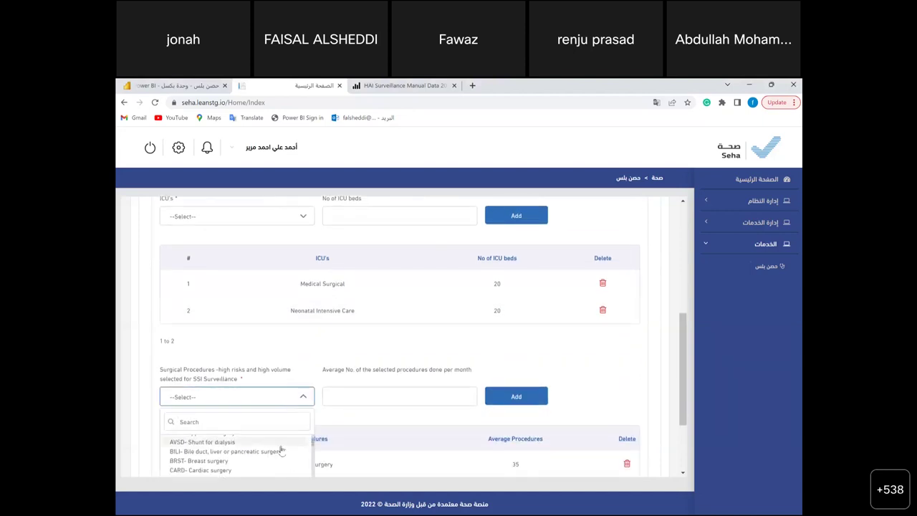
scroll(262, 461, "down", 1)
scroll(261, 459, "up", 2)
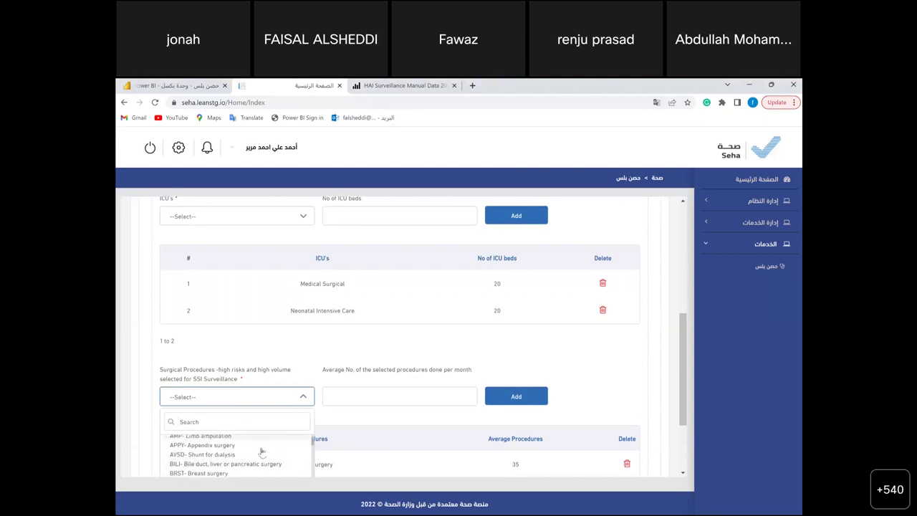
left_click(262, 447)
left_click(362, 400)
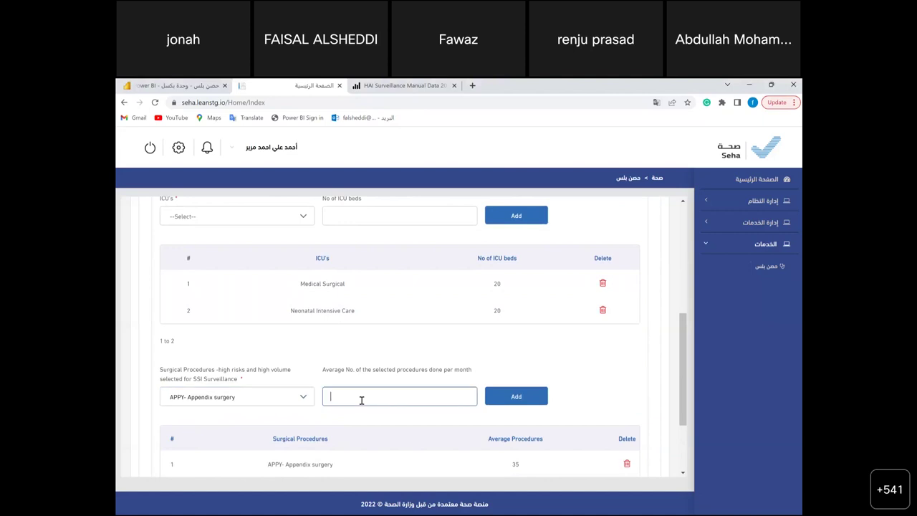
type("1")
scroll(455, 301, "up", 2)
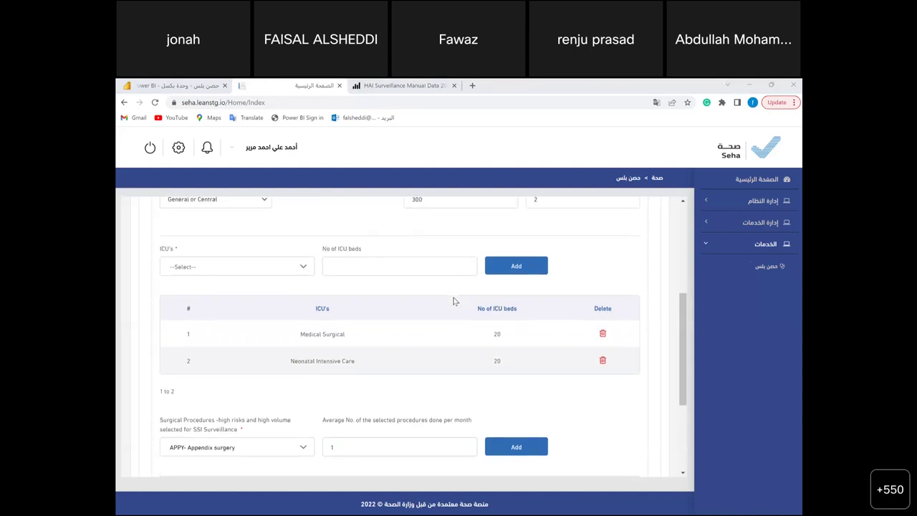
scroll(454, 301, "up", 4)
scroll(455, 301, "down", 1)
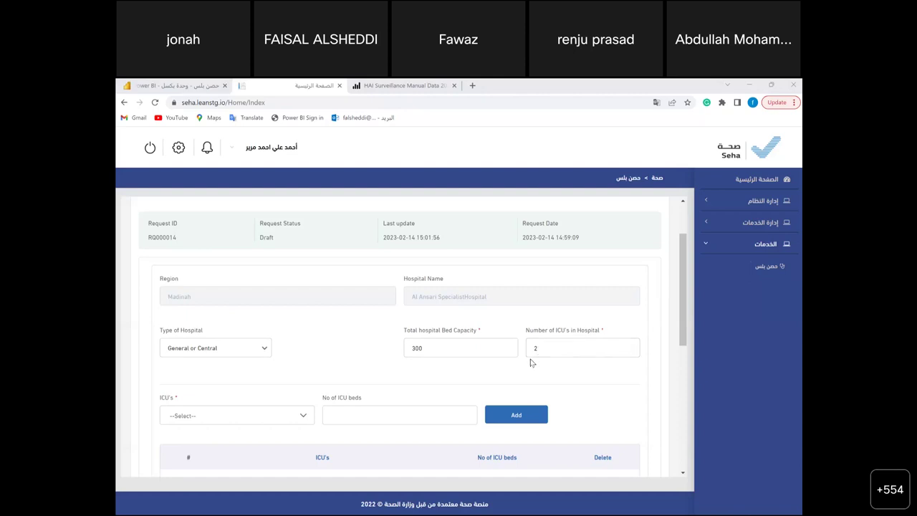
- Add a trial Neurological ICU with 5 beds to the ICU list
scroll(531, 363, "down", 1)
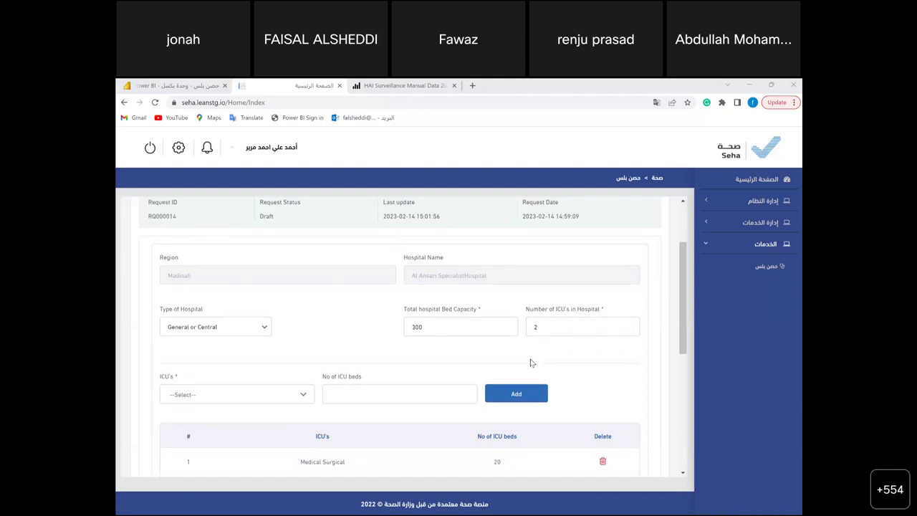
left_click(233, 396)
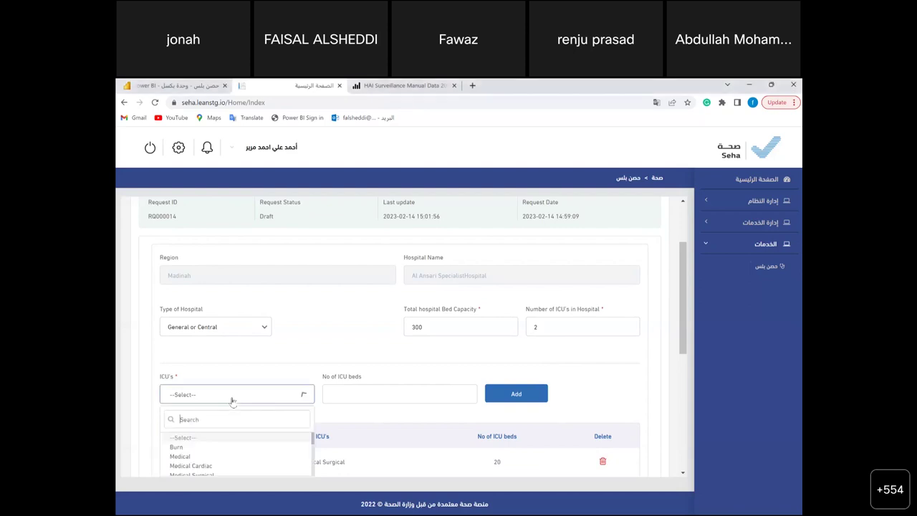
left_click(257, 363)
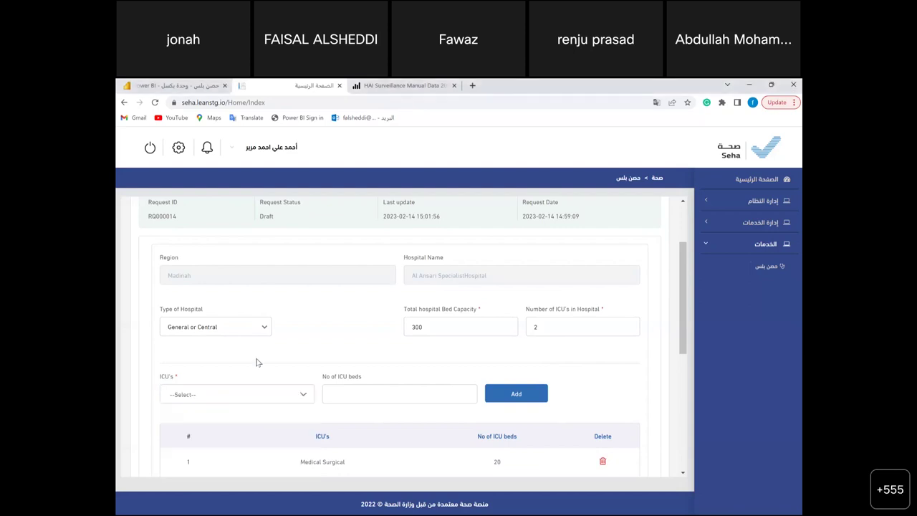
scroll(258, 363, "down", 2)
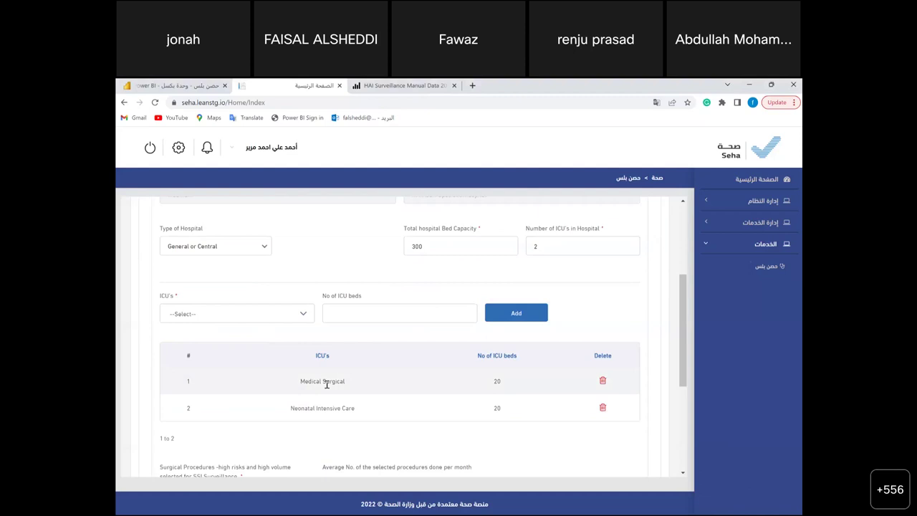
left_click(255, 317)
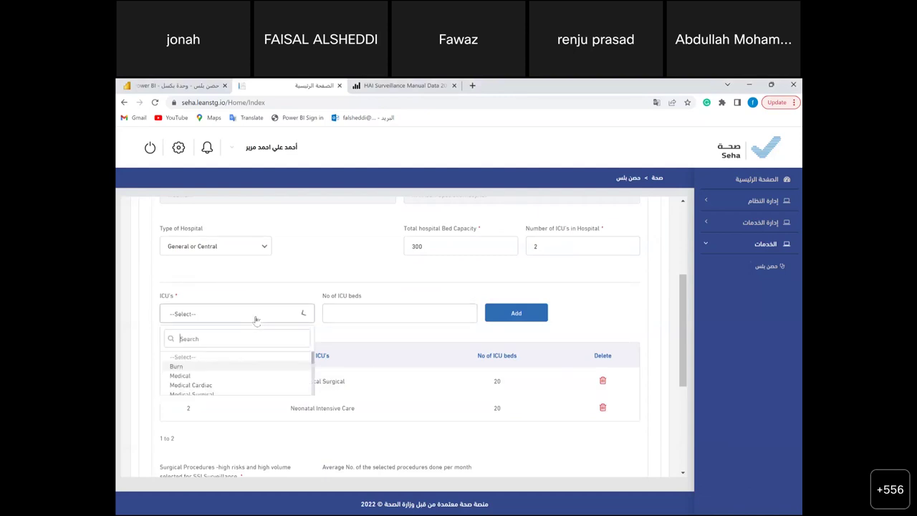
scroll(244, 384, "down", 2)
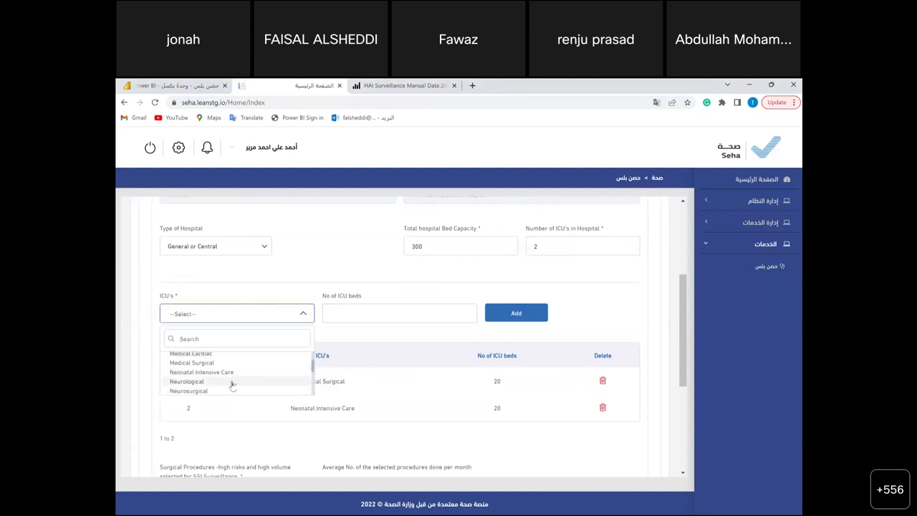
left_click(231, 382)
left_click(380, 308)
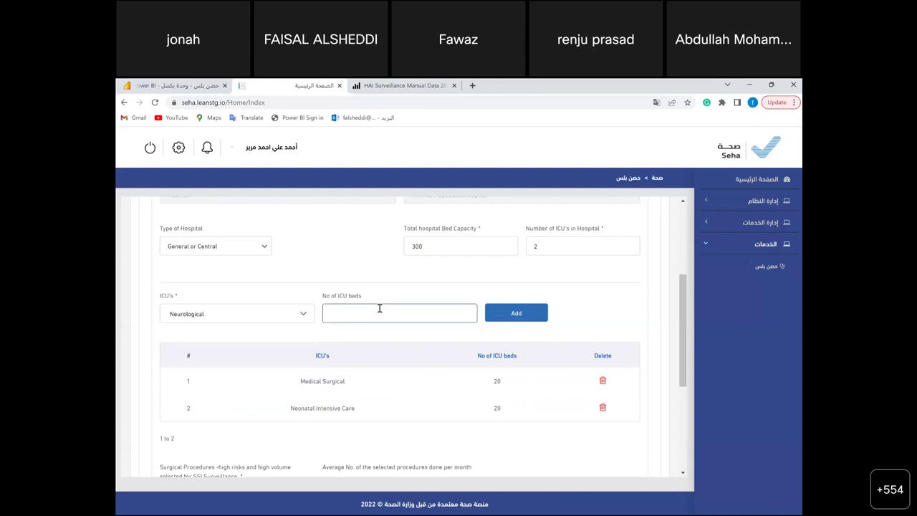
type("5")
left_click(514, 318)
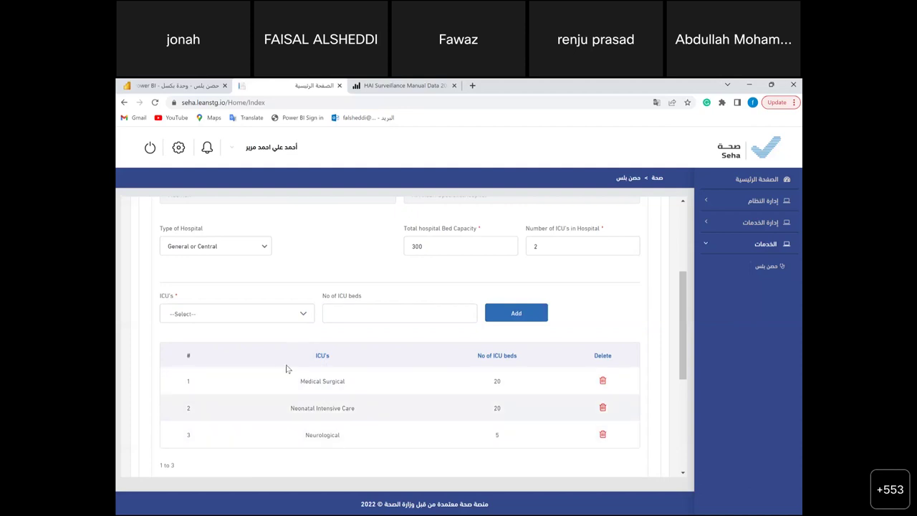
- Delete the Neurological ICU row from the ICU table
left_click(603, 435)
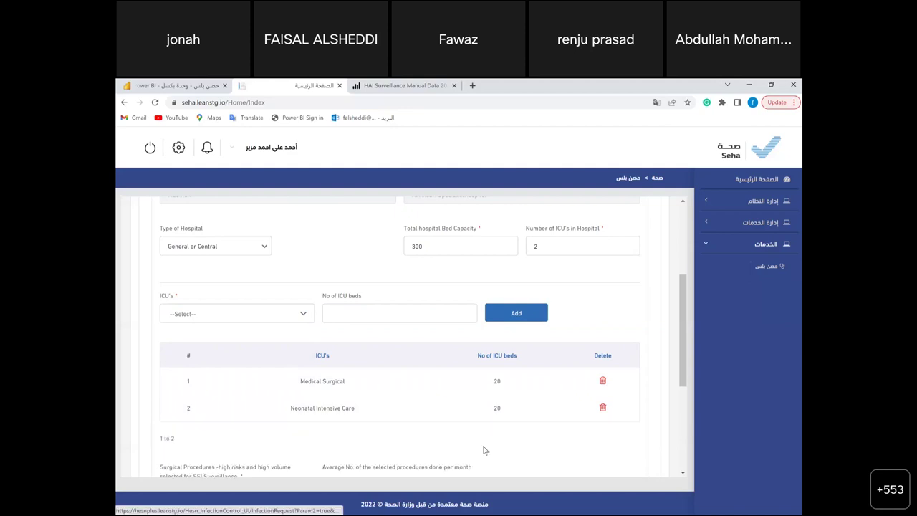
scroll(475, 451, "down", 2)
scroll(225, 402, "down", 1)
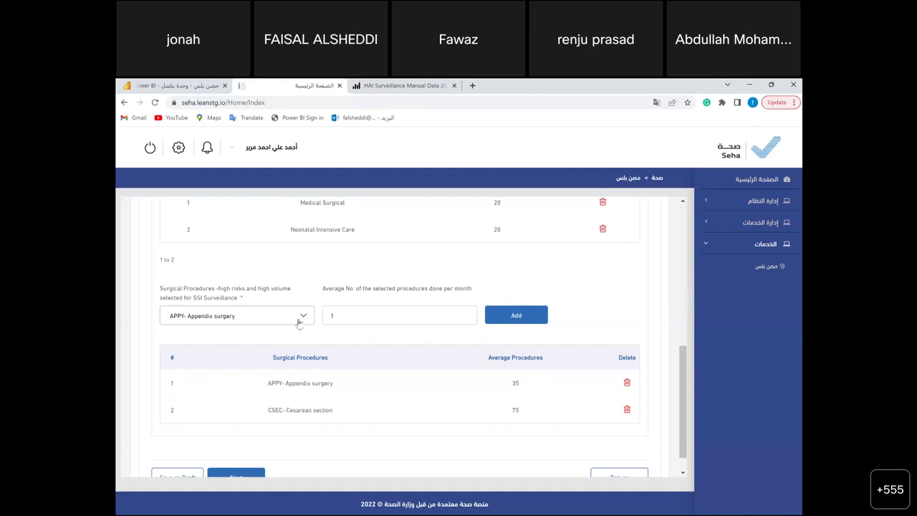
- Retry adding Appendix surgery, then add and delete AMP- Limb amputation, keeping only APPY and CSEC
left_click(523, 322)
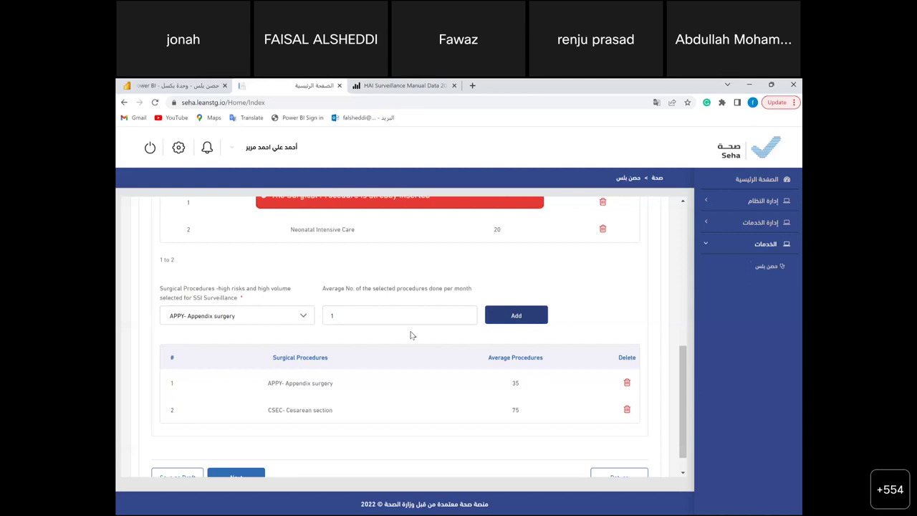
left_click(290, 318)
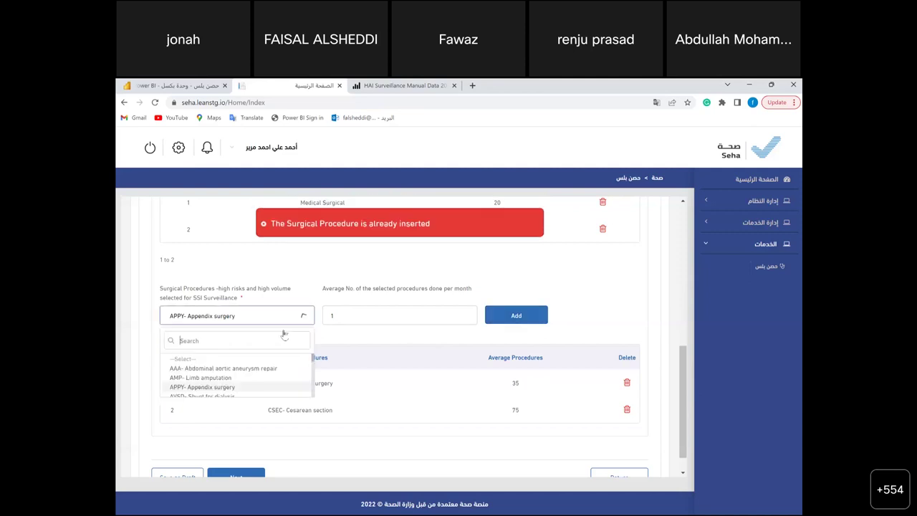
left_click(258, 378)
left_click(526, 318)
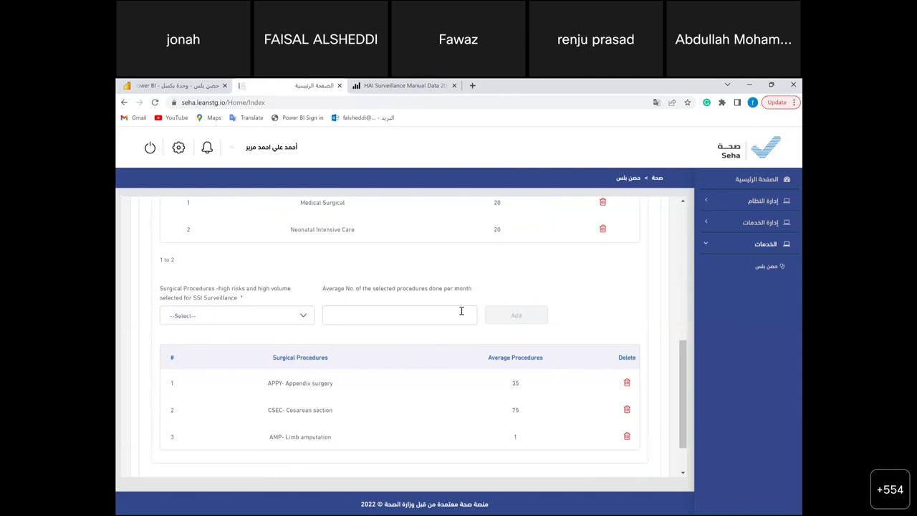
left_click(627, 436)
scroll(437, 412, "down", 1)
- Visit the staff and ICP step, then go back to Hospital Information
left_click(242, 456)
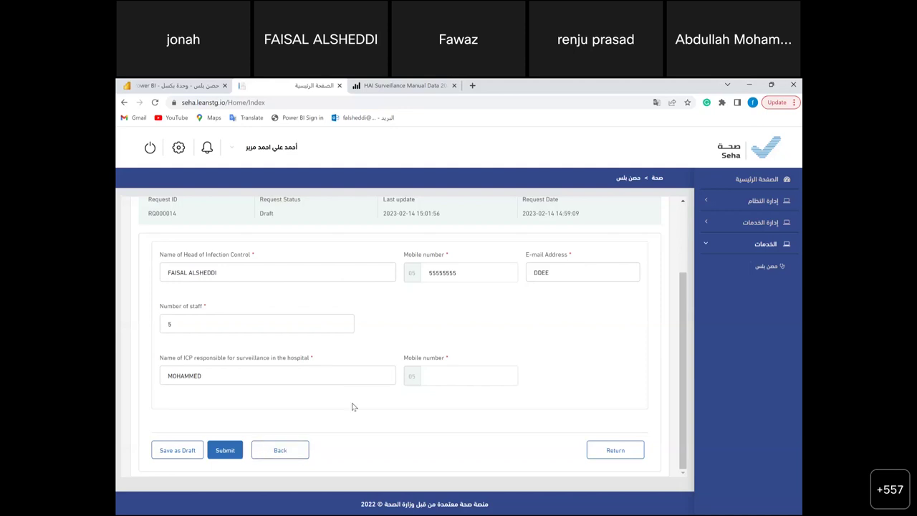
left_click(280, 449)
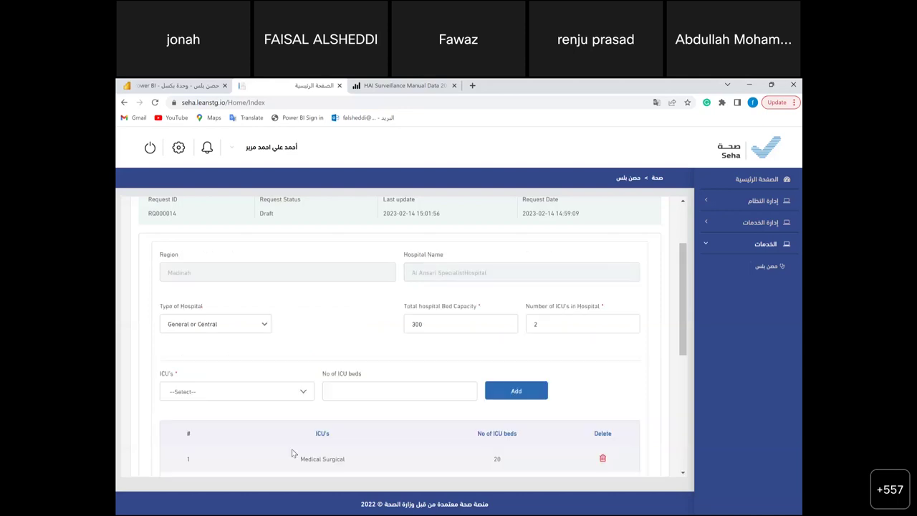
scroll(292, 453, "down", 4)
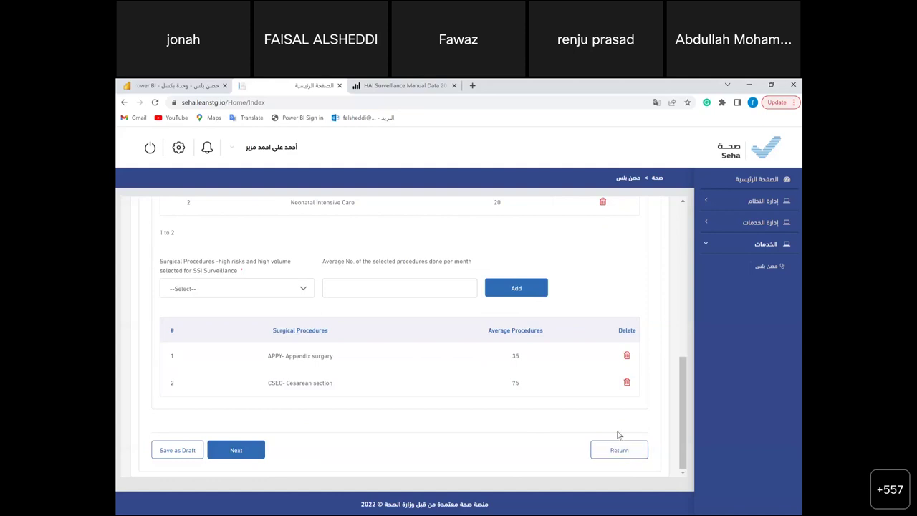
- Leave the form discarding unsaved changes, and review the draft request's details and history log
left_click(621, 451)
left_click(500, 351)
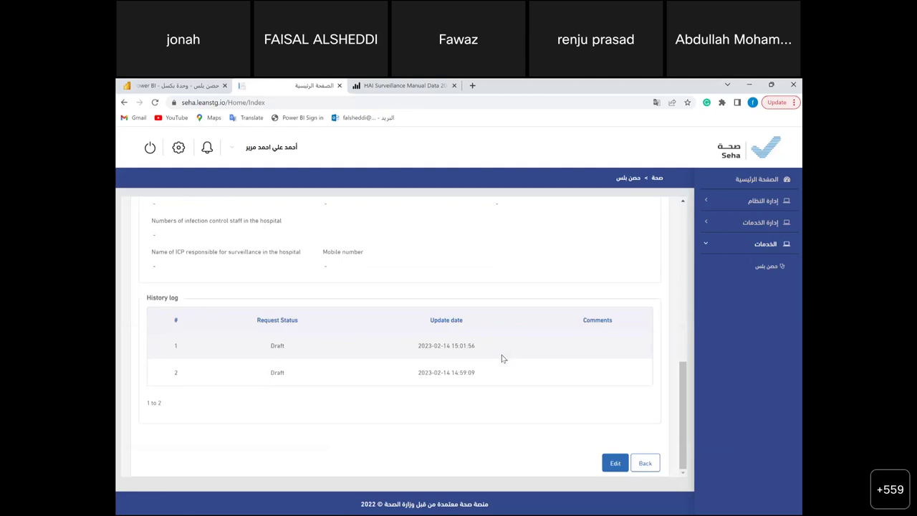
scroll(363, 308, "up", 15)
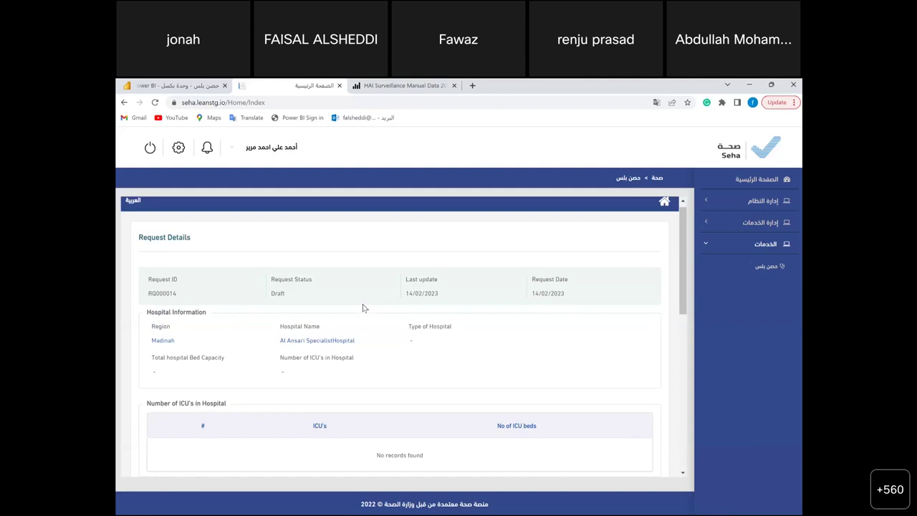
scroll(363, 308, "down", 15)
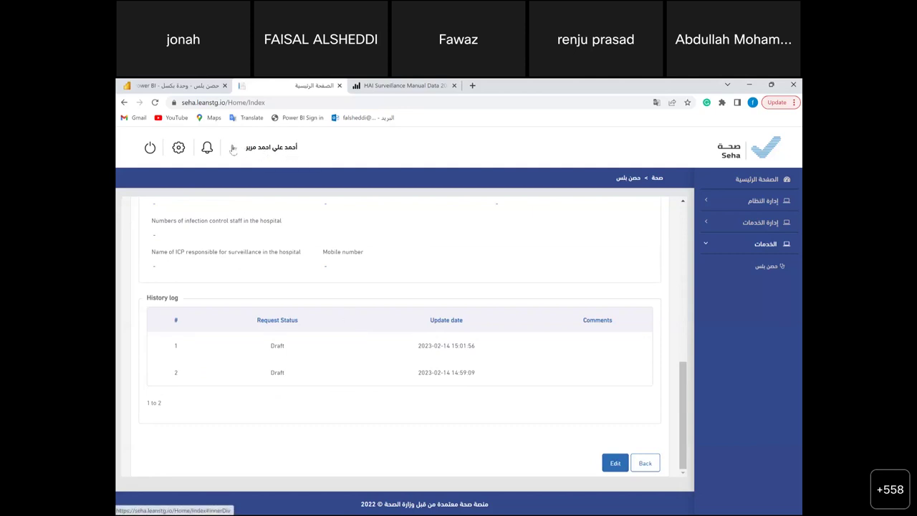
- Switch to a different hospital role from the header's user name menu
left_click(233, 148)
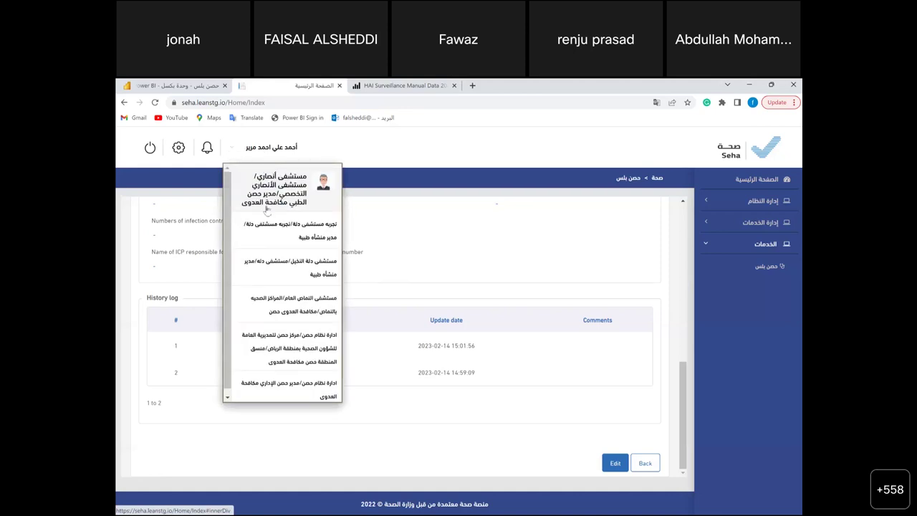
left_click(301, 306)
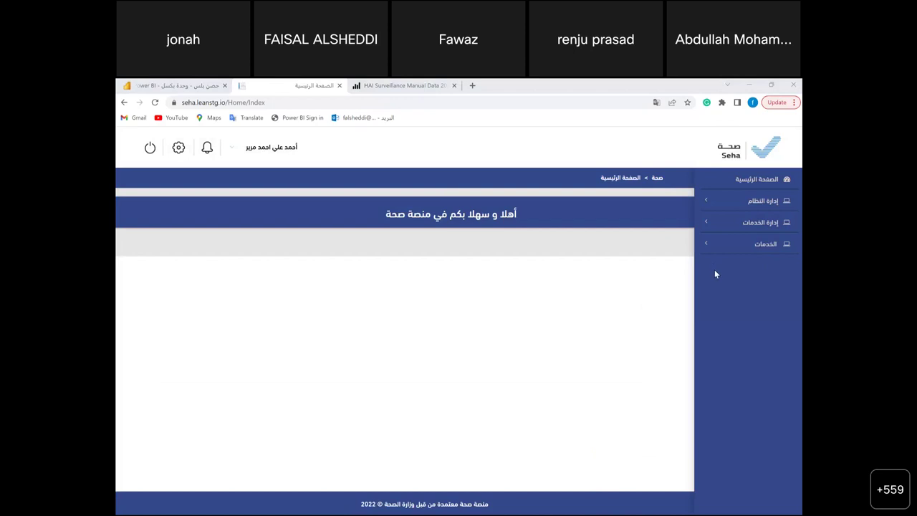
- Open the حصن بلس service under الخدمات and start adding a new patient
left_click(747, 244)
left_click(768, 270)
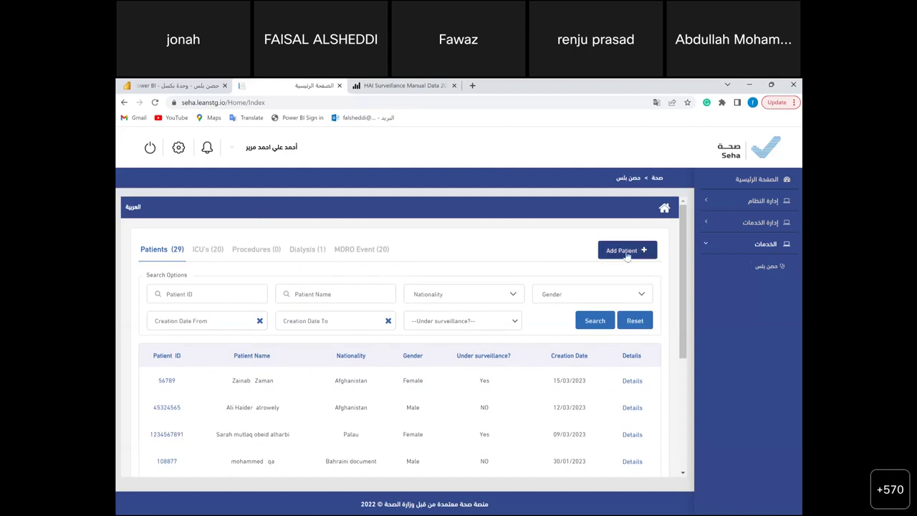
left_click(627, 253)
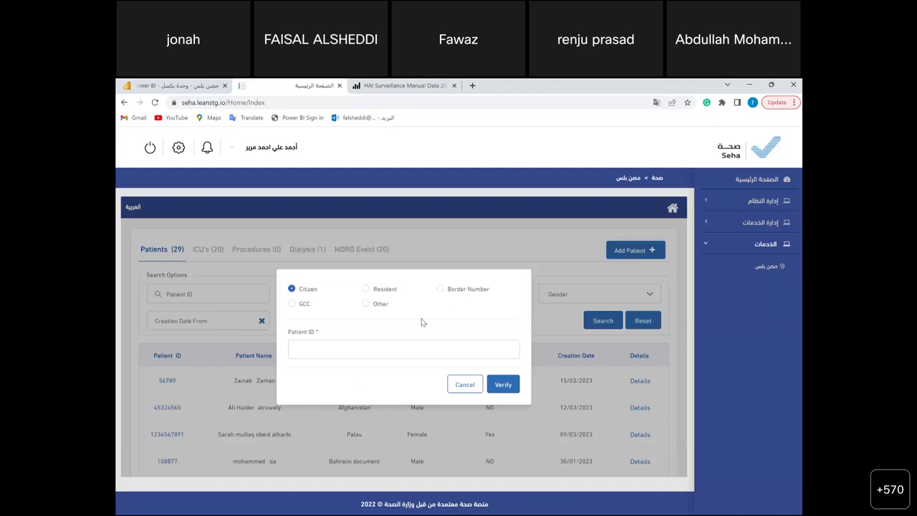
- Enter the citizen patient's national ID number and verify whether the patient already exists
left_click(412, 352)
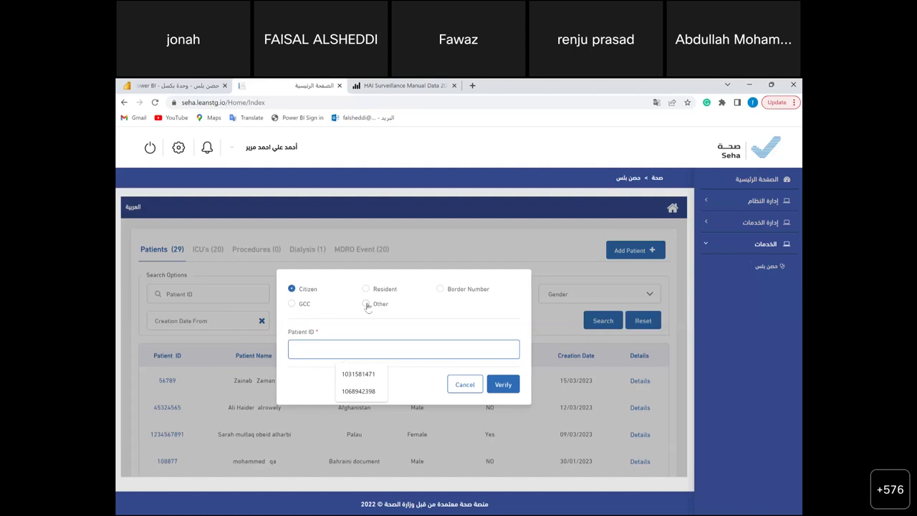
left_click(366, 304)
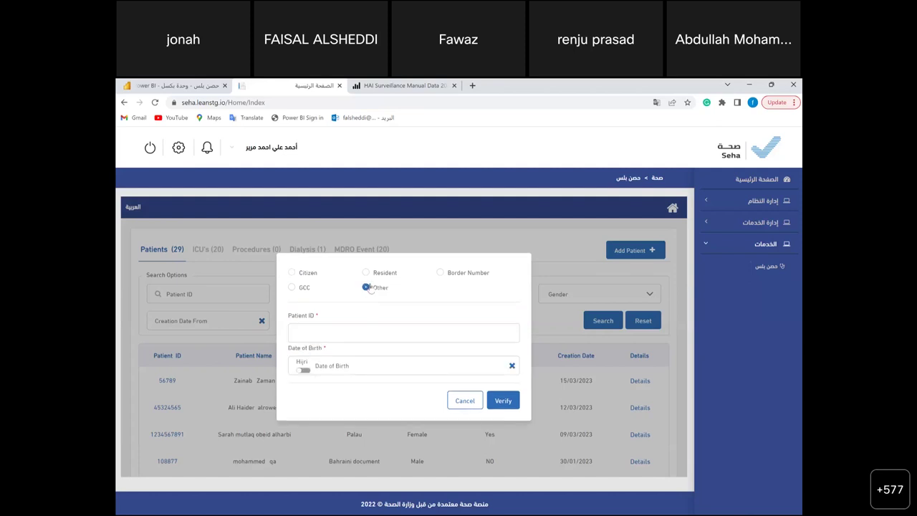
left_click(329, 334)
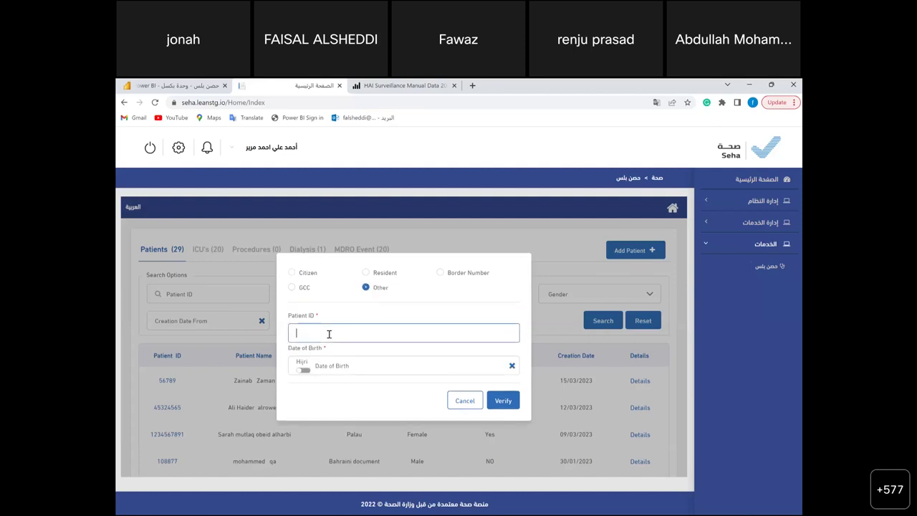
type("2345")
left_click(292, 273)
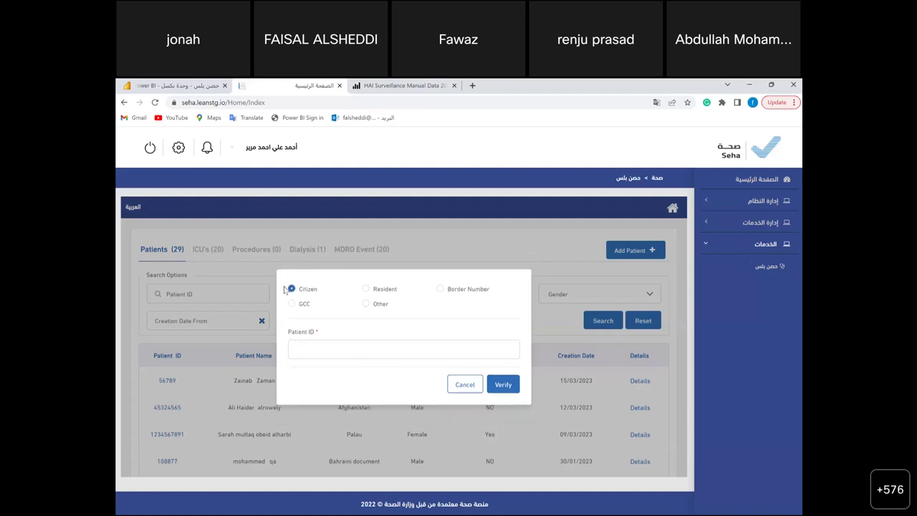
left_click(335, 352)
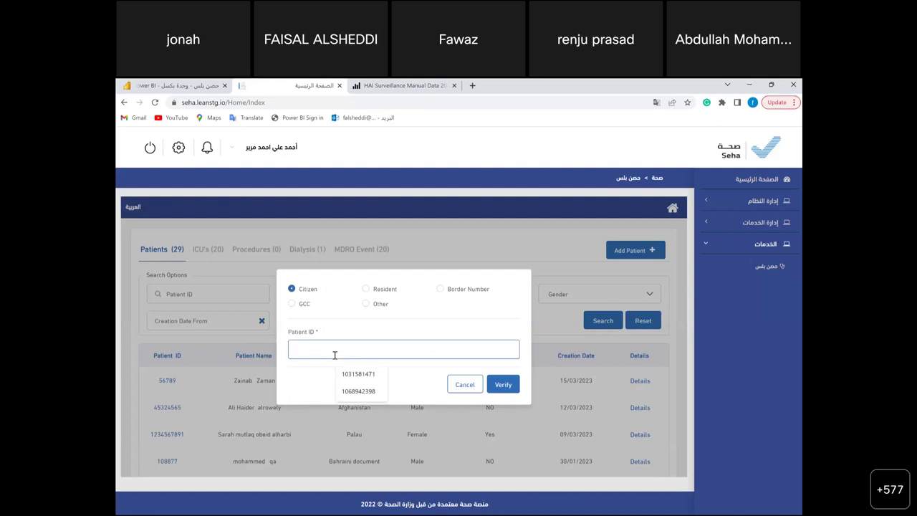
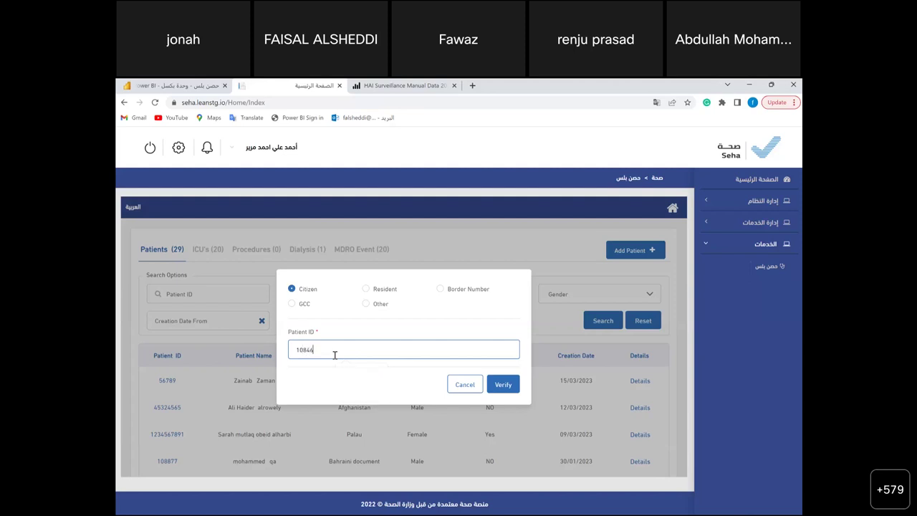
left_click(505, 387)
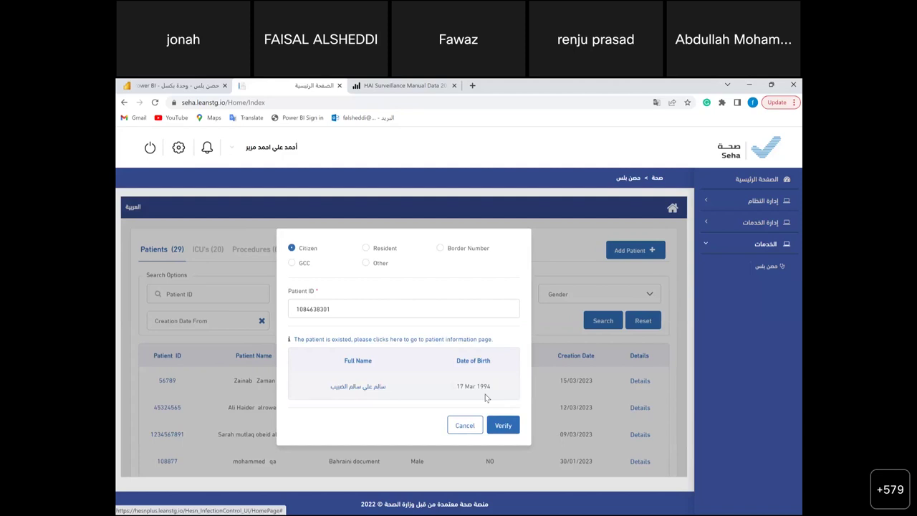
- Open the found patient's record and start a new ICU surveillance
left_click(353, 389)
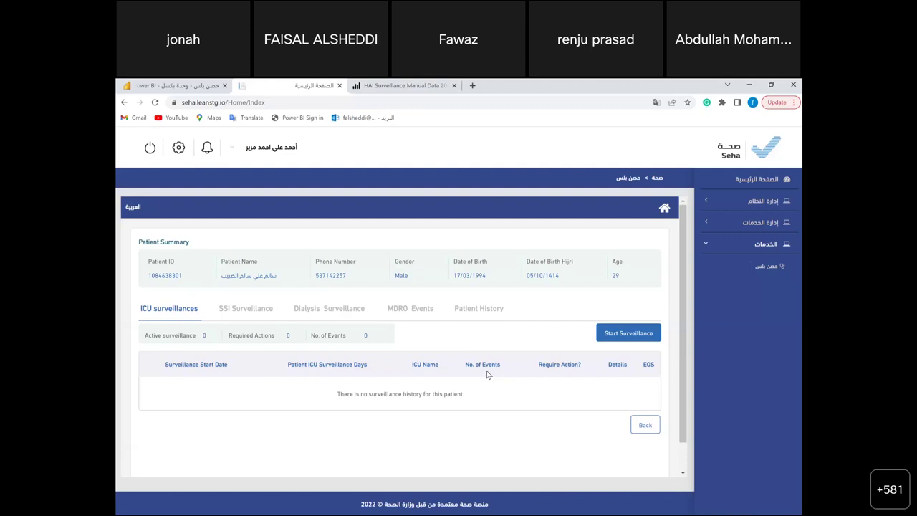
left_click(347, 307)
left_click(633, 334)
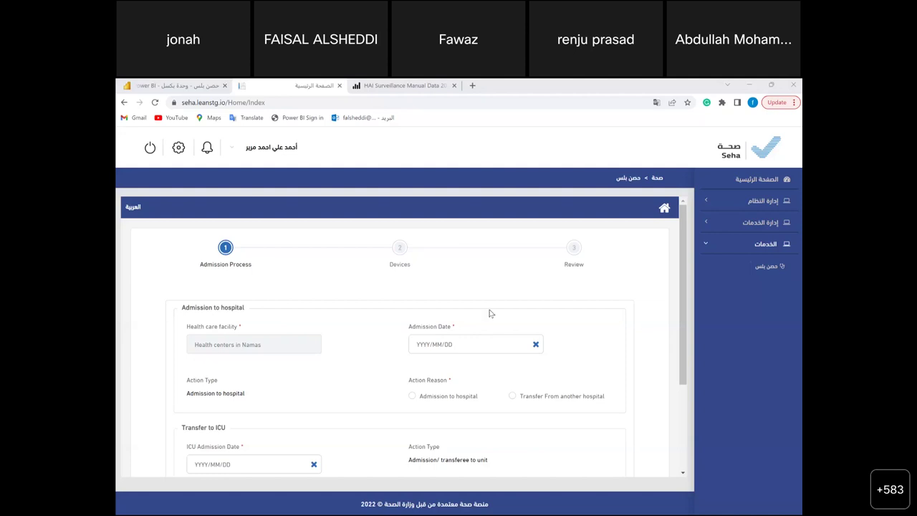
- Set the hospital admission date to 2023/03/01 with reason Admission to hospital
left_click(451, 344)
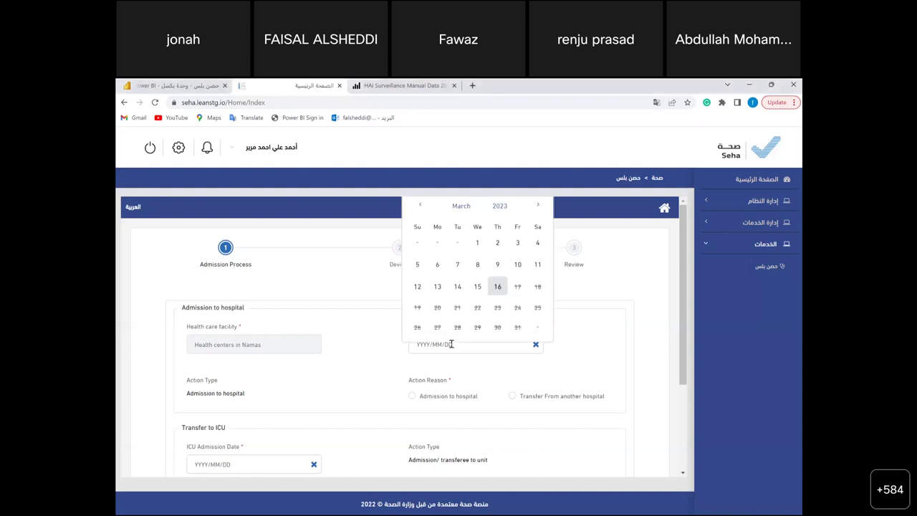
left_click(372, 306)
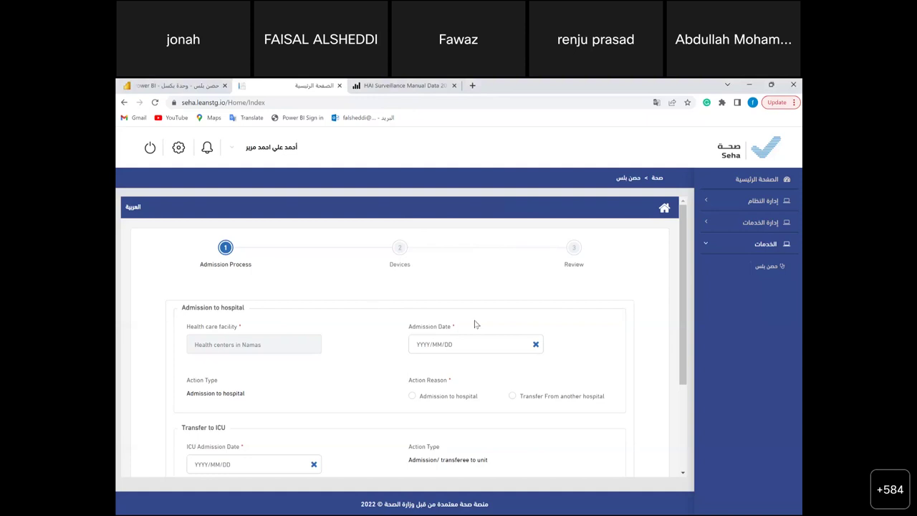
left_click(457, 344)
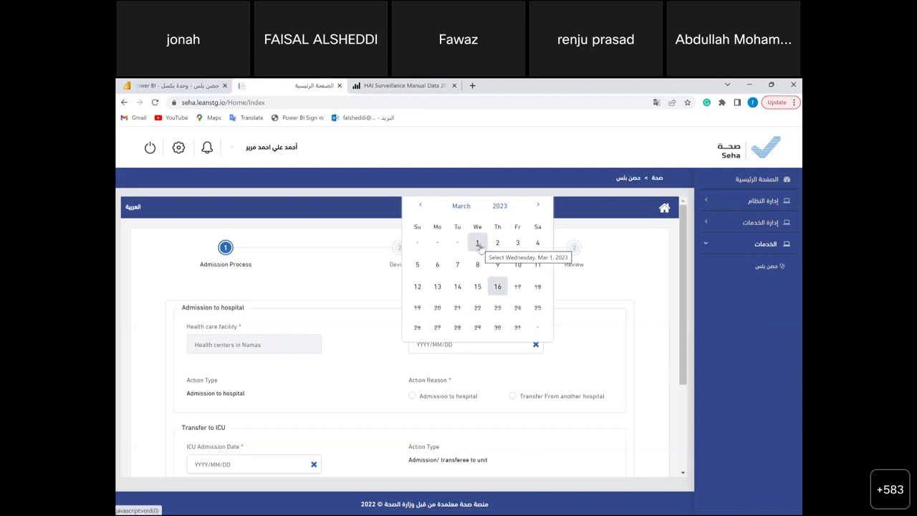
left_click(479, 244)
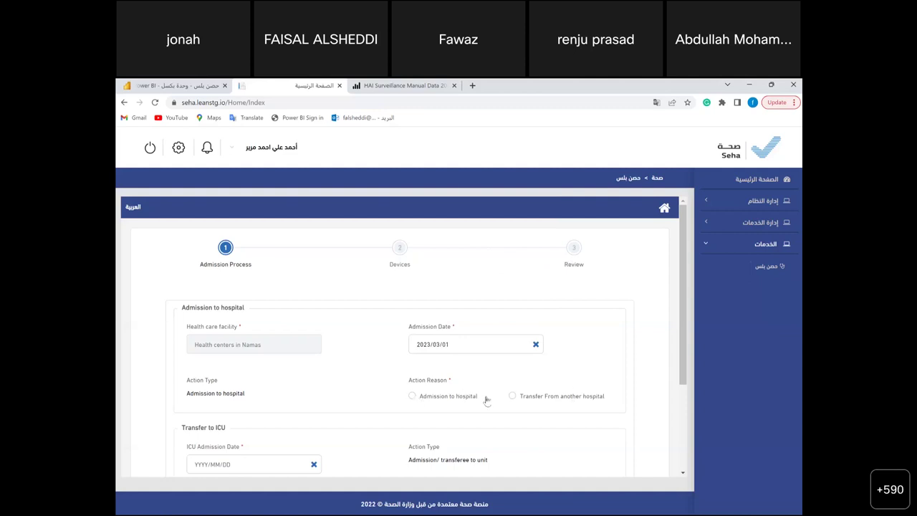
left_click(413, 396)
scroll(356, 384, "down", 1)
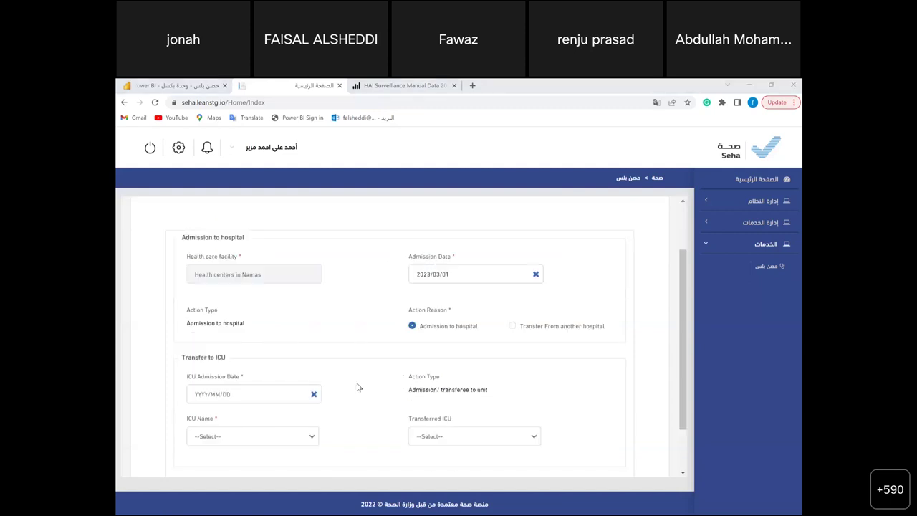
- Set the ICU admission date to 2023/03/02
left_click(266, 389)
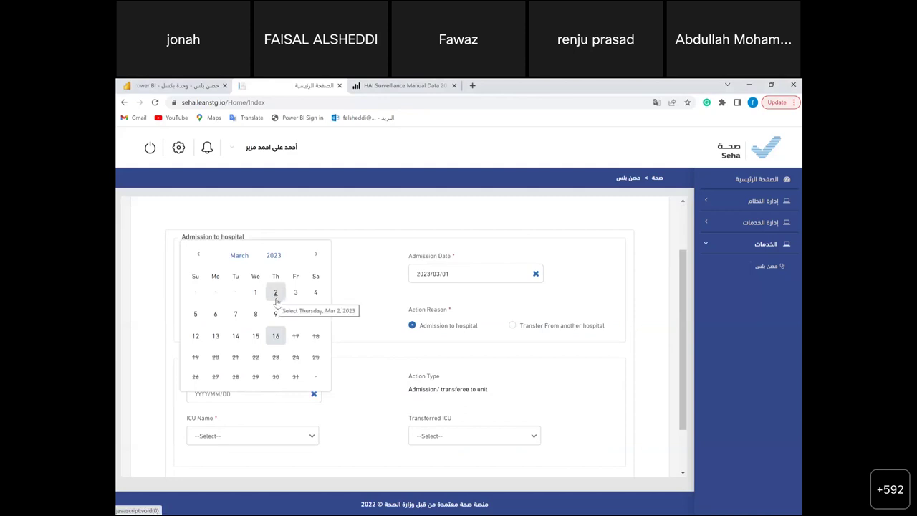
left_click(275, 294)
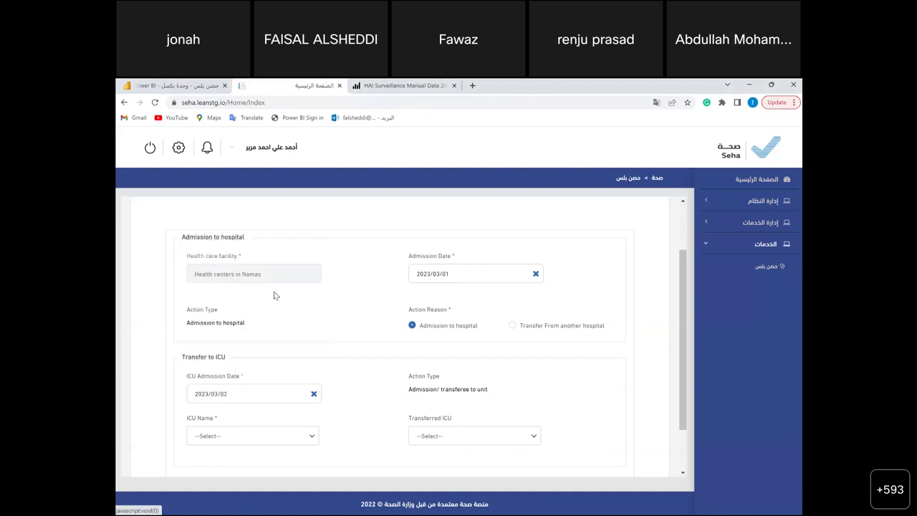
scroll(346, 426, "down", 1)
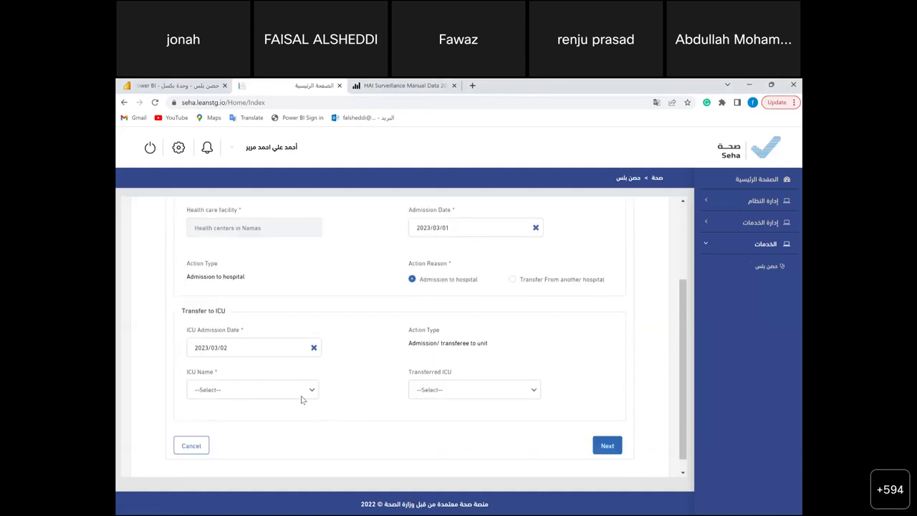
left_click(296, 389)
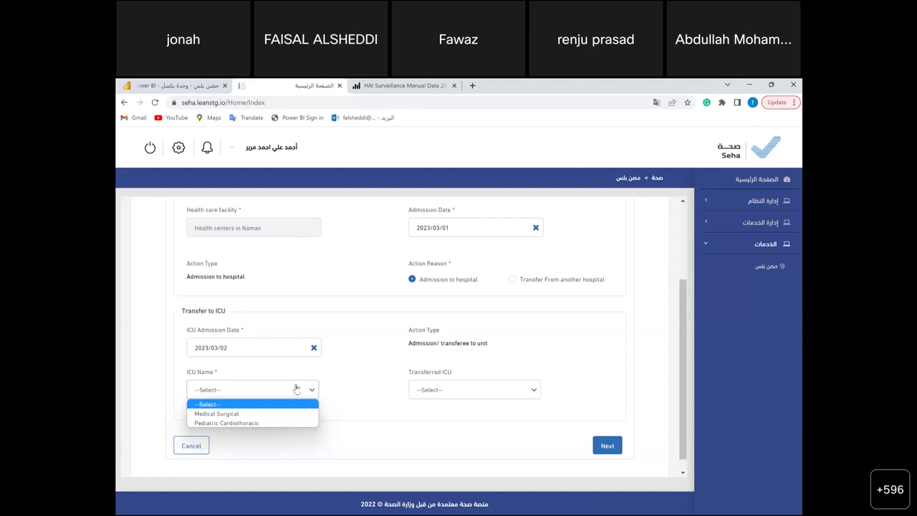
- Choose Medical Surgical as the ICU, leave Transferred ICU empty, and continue to Devices
left_click(261, 416)
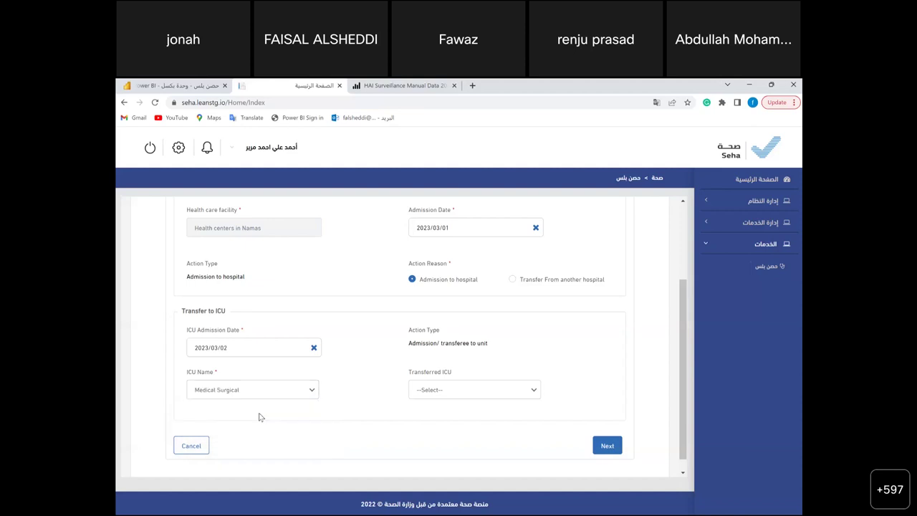
left_click(443, 391)
left_click(443, 391)
left_click(604, 446)
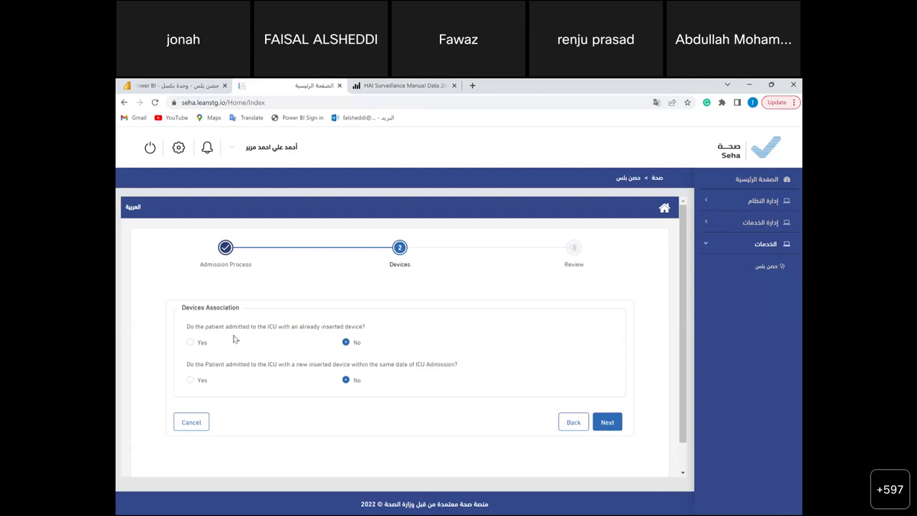
- Answer Yes to the already-inserted-device question and add a Central Line Device
left_click(191, 343)
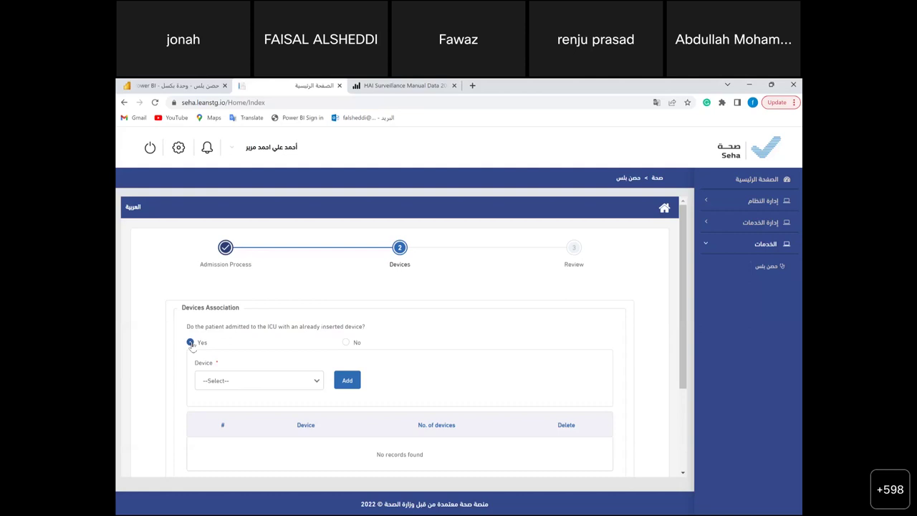
left_click(302, 386)
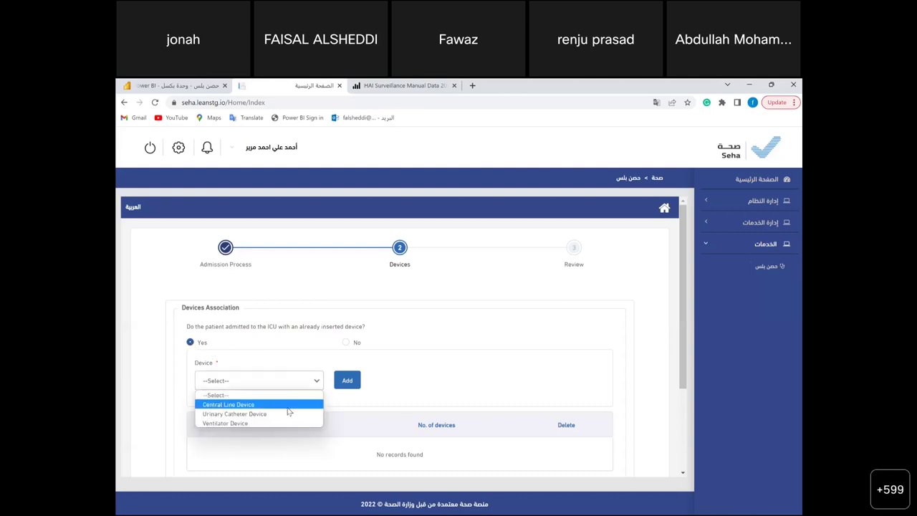
left_click(288, 405)
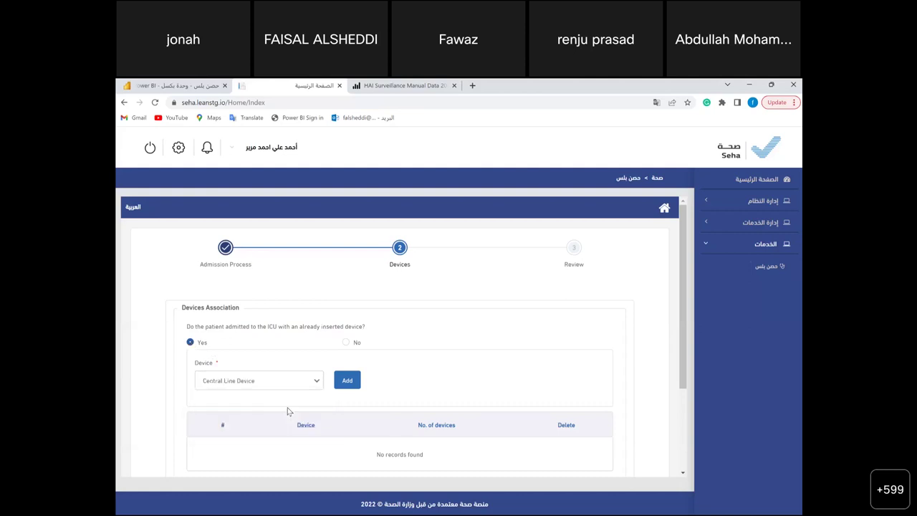
left_click(348, 382)
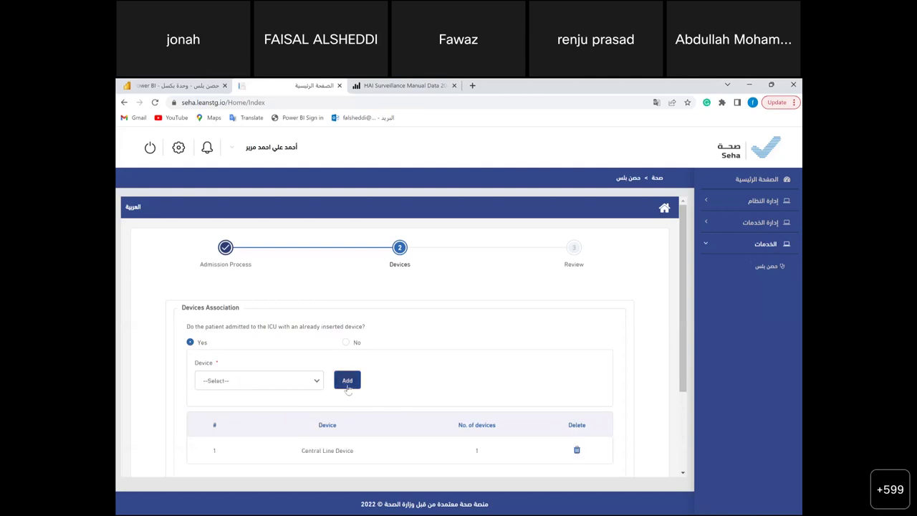
scroll(347, 387, "down", 1)
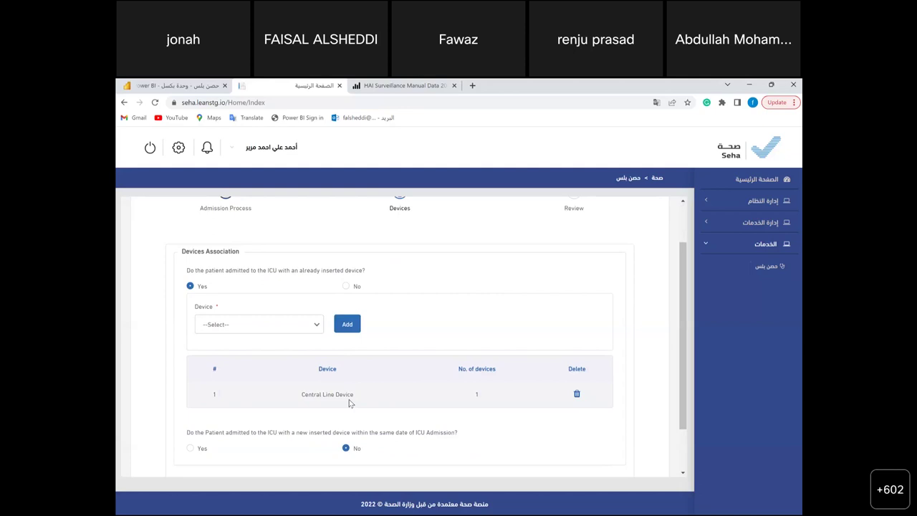
scroll(349, 404, "down", 1)
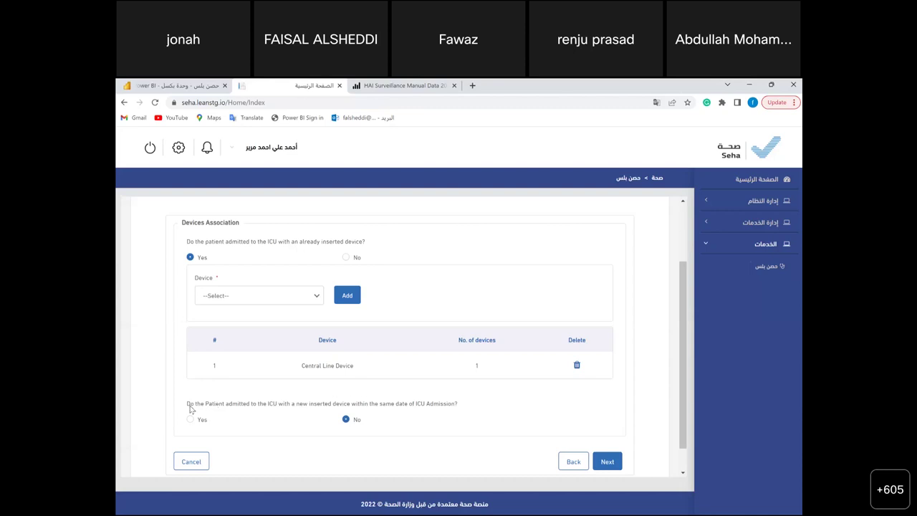
- Set both the new-device and already-inserted-device questions to No, clearing the Central Line Device
left_click(190, 419)
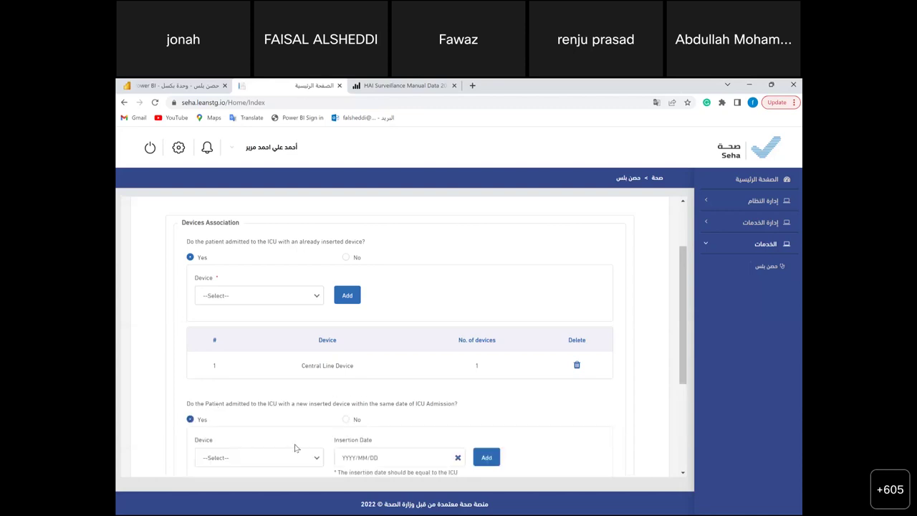
left_click(362, 456)
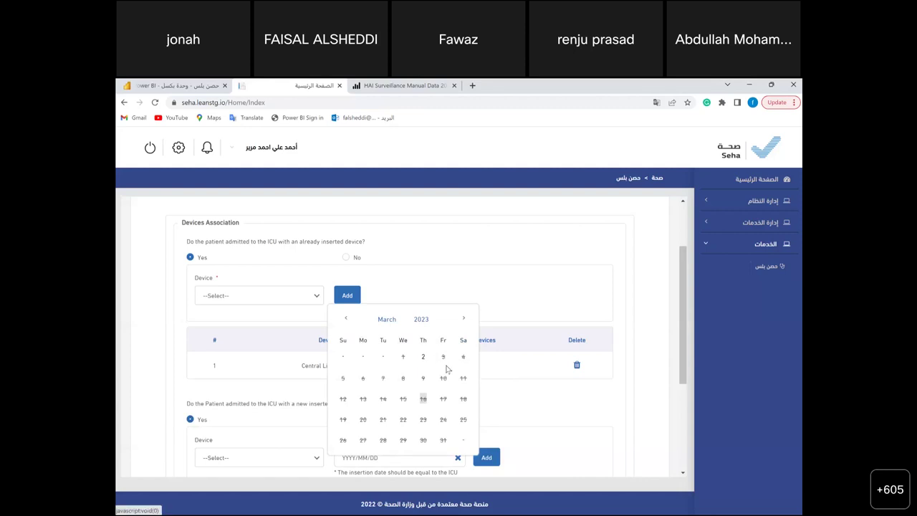
left_click(480, 287)
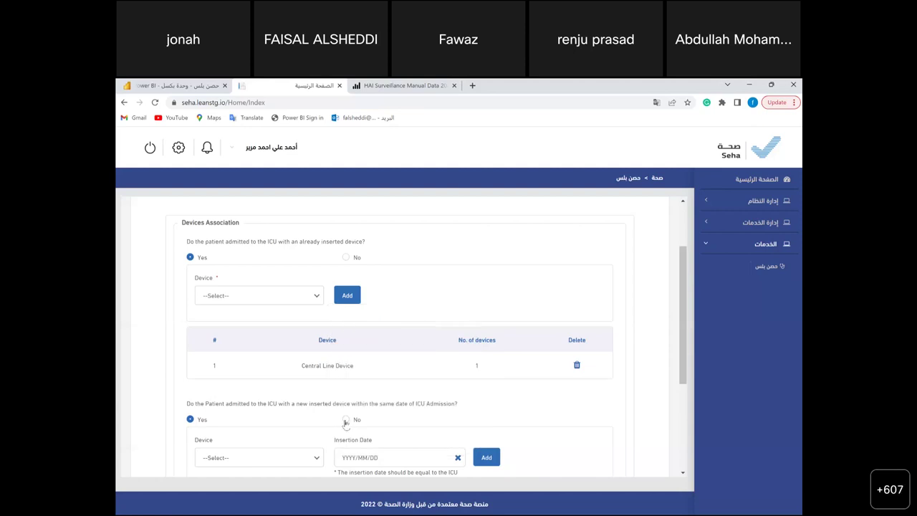
left_click(346, 420)
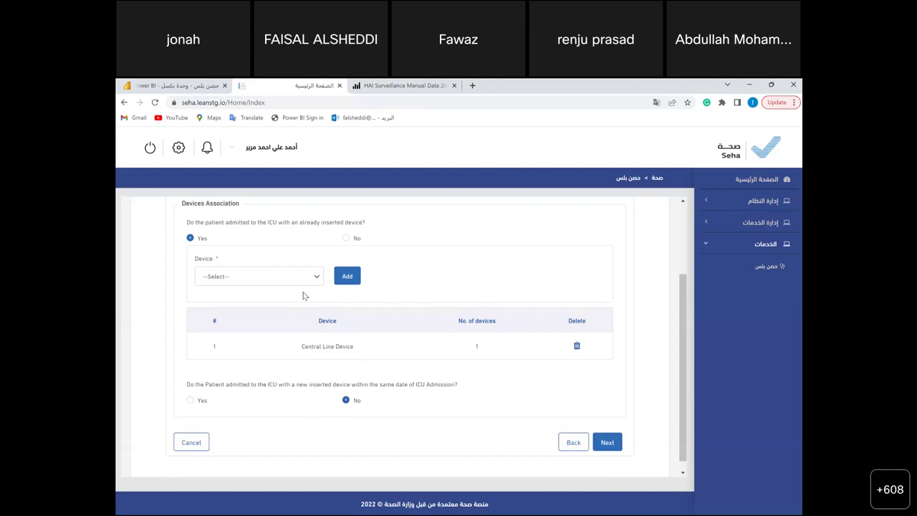
left_click(346, 239)
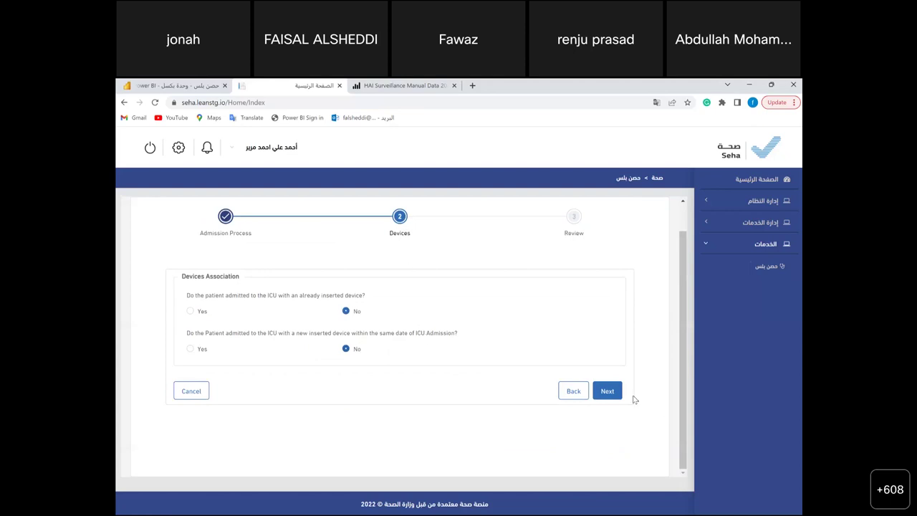
- Advance the Transfer to ICU form to its Review step and request Start Surveillance
left_click(604, 396)
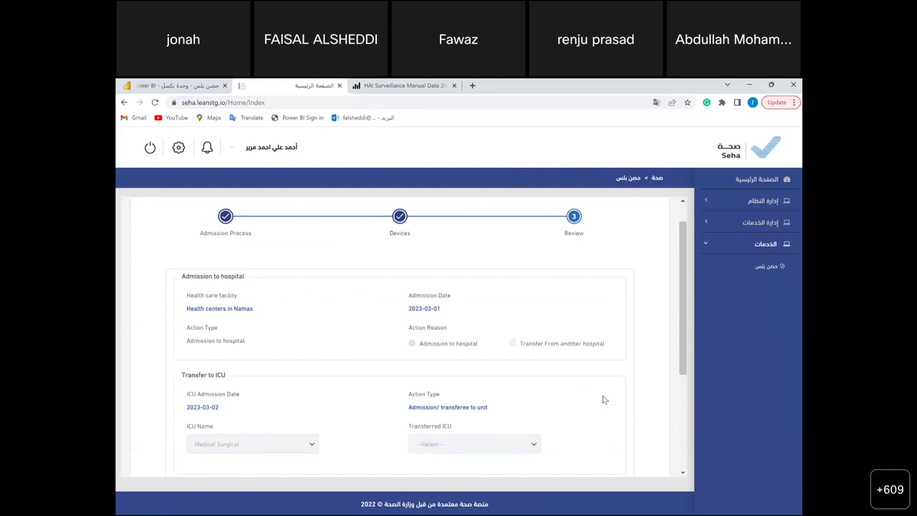
scroll(604, 400, "down", 3)
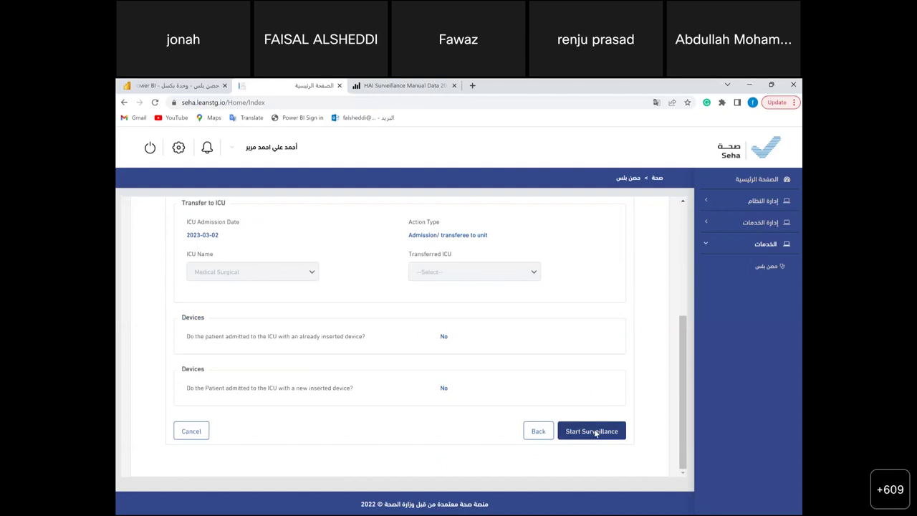
left_click(595, 434)
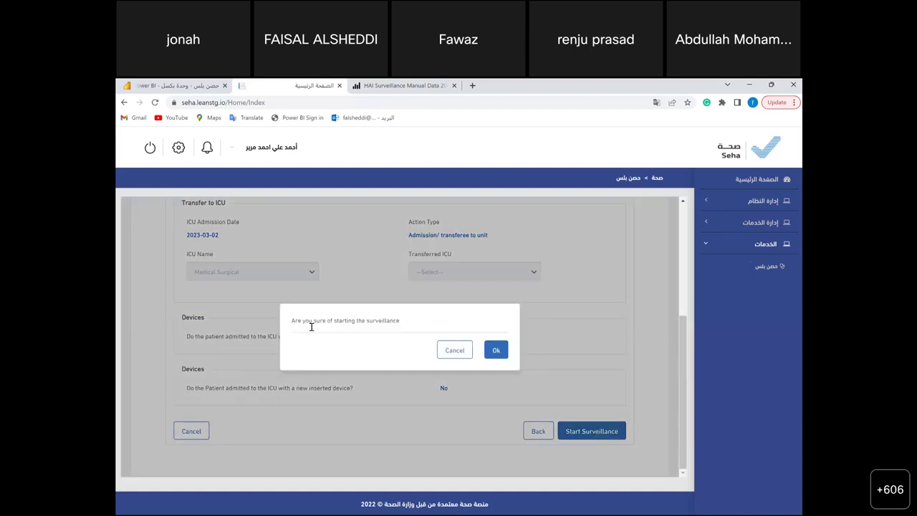
- Confirm the surveillance start and dismiss the Bundle Review procedure list dated 01/03/2023
left_click(497, 351)
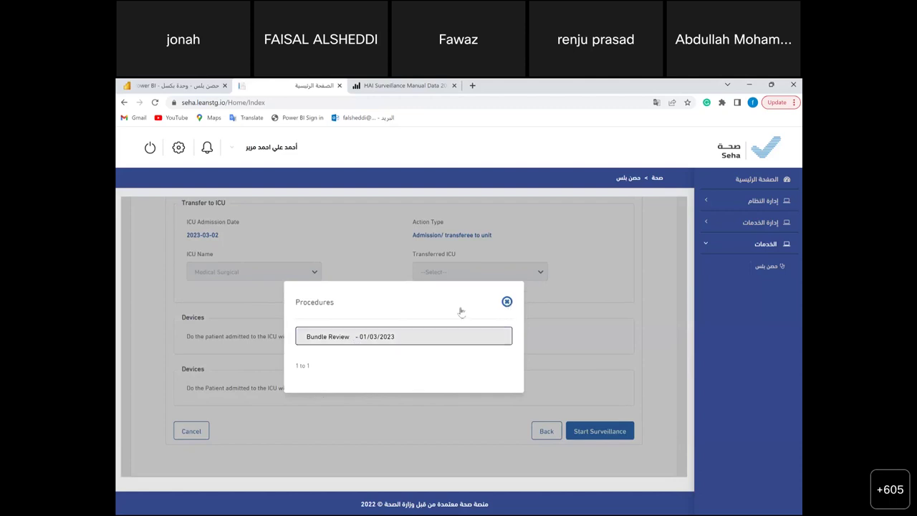
left_click(507, 302)
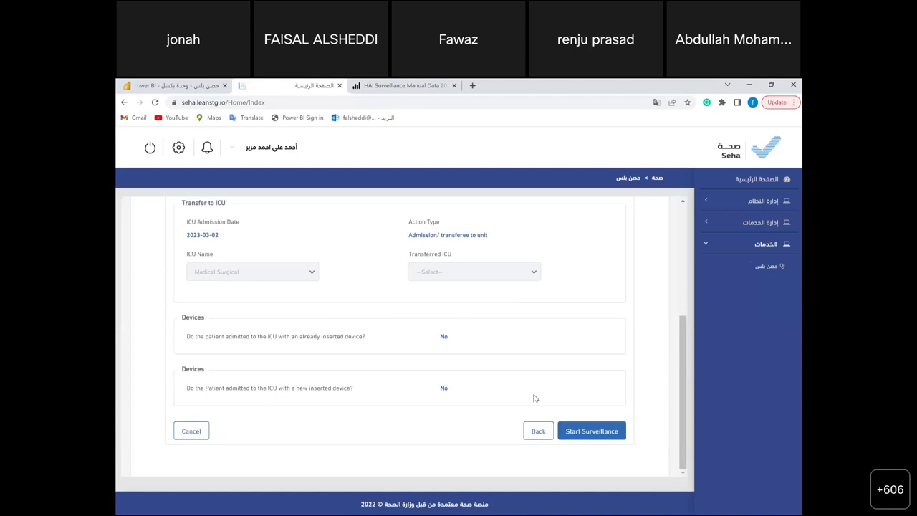
- Go back and open the active Medical Surgical surveillance's details from the ICU surveillances tab
left_click(536, 432)
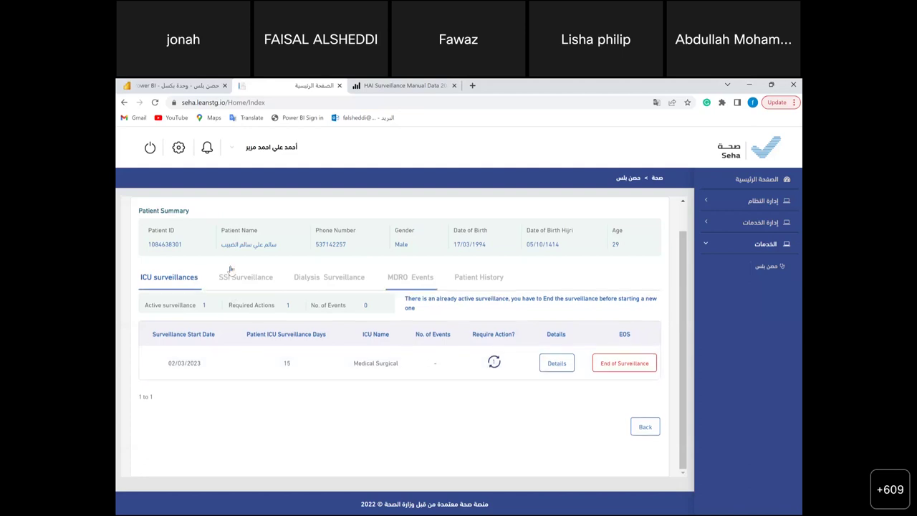
left_click(165, 288)
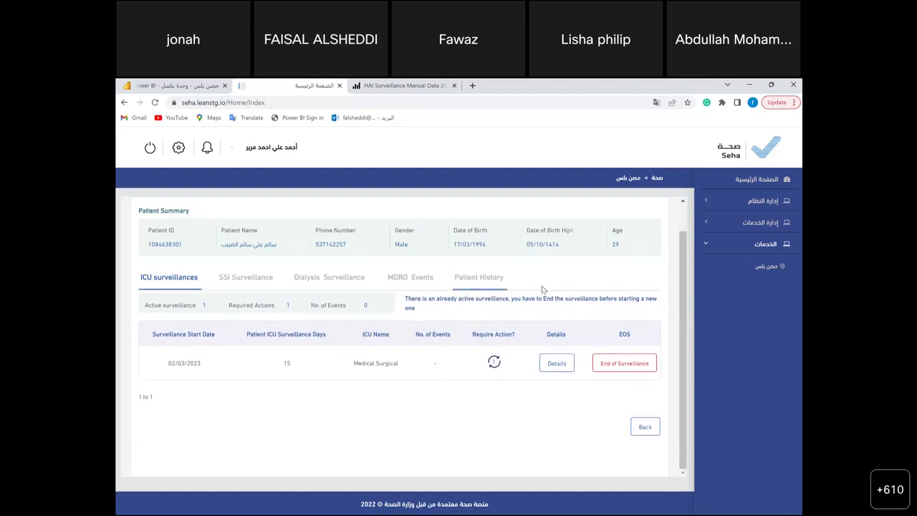
left_click(559, 362)
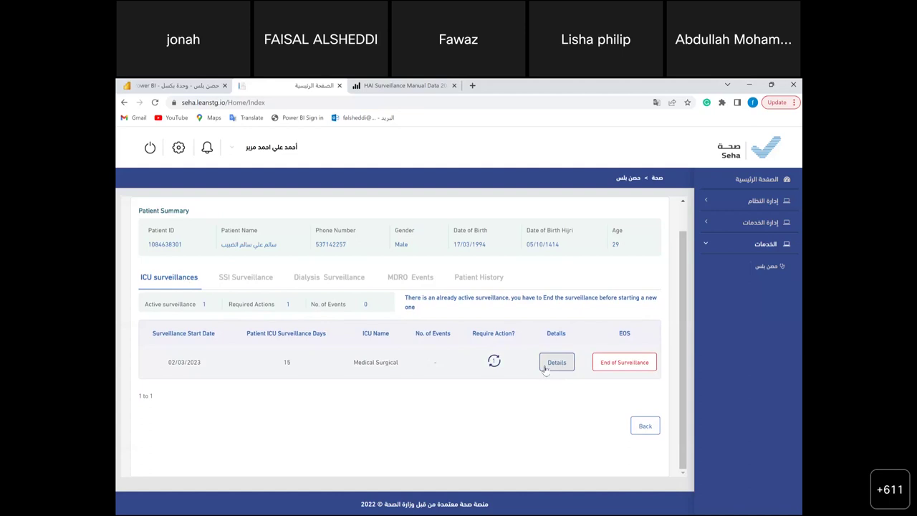
left_click(546, 367)
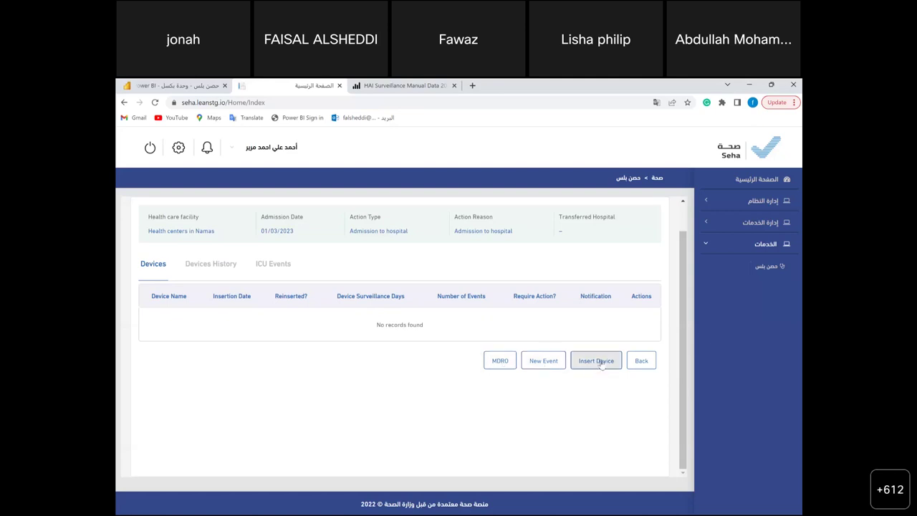
- Add a Central Line Device with insertion date 03/03/2023 to the device list
left_click(544, 362)
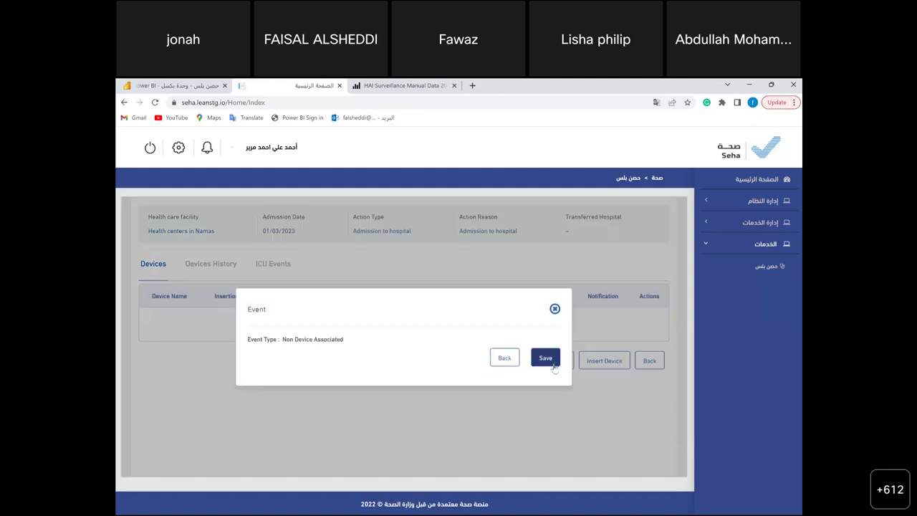
left_click(555, 310)
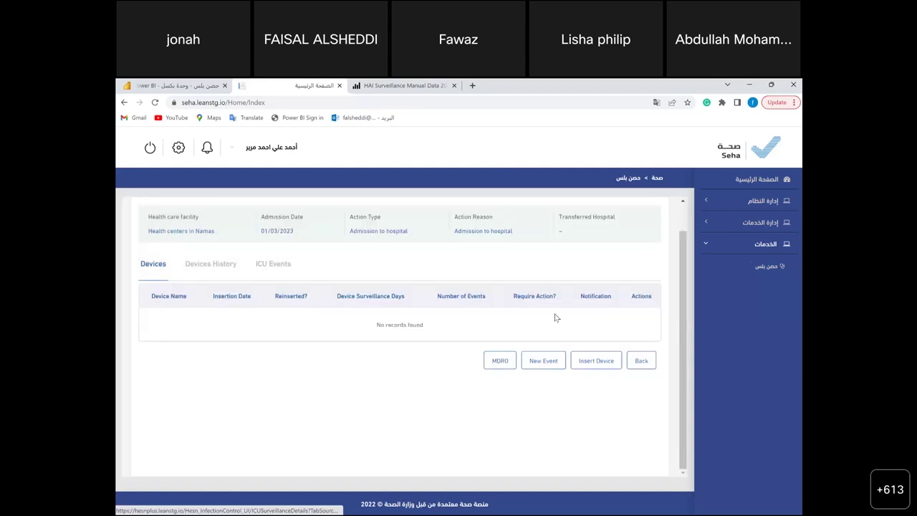
left_click(593, 359)
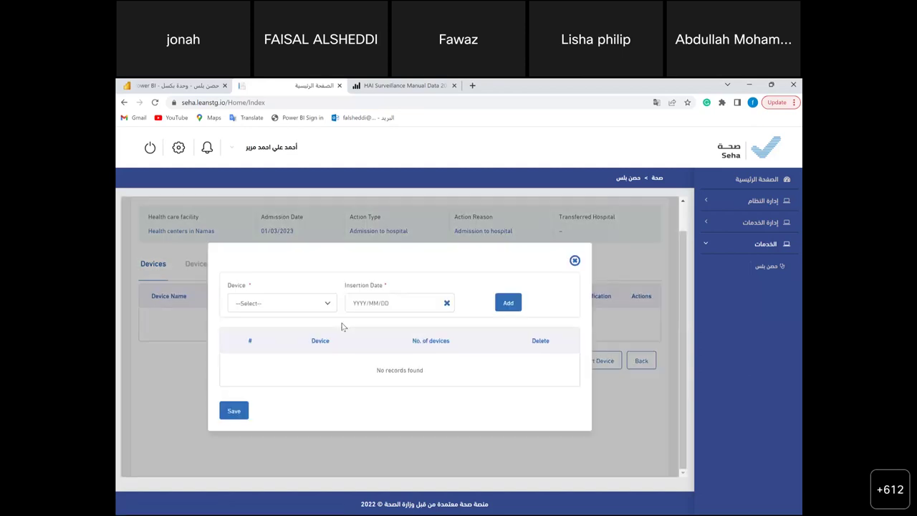
left_click(328, 305)
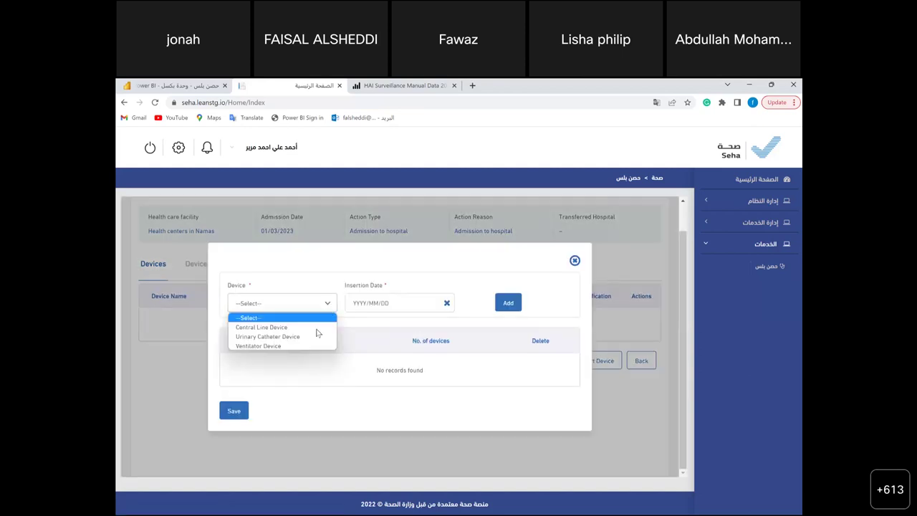
left_click(316, 328)
left_click(395, 303)
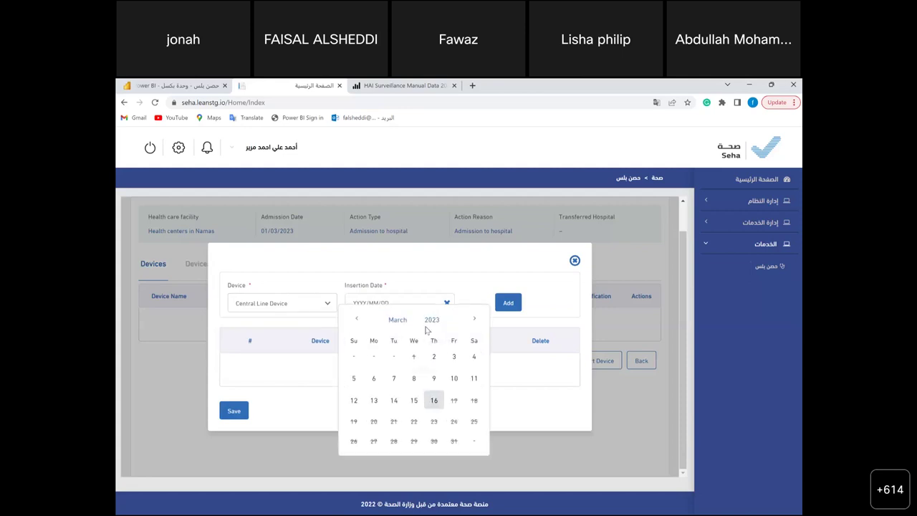
left_click(455, 359)
left_click(506, 305)
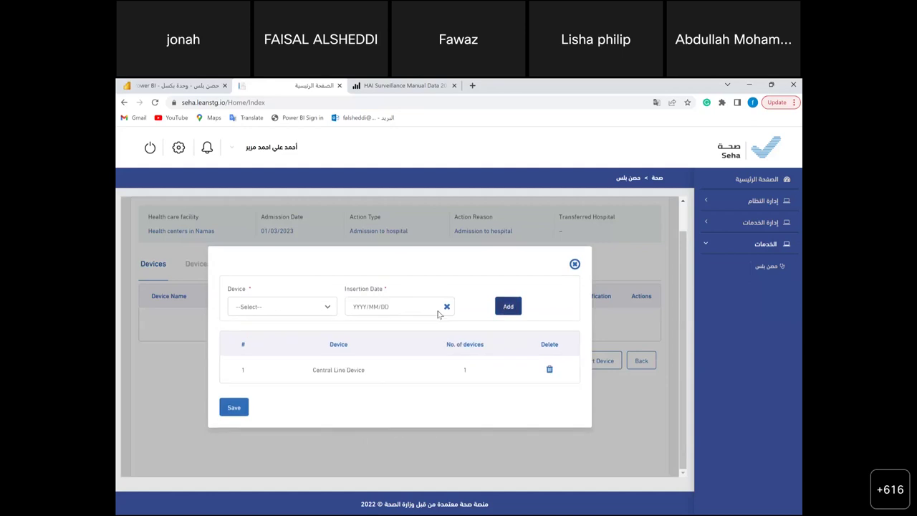
- Add a Urinary Catheter Device inserted 03/03/2023, then save and confirm both devices
left_click(307, 309)
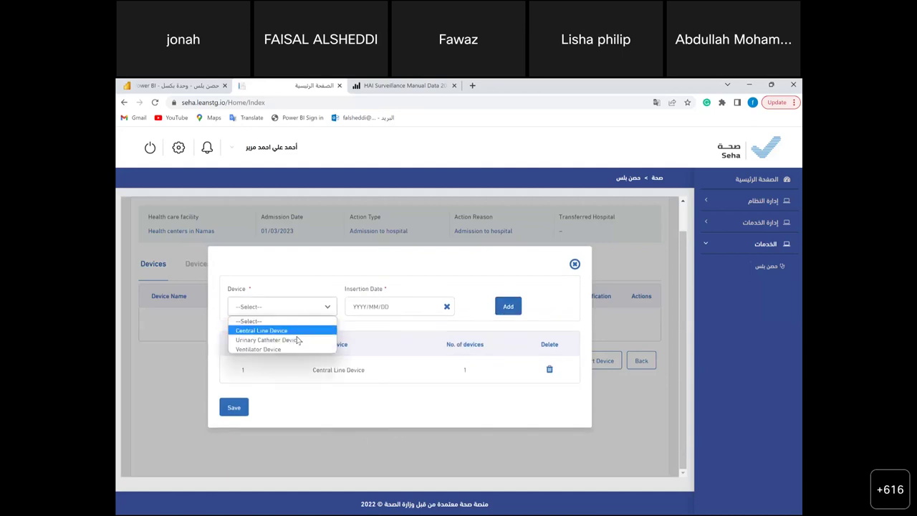
left_click(299, 340)
left_click(397, 307)
left_click(429, 360)
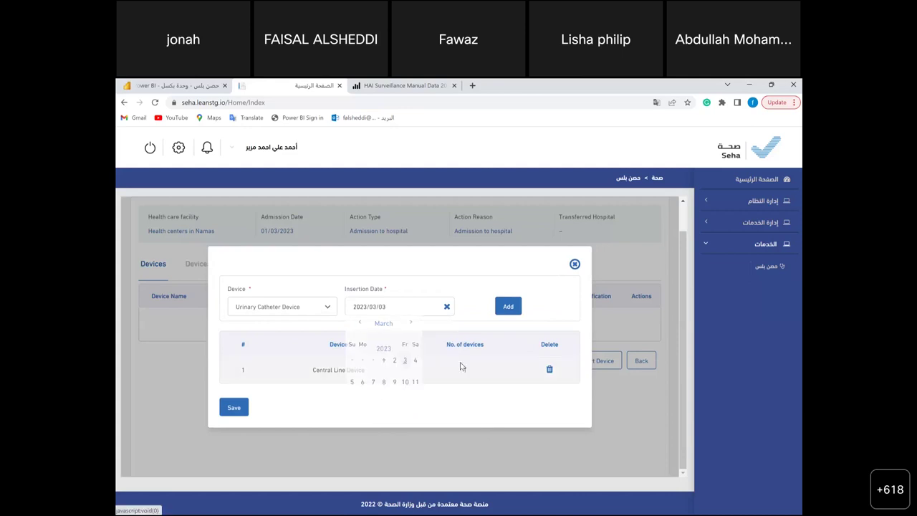
left_click(509, 307)
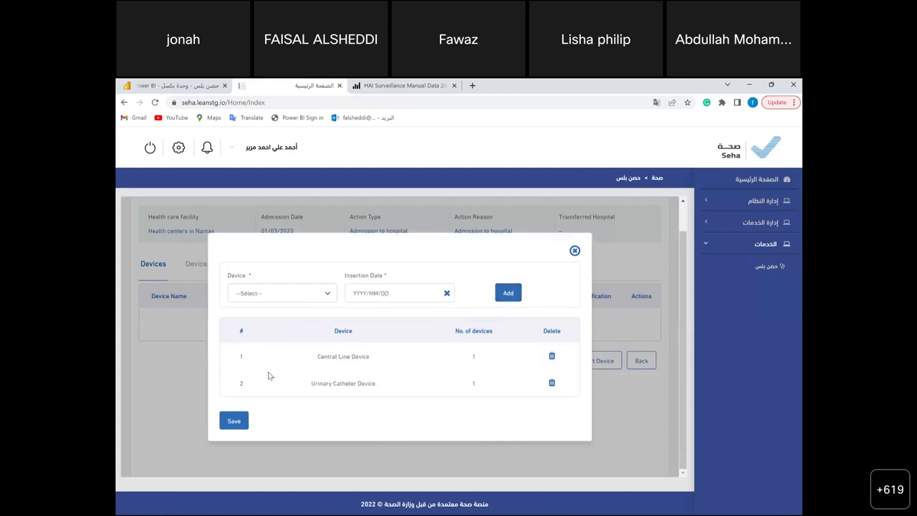
left_click(239, 420)
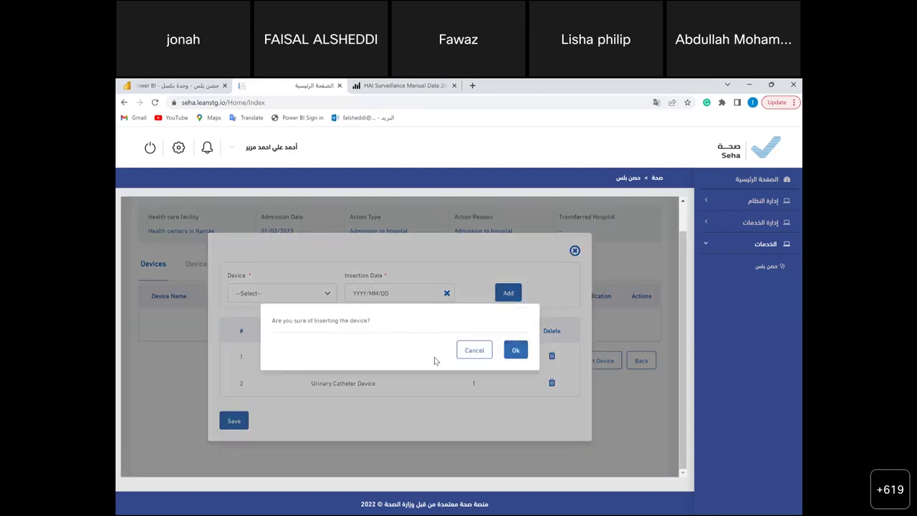
left_click(517, 350)
left_click(517, 350)
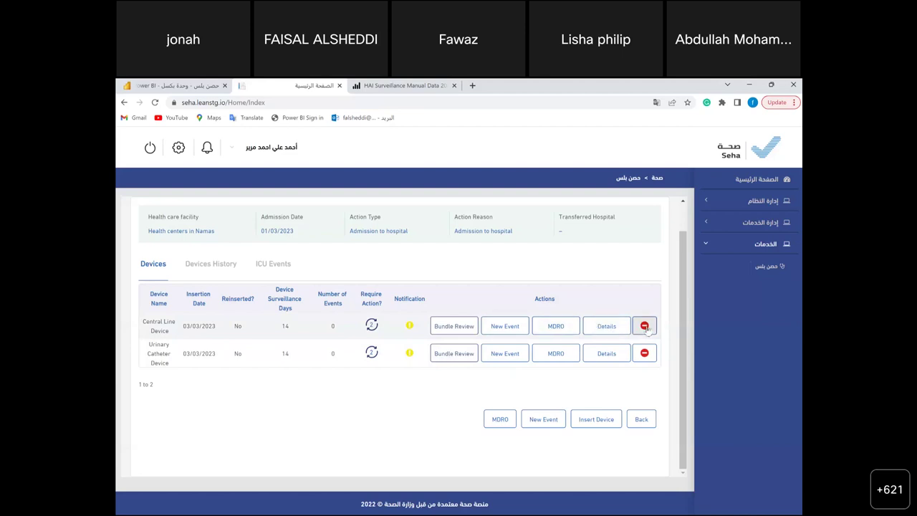
- Begin removing the Central Line Device, cancel it, and return to the surveillance summary
left_click(644, 327)
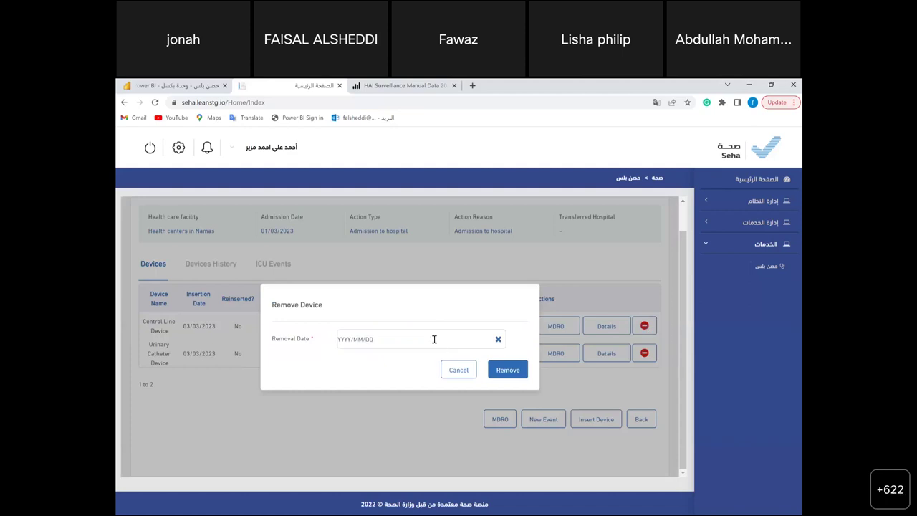
left_click(434, 339)
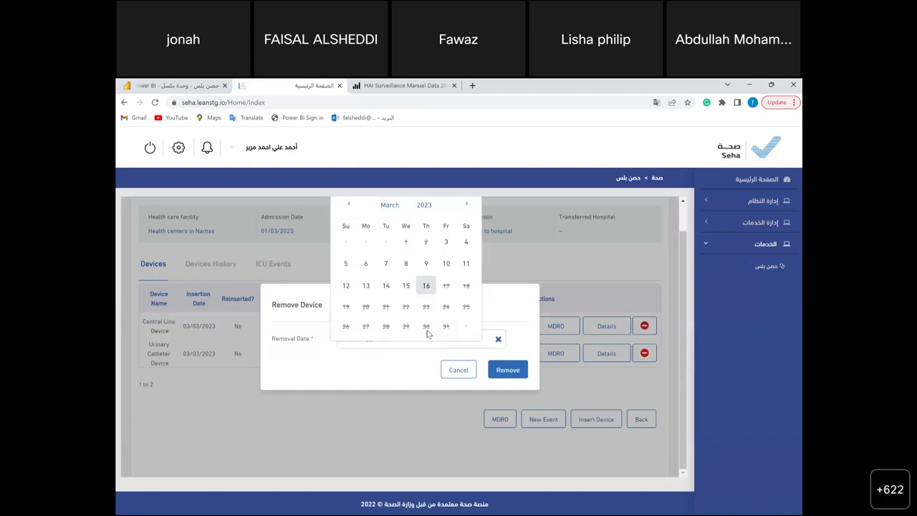
left_click(459, 370)
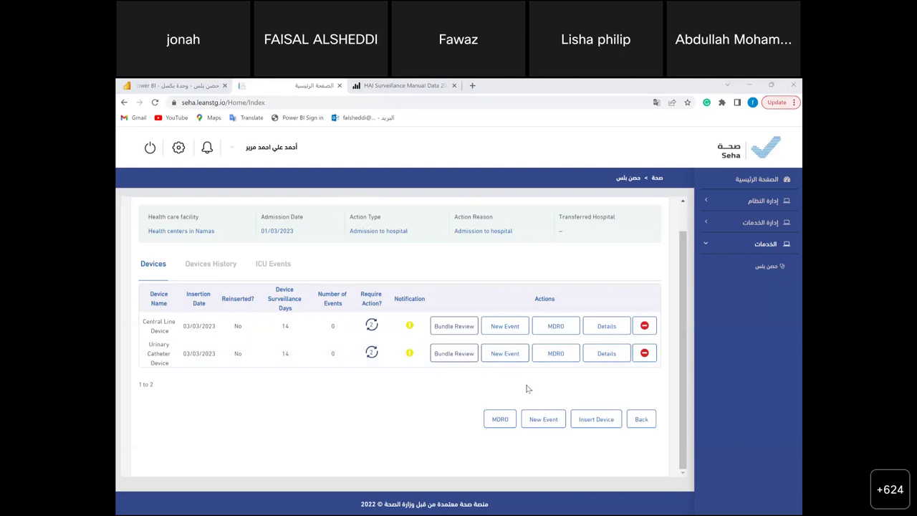
left_click(642, 420)
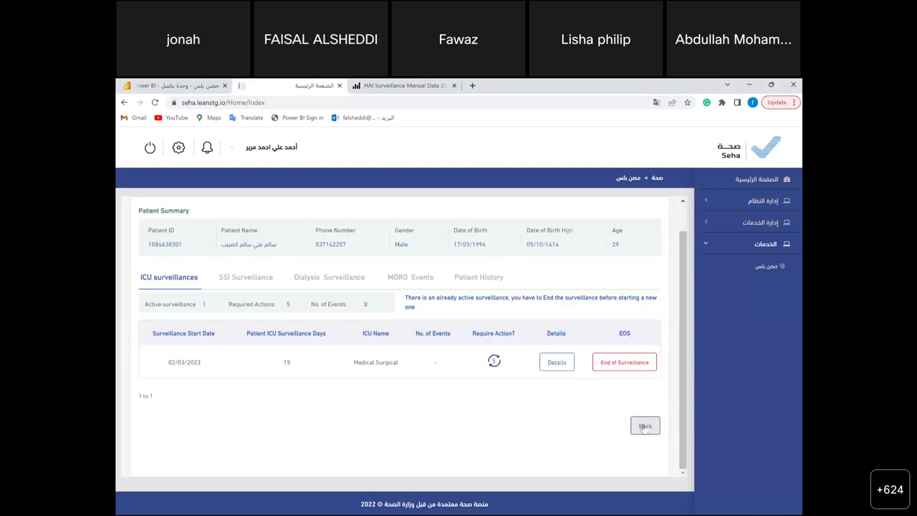
- From the patient list's ICU surveillances, reopen this patient's Medical Surgical surveillance details
left_click(645, 426)
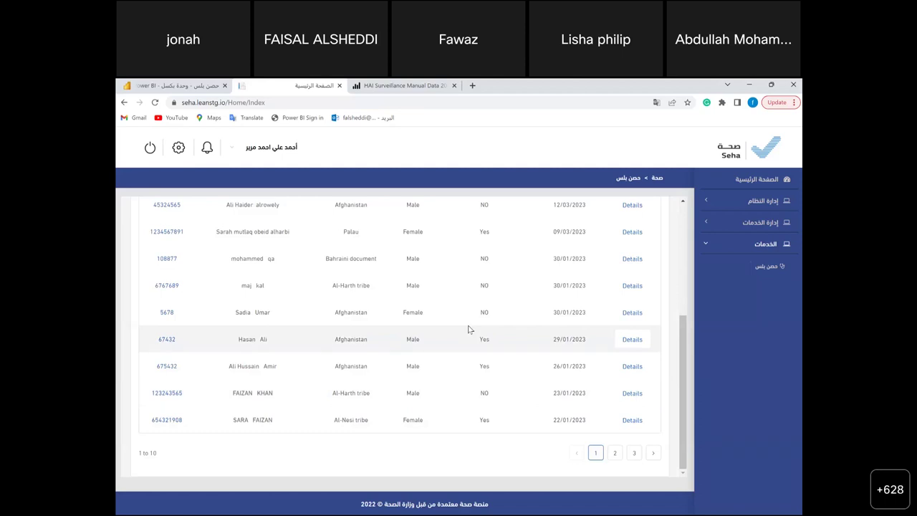
scroll(468, 329, "up", 3)
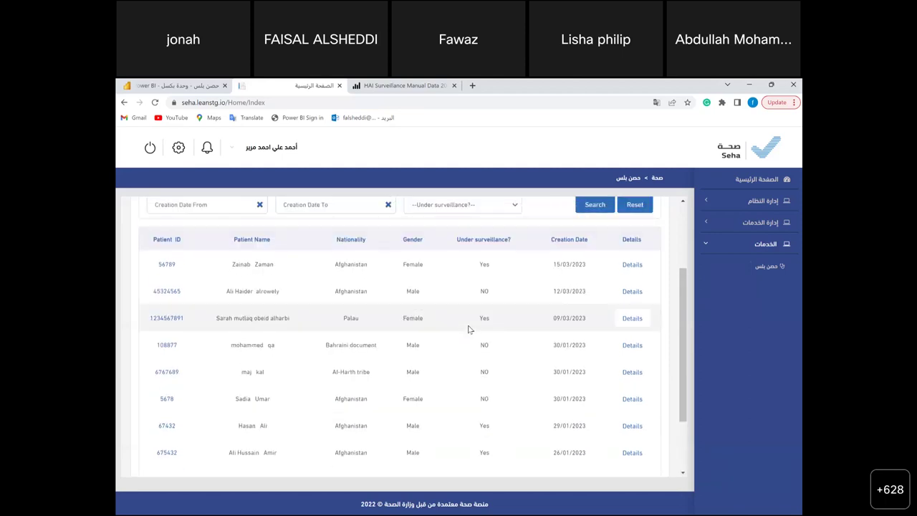
scroll(468, 330, "up", 3)
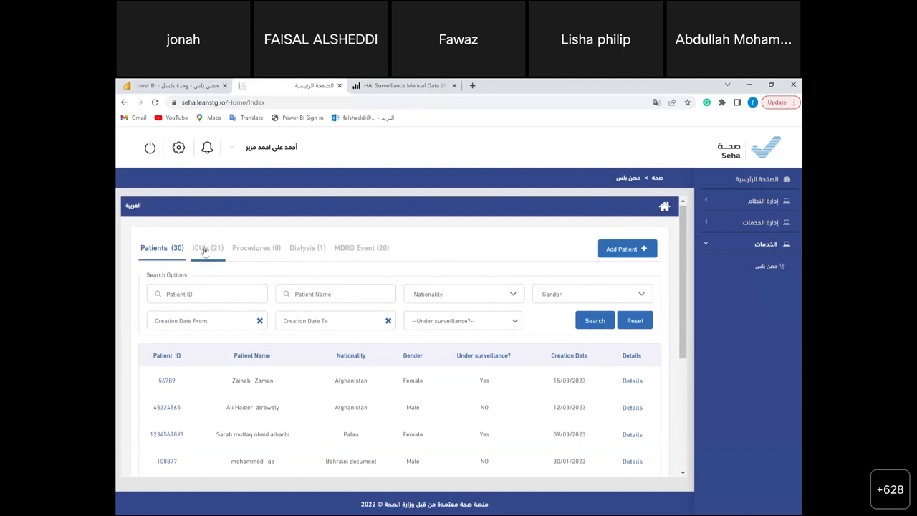
left_click(204, 248)
scroll(262, 365, "down", 1)
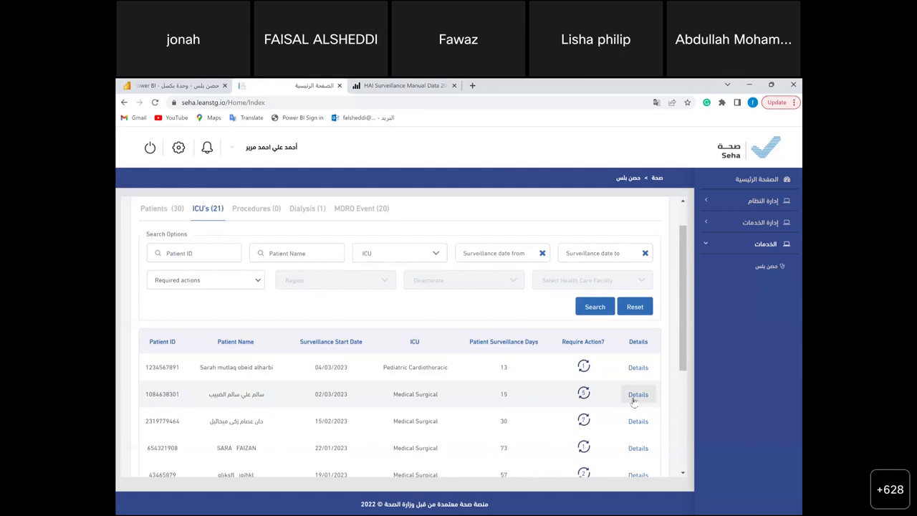
left_click(637, 395)
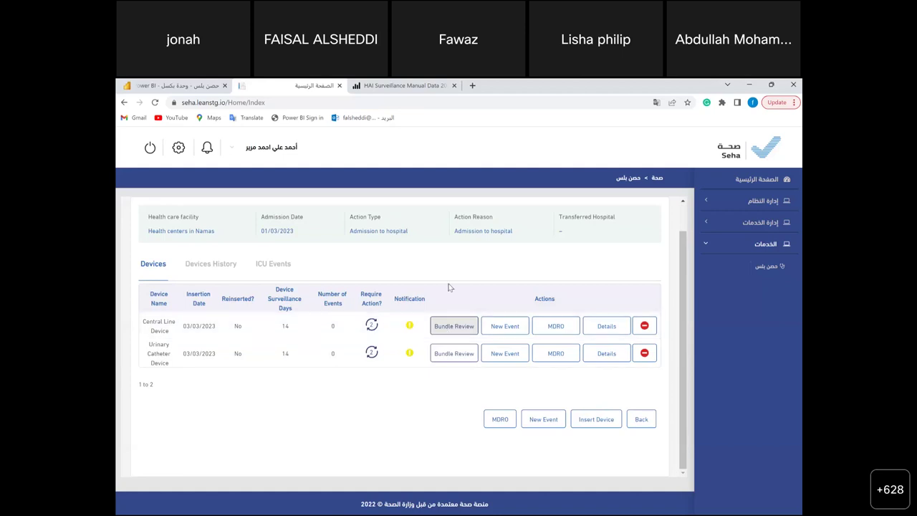
- Open the central line bundle review and enter bed 12 with a temporary CVC catheter
left_click(440, 328)
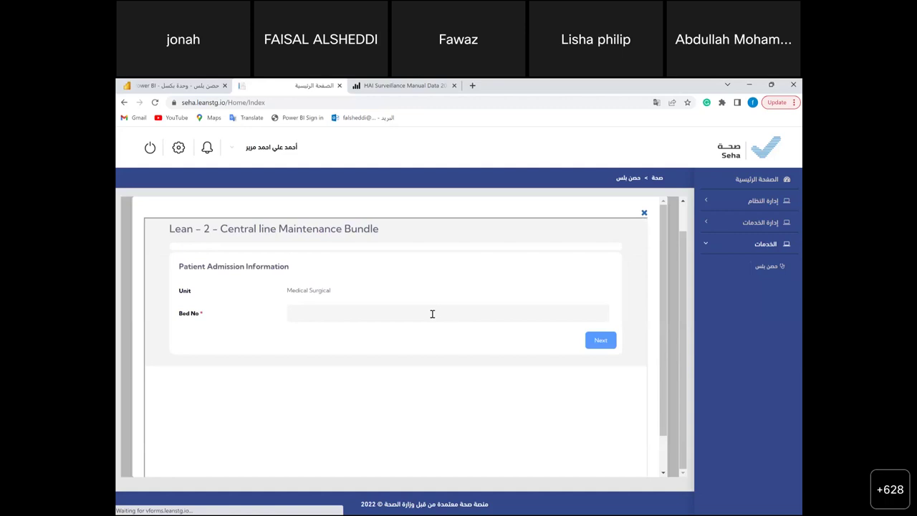
left_click(433, 314)
type("12")
left_click(597, 341)
scroll(389, 366, "down", 1)
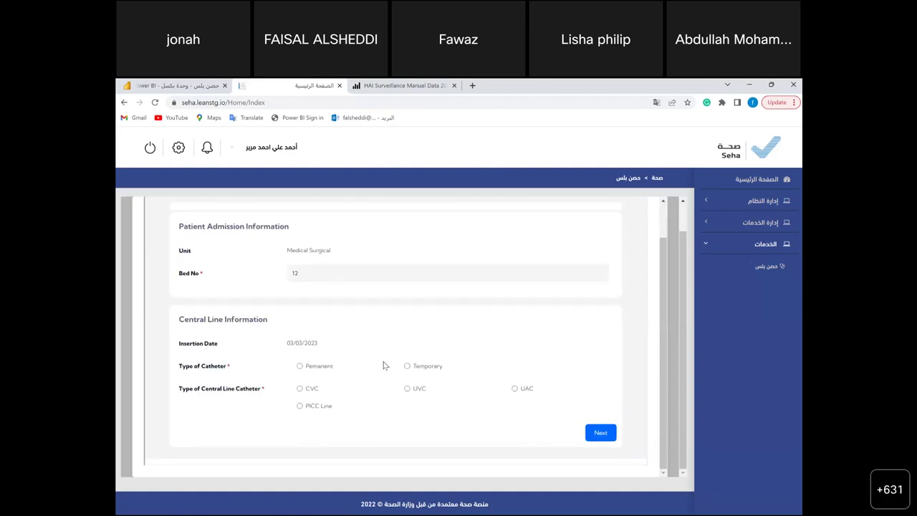
left_click(301, 366)
left_click(407, 366)
left_click(300, 389)
left_click(600, 432)
- Set review date 15/03/2023 and answer Yes to every item except dressing choice No
scroll(430, 420, "down", 5)
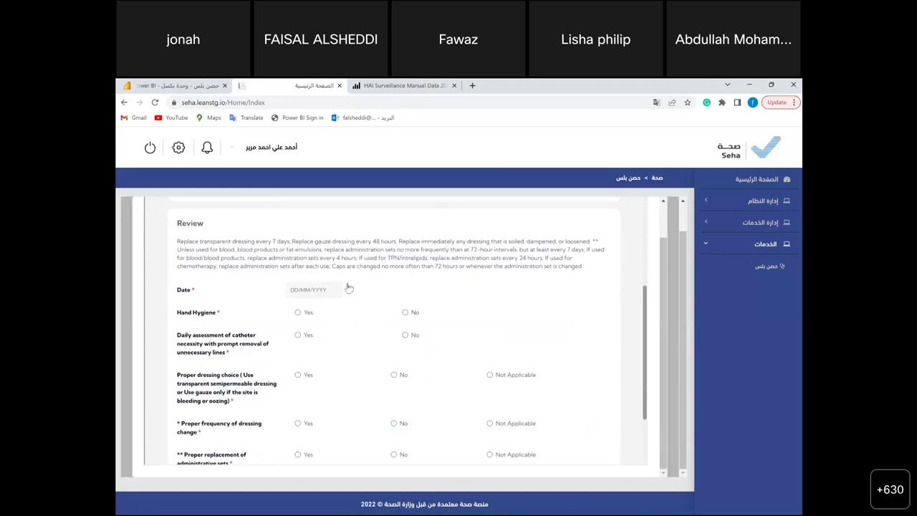
left_click(349, 289)
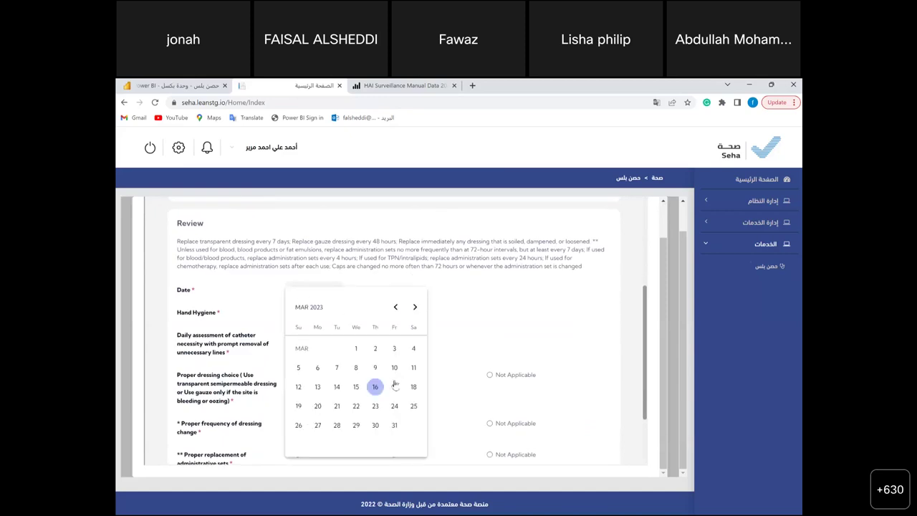
left_click(357, 387)
left_click(298, 313)
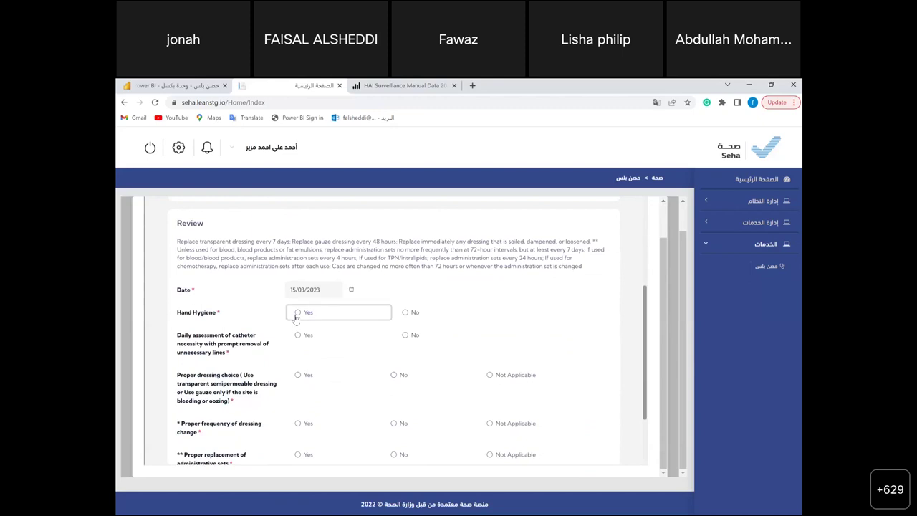
left_click(298, 335)
left_click(299, 375)
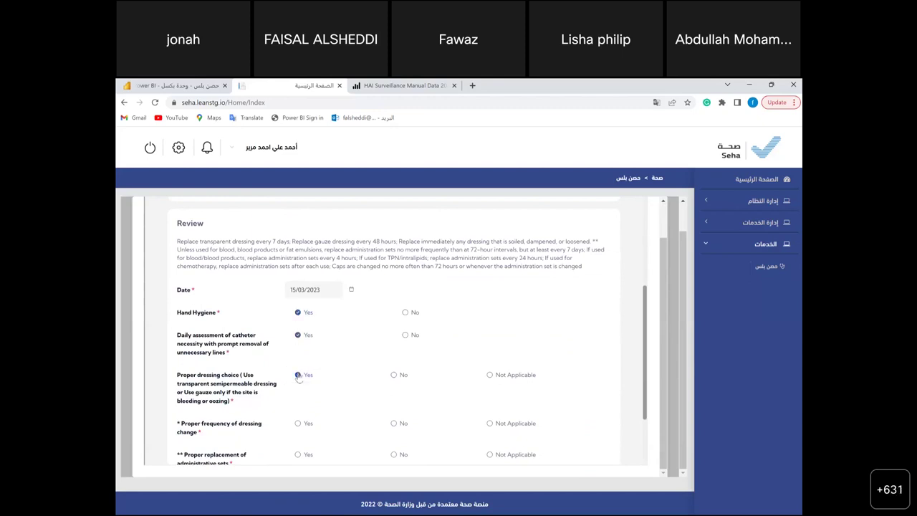
scroll(298, 377, "down", 1)
left_click(299, 376)
left_click(299, 407)
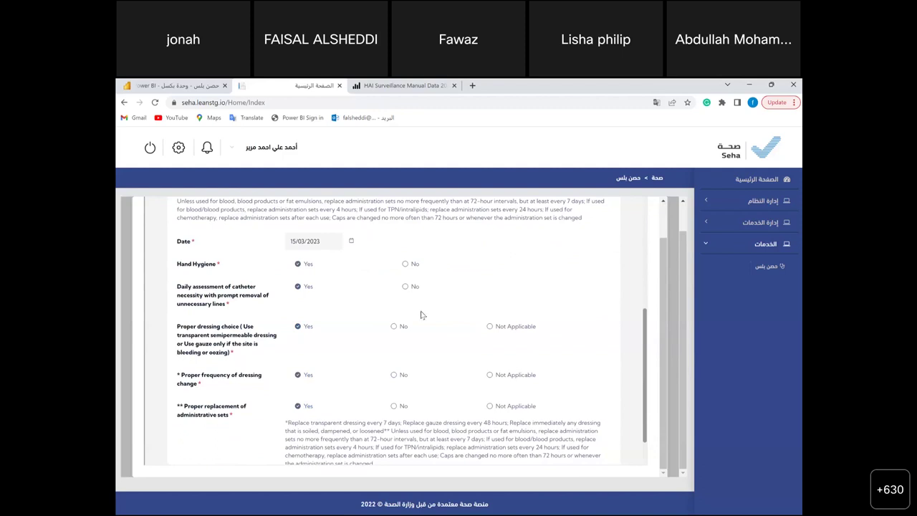
left_click(394, 327)
scroll(406, 426, "down", 2)
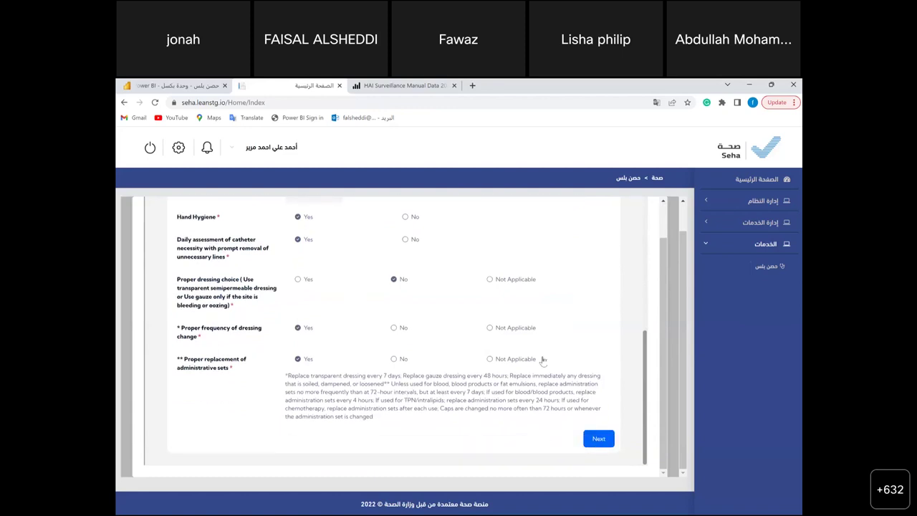
- Submit the completed bundle review and close the saved-form confirmation
left_click(604, 442)
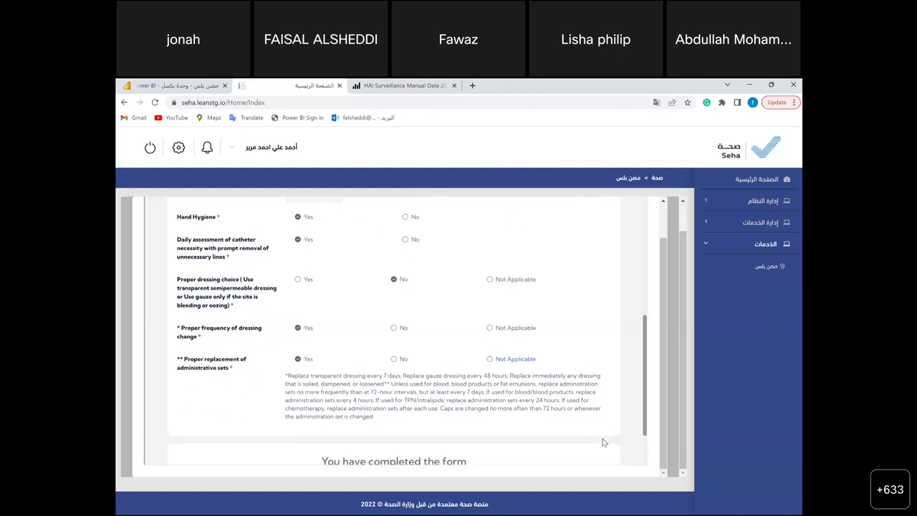
scroll(603, 443, "down", 1)
left_click(403, 429)
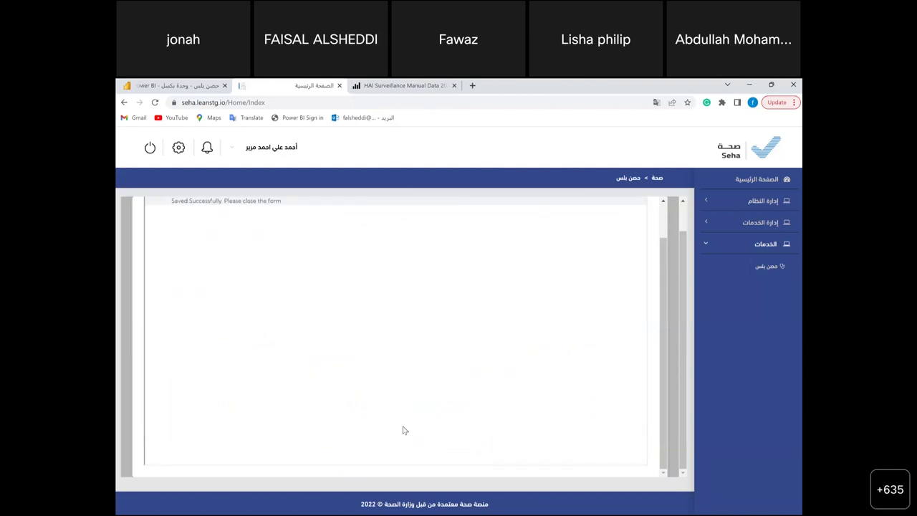
scroll(403, 430, "up", 1)
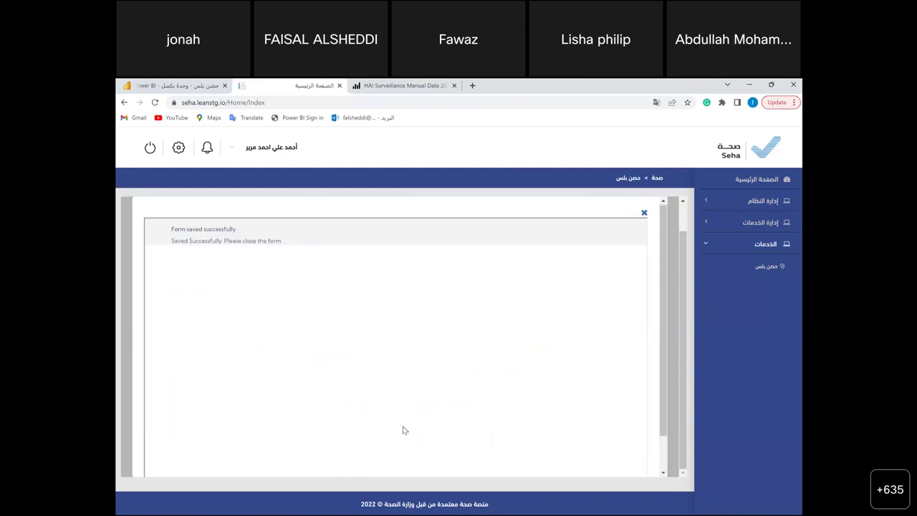
left_click(644, 214)
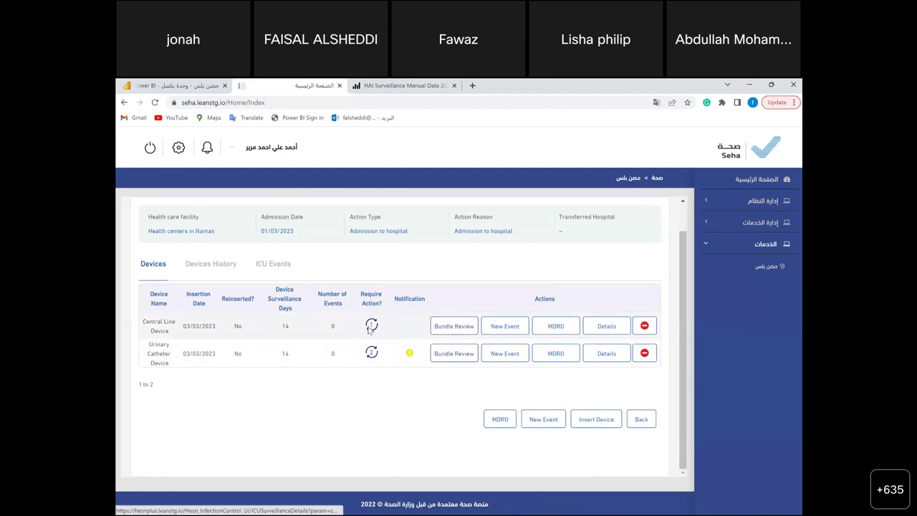
- Create a new CLABSI event on the Central Line Device and open its form
left_click(370, 326)
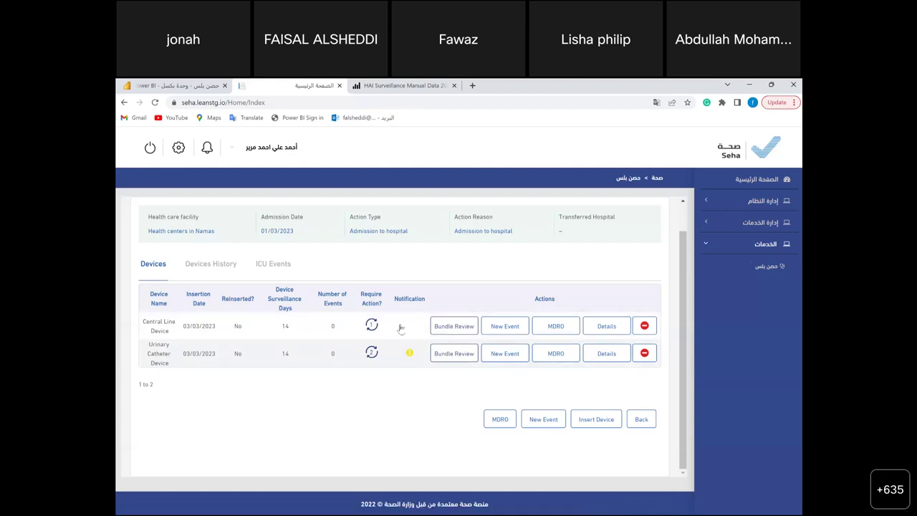
left_click(500, 327)
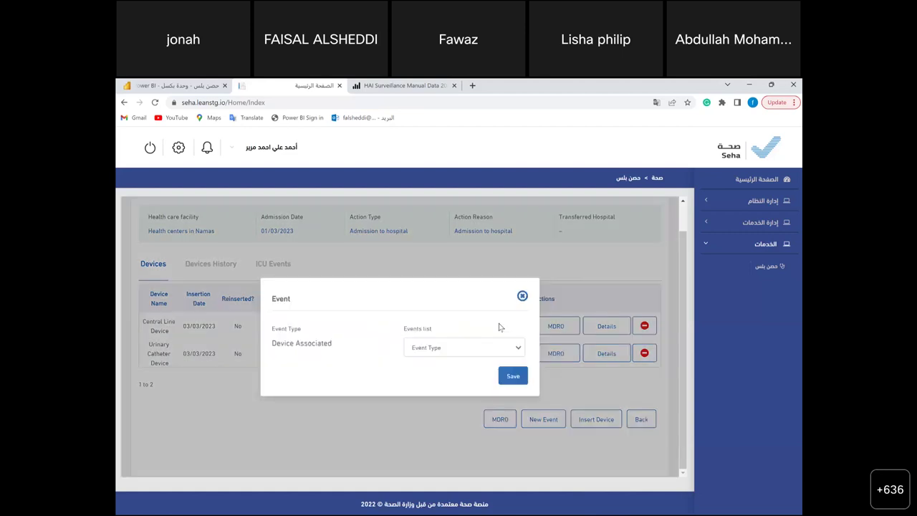
left_click(481, 348)
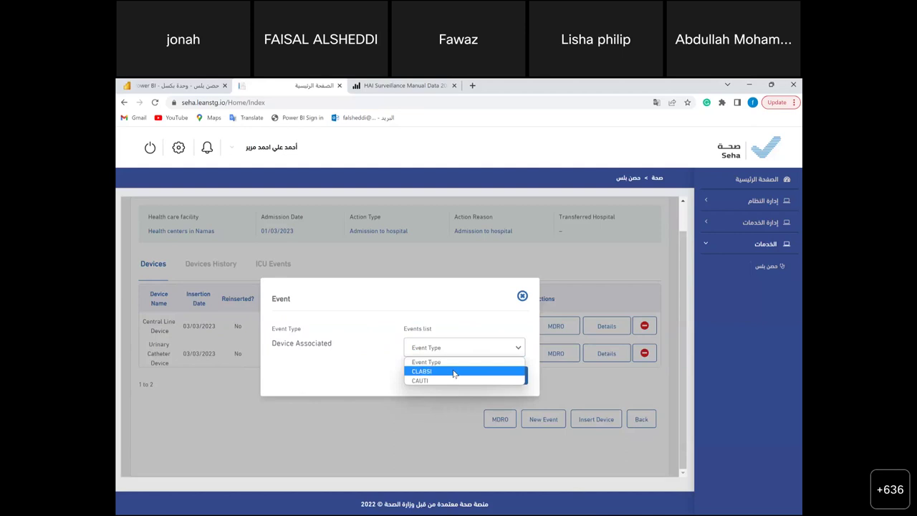
left_click(454, 372)
left_click(513, 378)
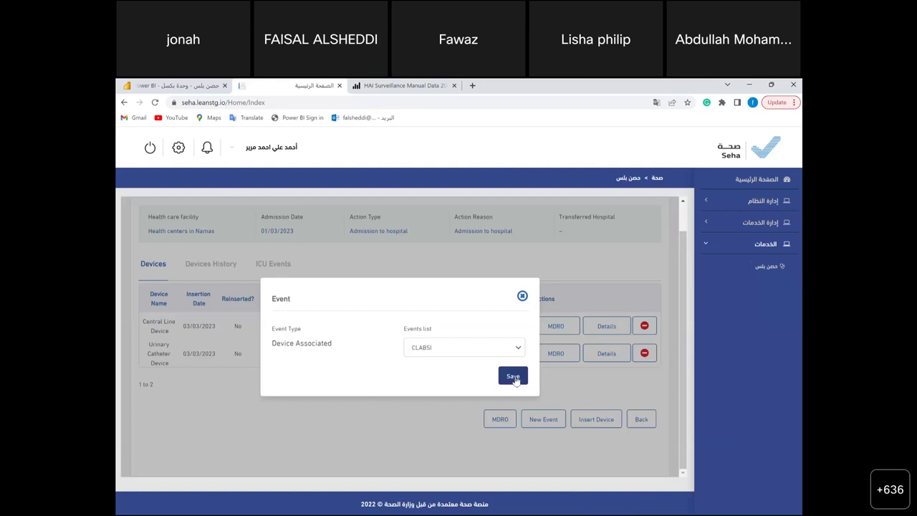
left_click(513, 378)
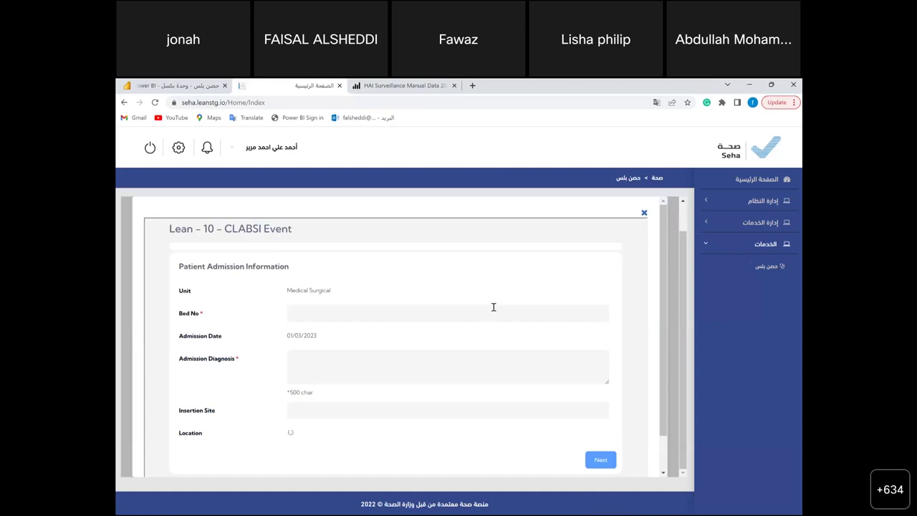
- Enter bed number 12, admission diagnosis FE and a Left line location
type("12")
left_click(394, 371)
type("FE")
scroll(394, 371, "down", 1)
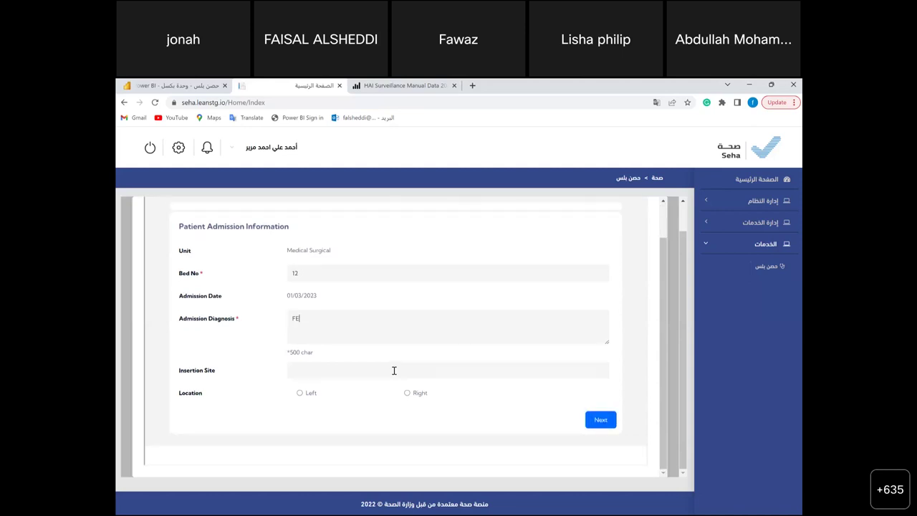
left_click(593, 427)
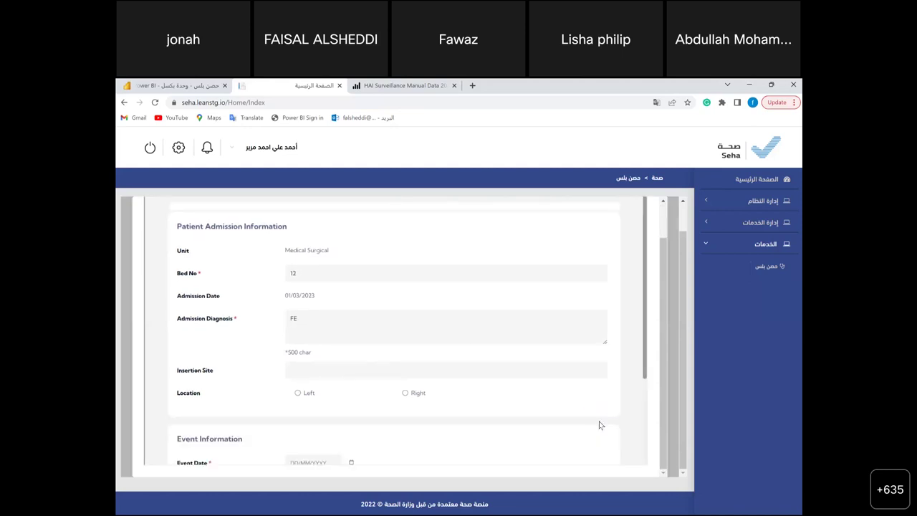
left_click(305, 398)
- Set event and symptom onset dates to 14/03/2023, confirming the patient had a central line
scroll(308, 401, "down", 2)
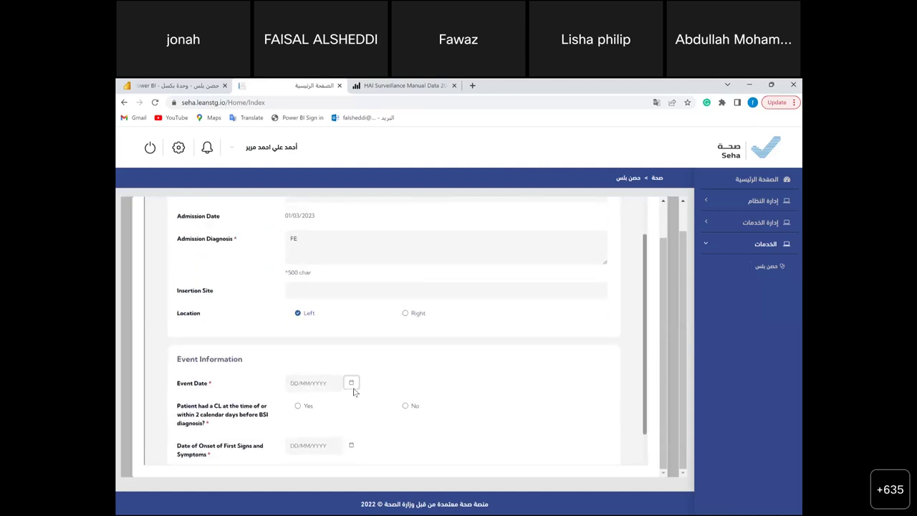
left_click(352, 385)
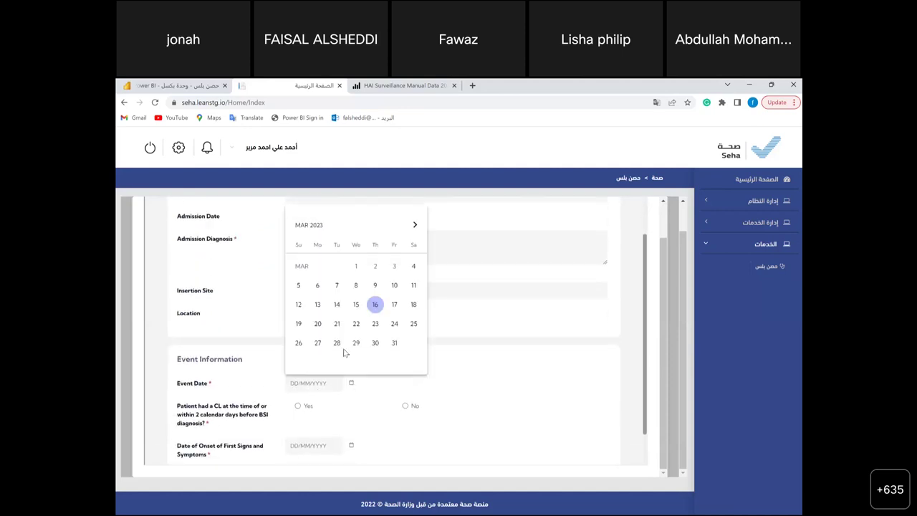
left_click(337, 306)
scroll(360, 408, "down", 1)
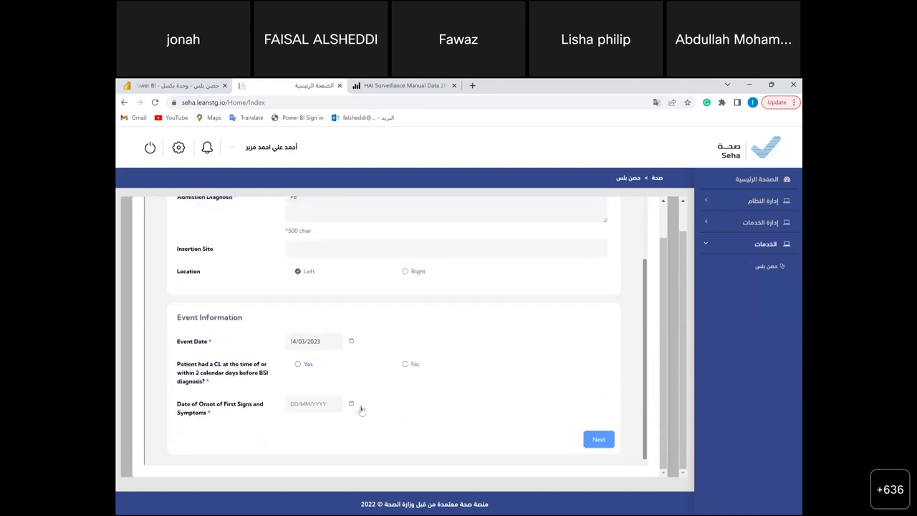
left_click(295, 363)
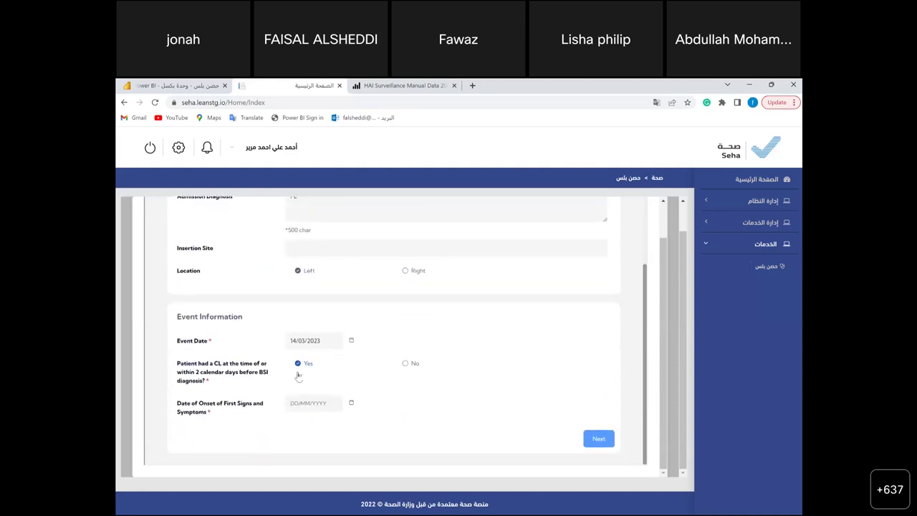
left_click(354, 405)
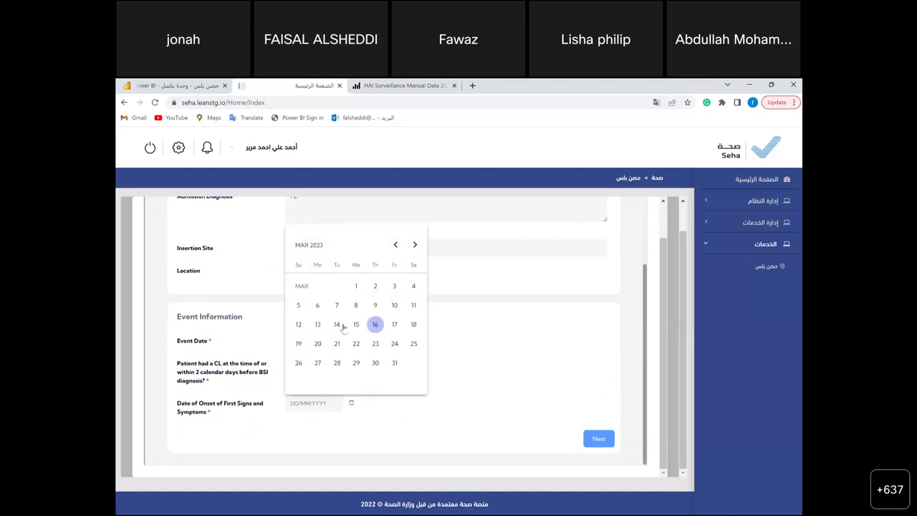
left_click(337, 325)
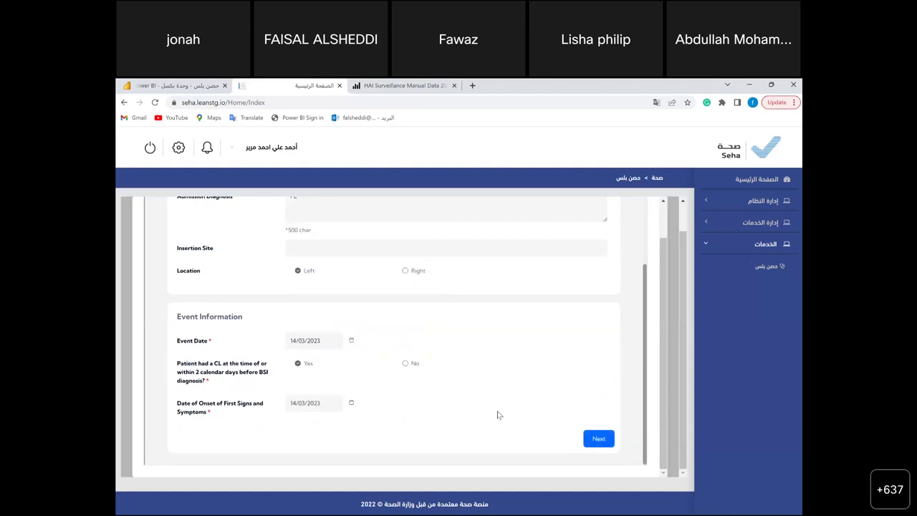
- Choose Criterion-1 LCBI with recognized pathogen and organism-not-related-elsewhere criteria ticked
left_click(598, 437)
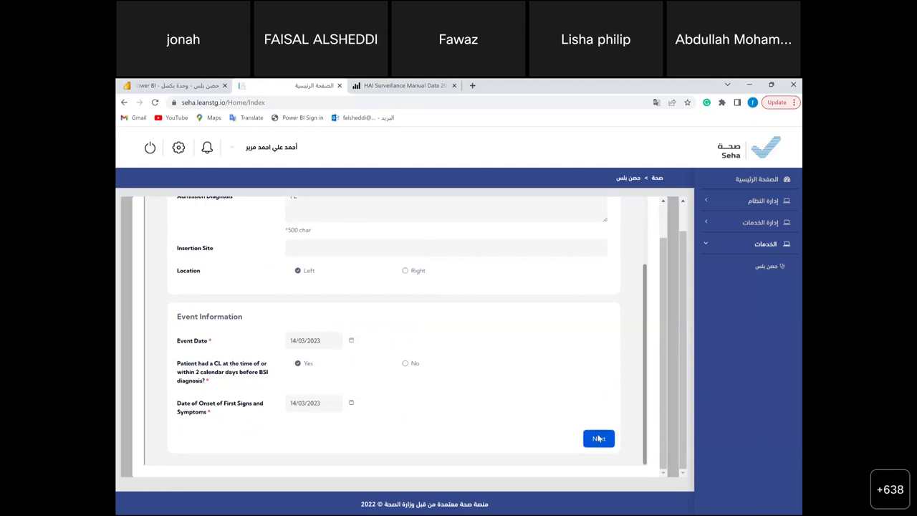
left_click(188, 372)
scroll(351, 380, "down", 3)
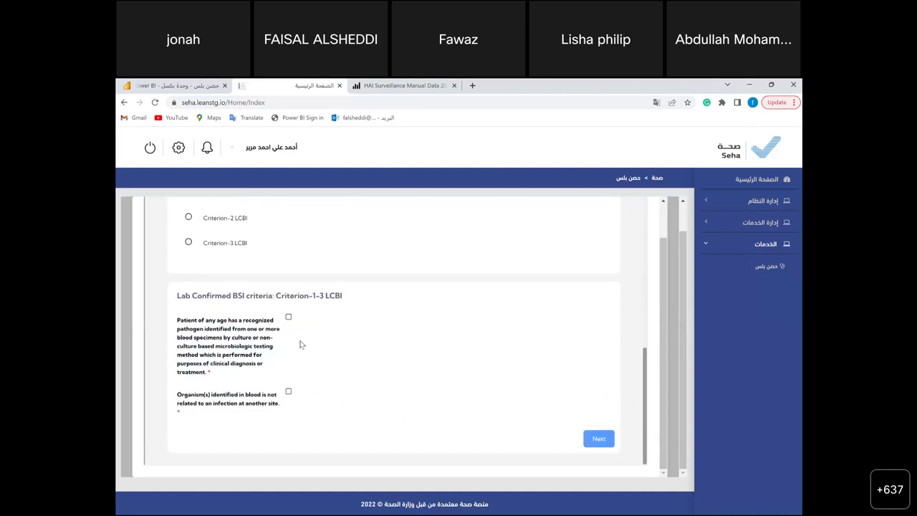
left_click(288, 316)
left_click(287, 394)
- Page through the NICU, laboratory and procedure sections, submit the event form, and close the confirmation
left_click(599, 439)
scroll(430, 299, "down", 3)
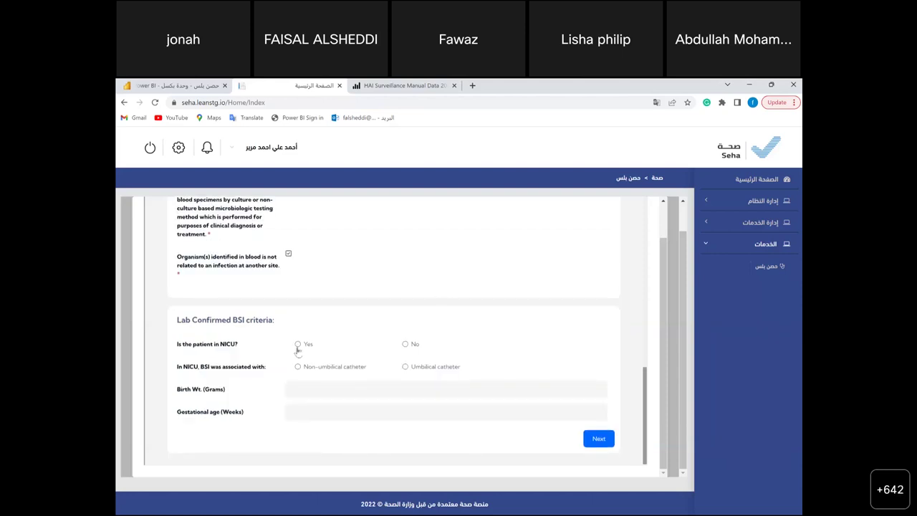
left_click(599, 440)
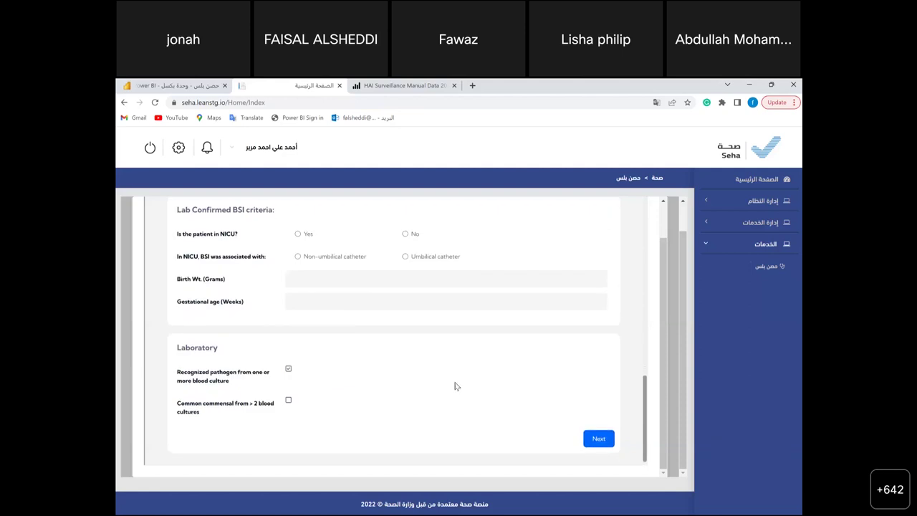
left_click(599, 439)
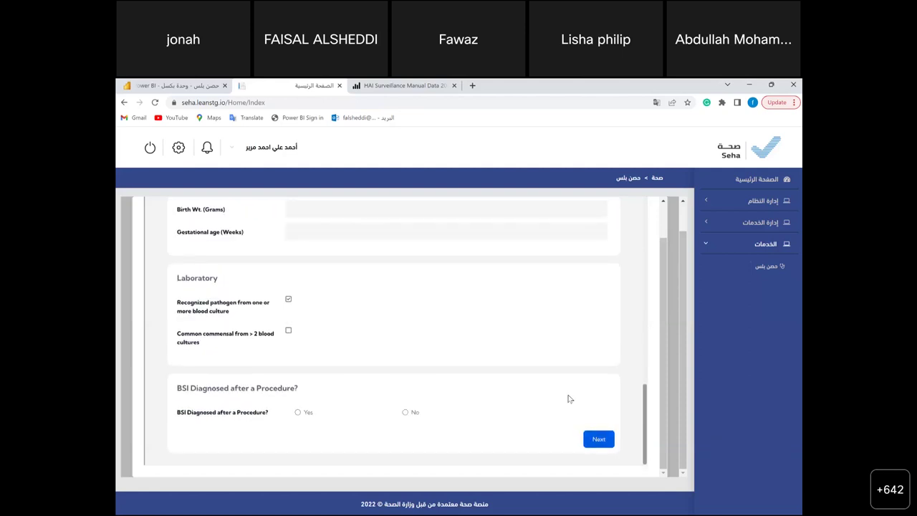
left_click(599, 444)
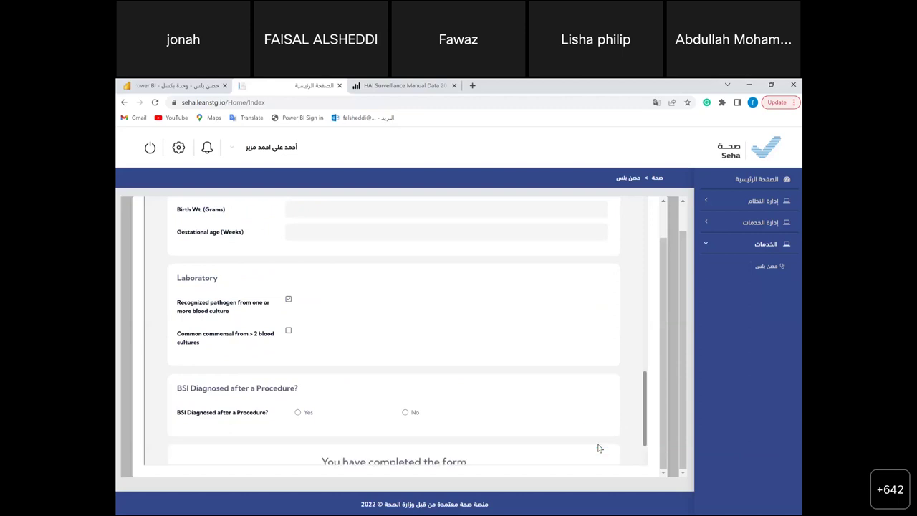
left_click(405, 430)
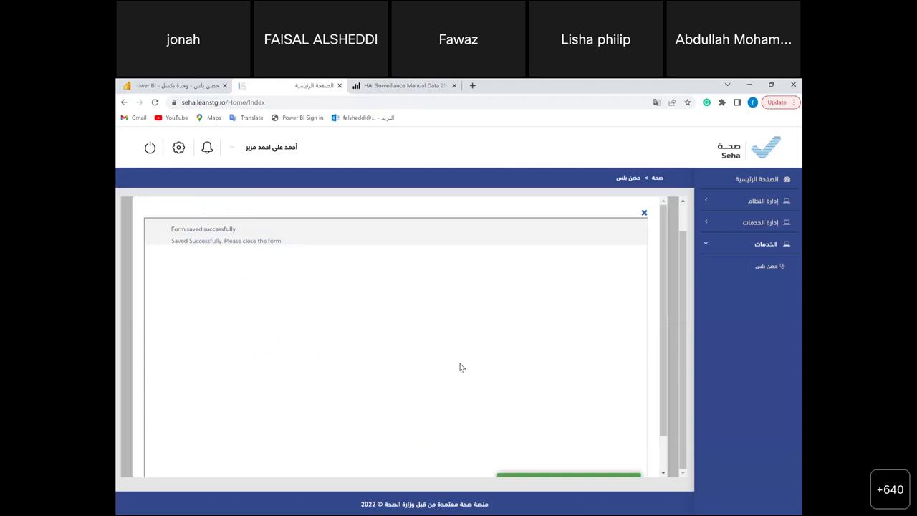
left_click(644, 214)
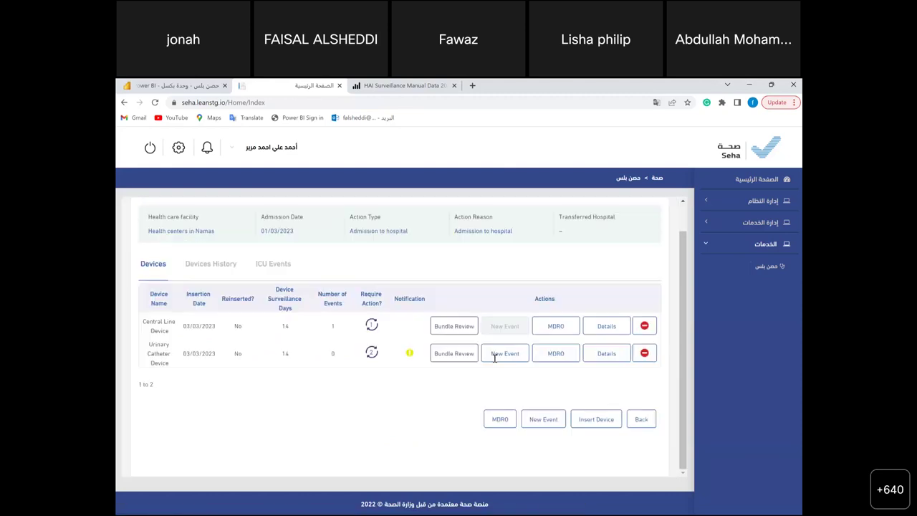
- Review the ICU Events, Devices History and Devices tabs, then return to the ICU surveillance patients list
left_click(280, 272)
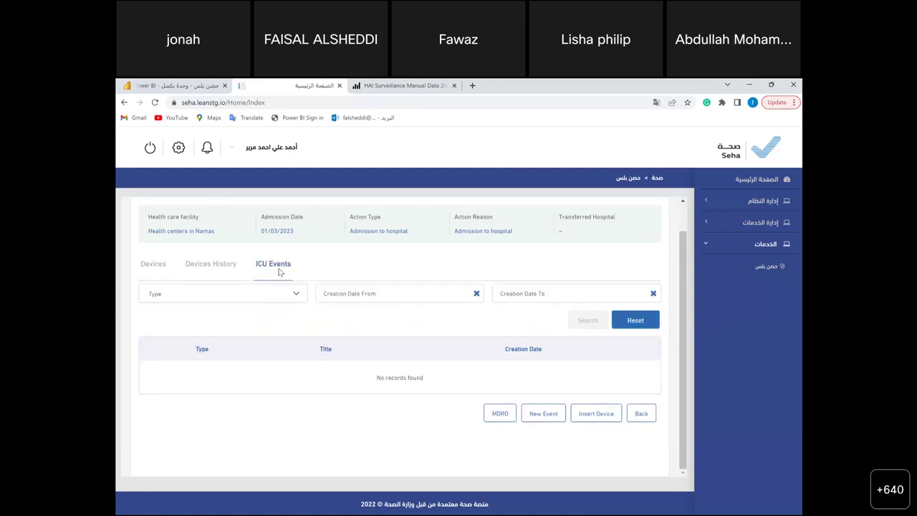
left_click(220, 269)
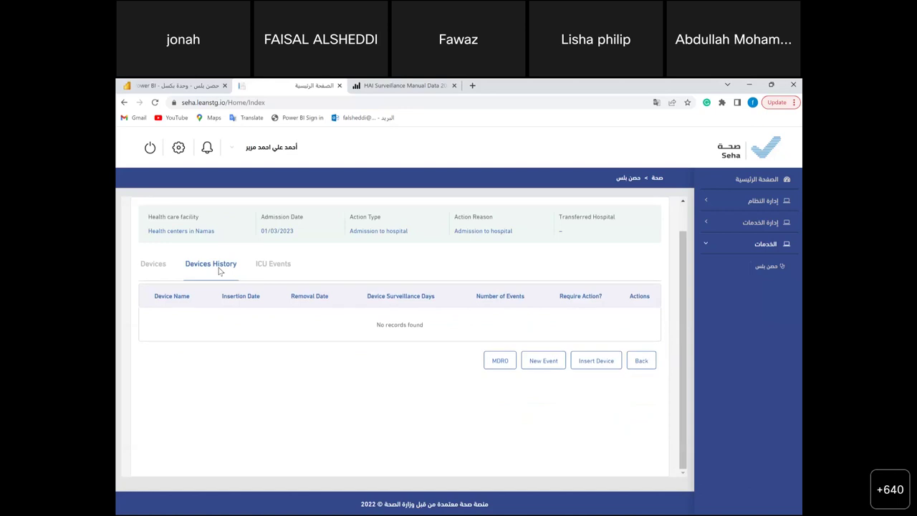
left_click(154, 265)
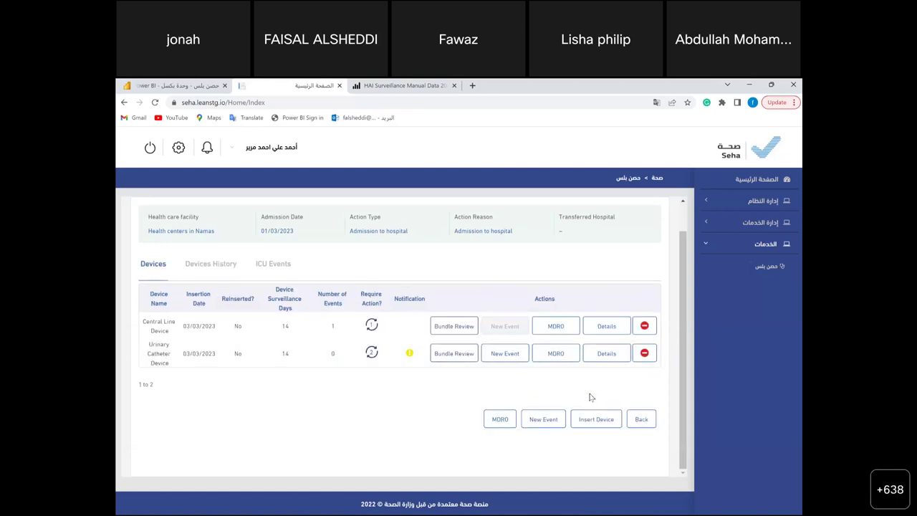
left_click(650, 420)
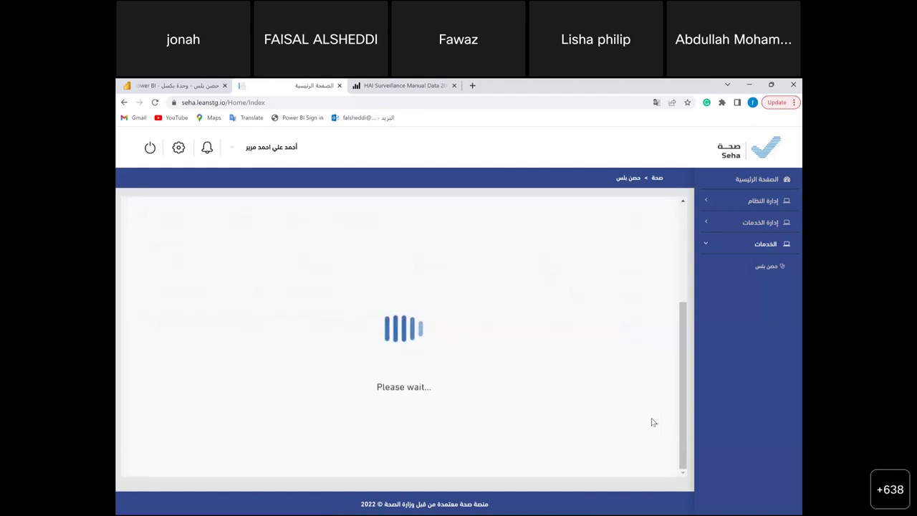
scroll(477, 380, "up", 3)
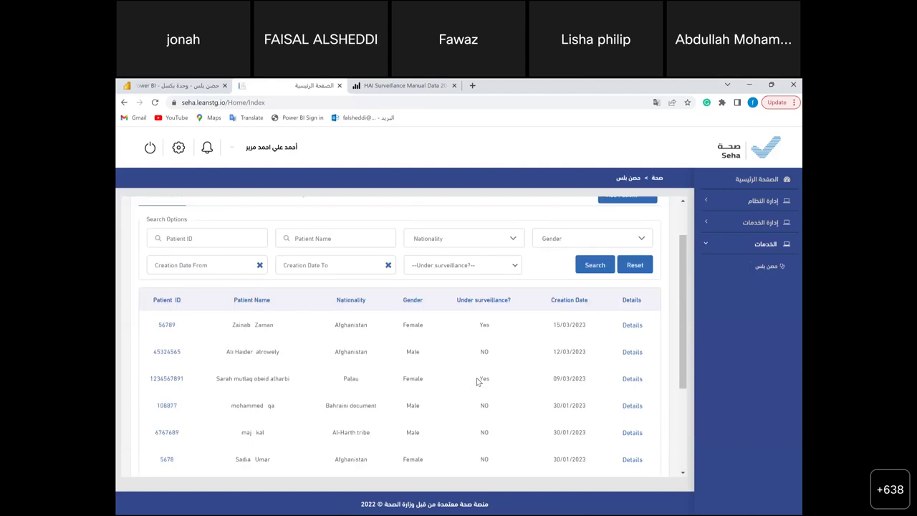
scroll(479, 381, "up", 1)
left_click(207, 249)
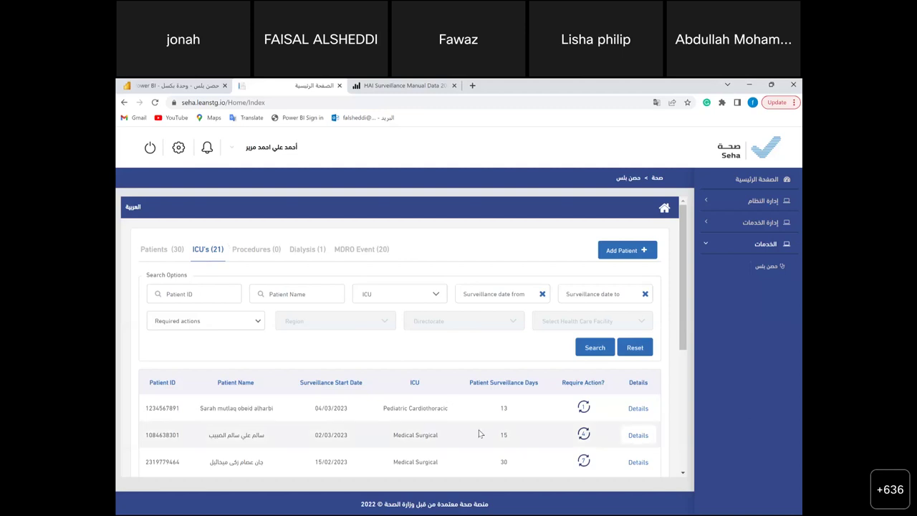
- Check the second ICU patient, then open the Medical Surgical patient's summary on page 3
scroll(480, 434, "down", 1)
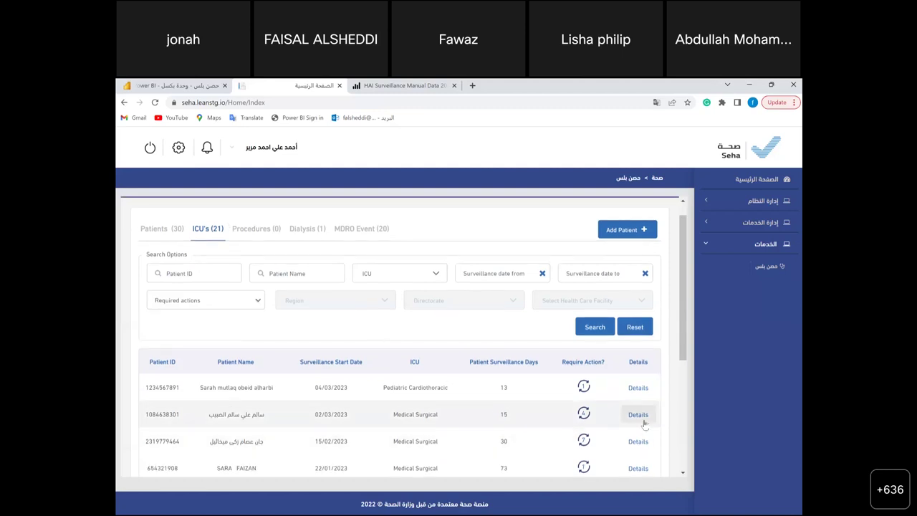
left_click(643, 420)
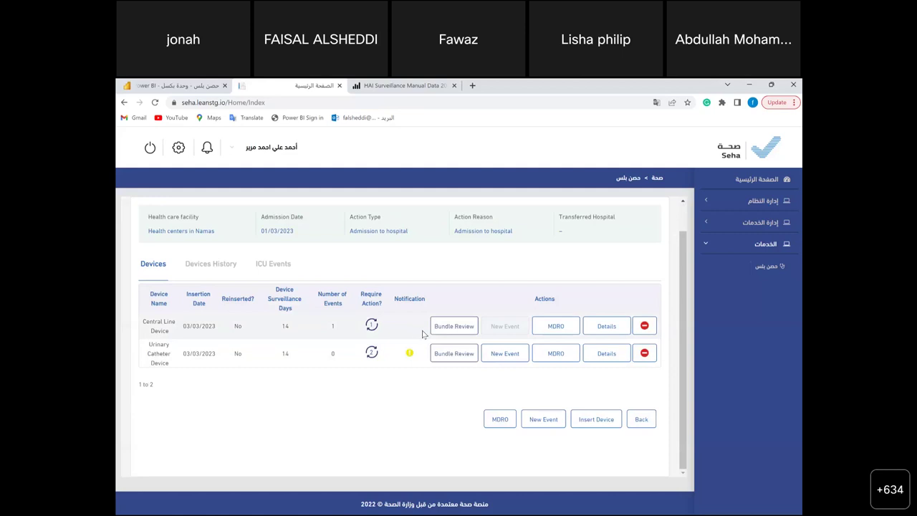
left_click(647, 421)
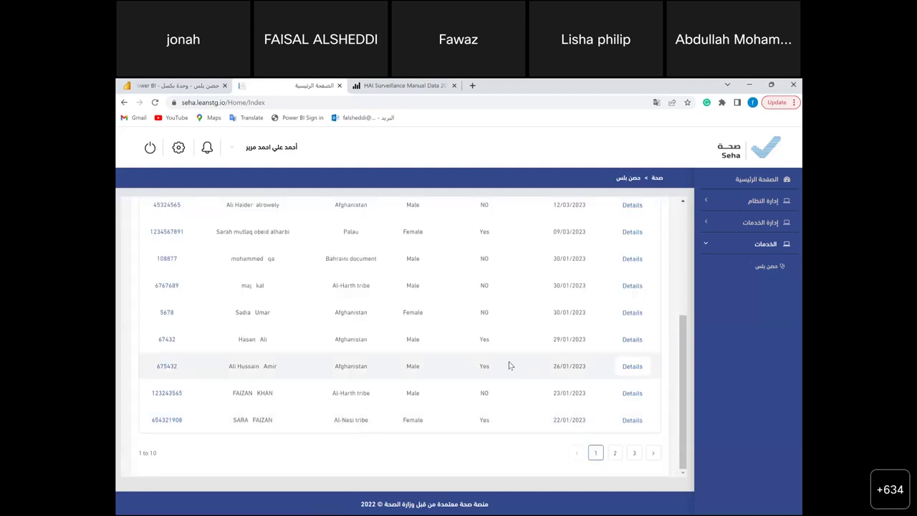
scroll(508, 366, "up", 3)
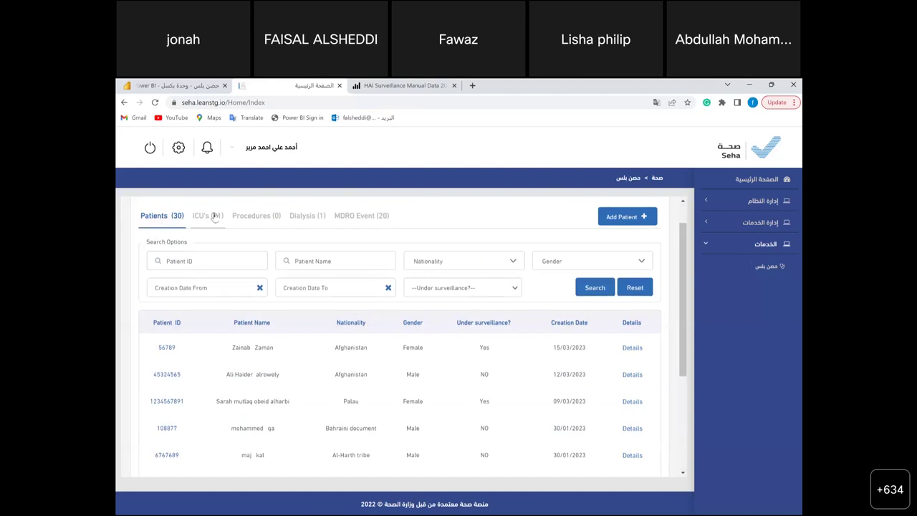
scroll(418, 404, "down", 5)
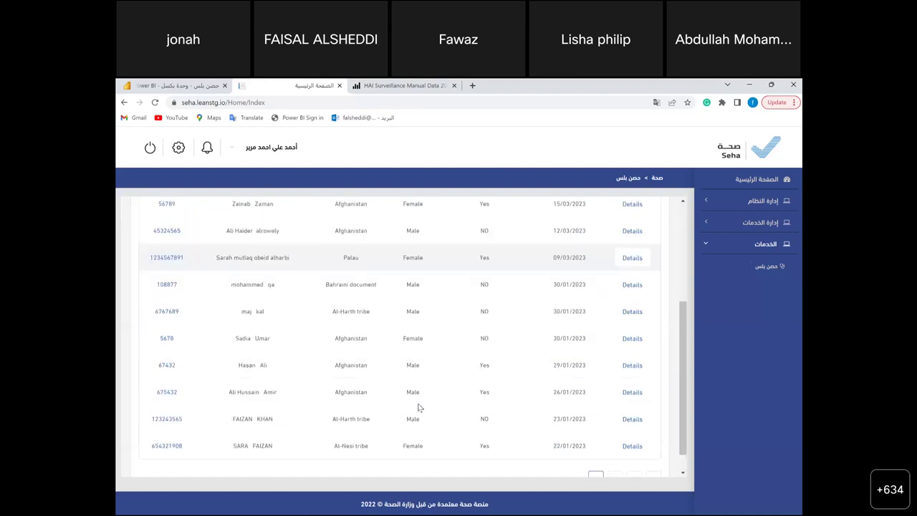
left_click(634, 454)
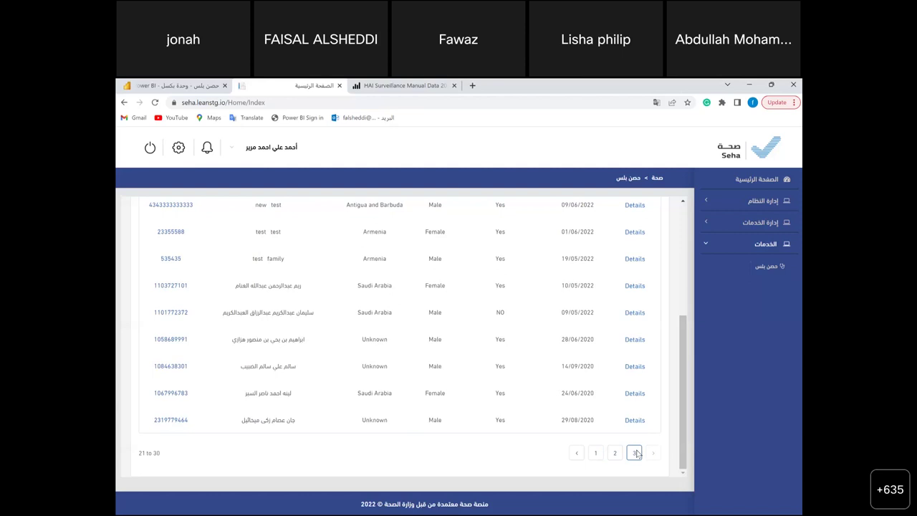
left_click(633, 368)
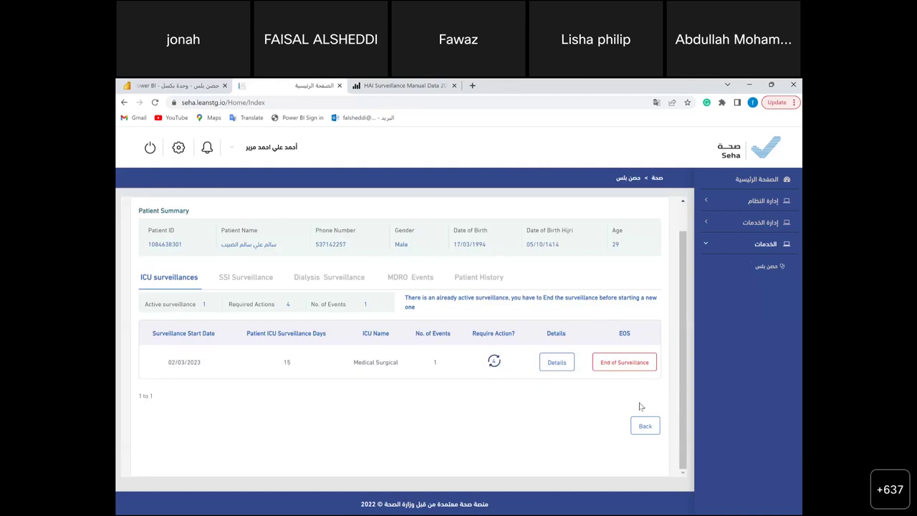
- Reopen that patient's summary from page 3 and show the active surveillance's device list
left_click(646, 429)
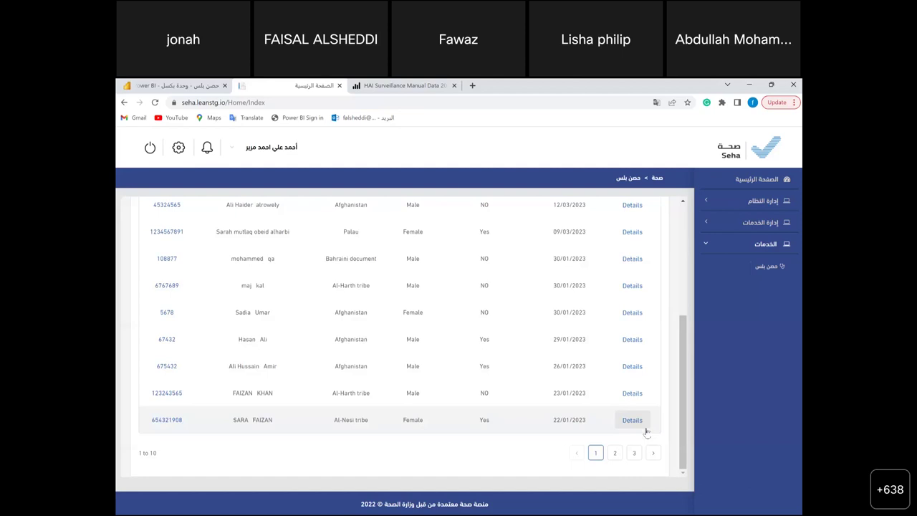
scroll(566, 340, "up", 5)
scroll(545, 362, "down", 5)
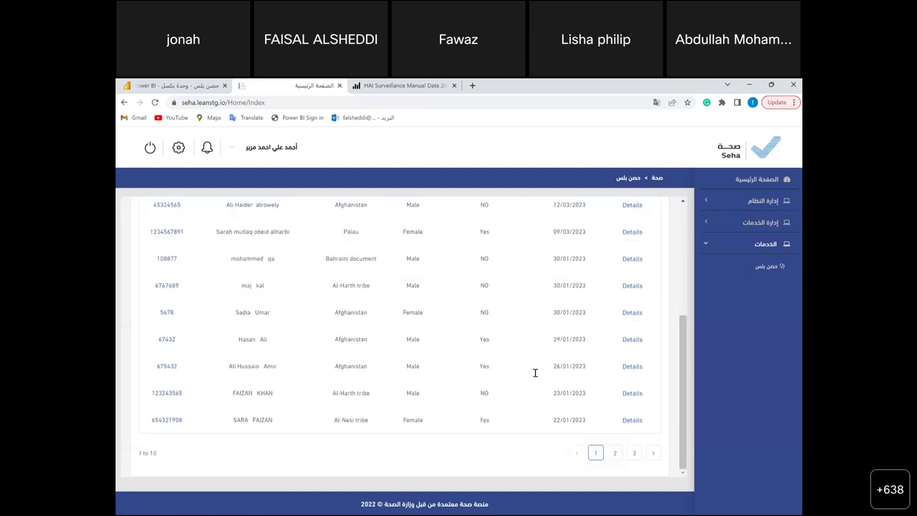
left_click(634, 453)
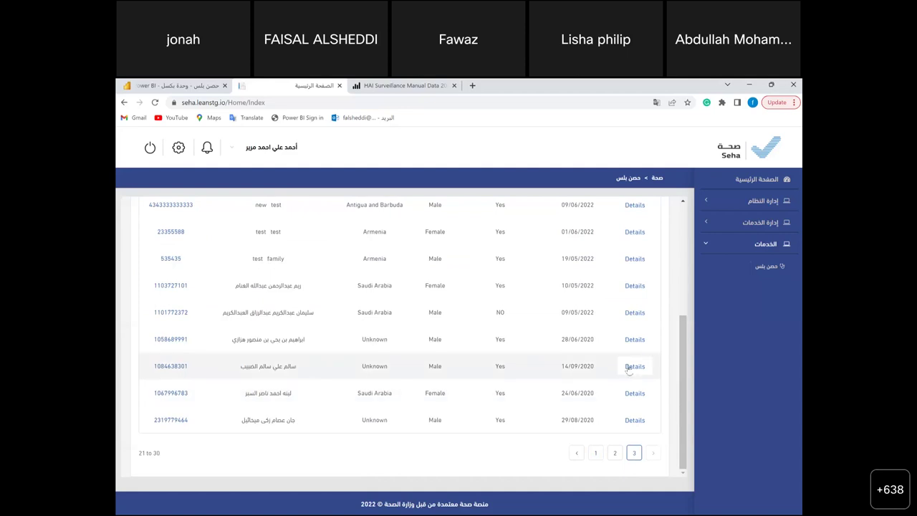
left_click(634, 366)
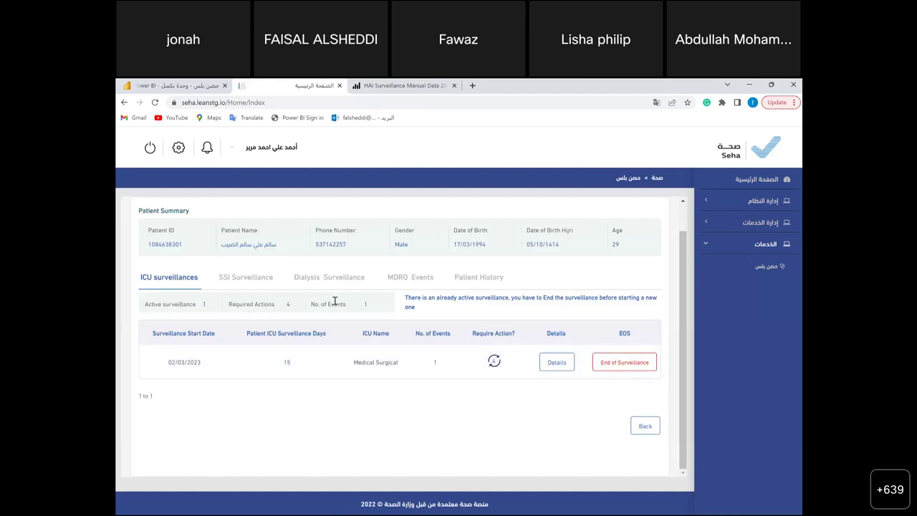
left_click(561, 364)
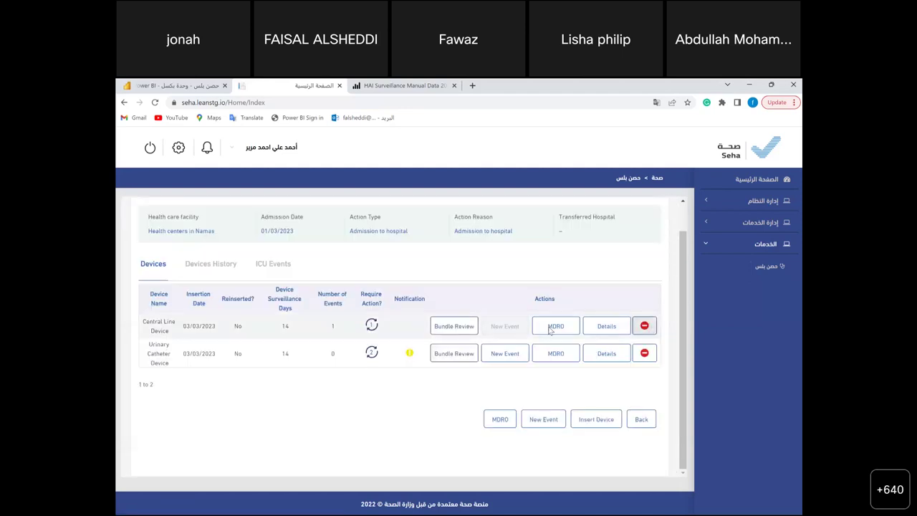
- Remove the Central Line Device from the surveillance details with removal date 14 March 2023
left_click(525, 360)
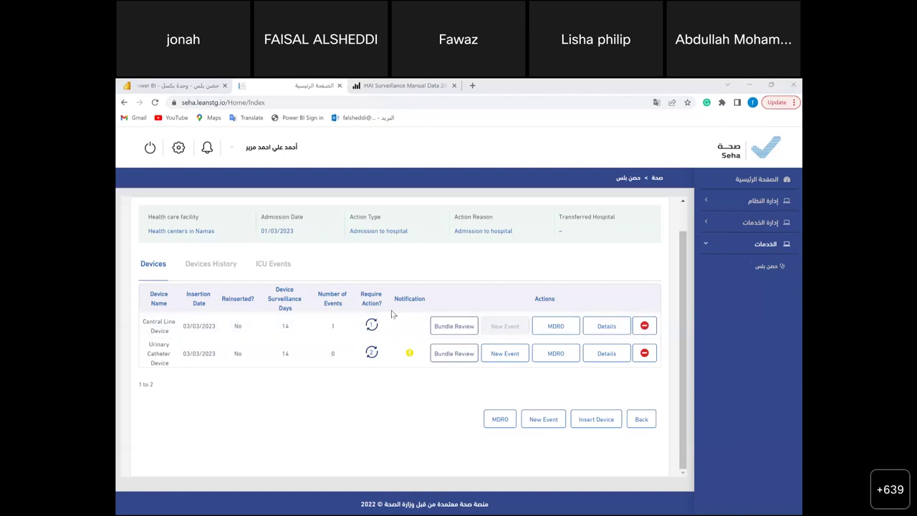
left_click(645, 327)
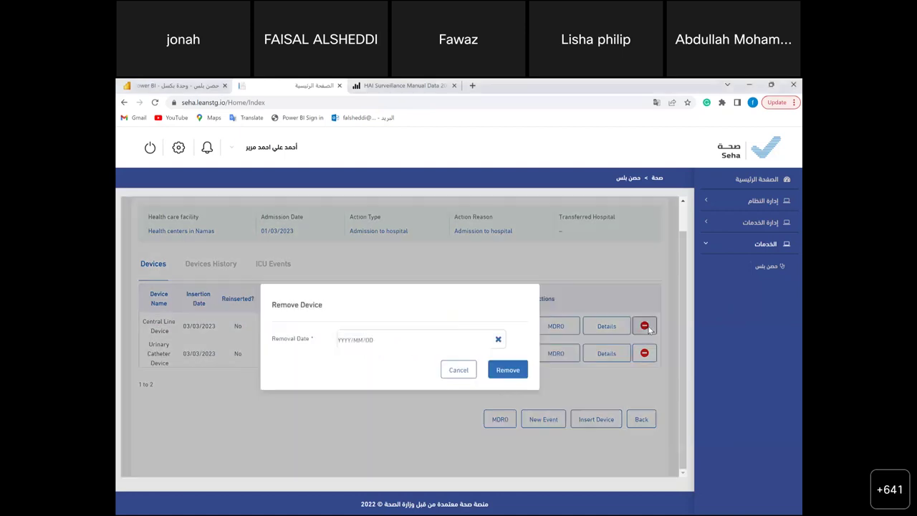
left_click(370, 337)
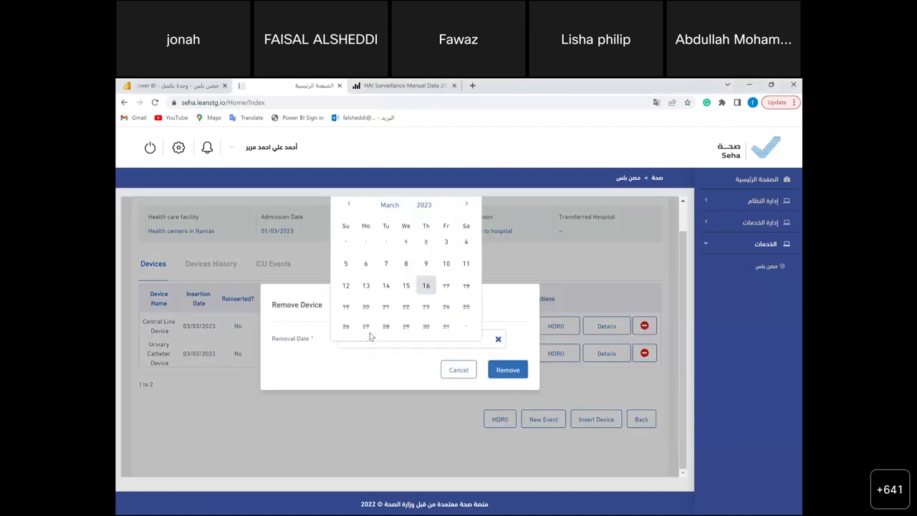
left_click(405, 287)
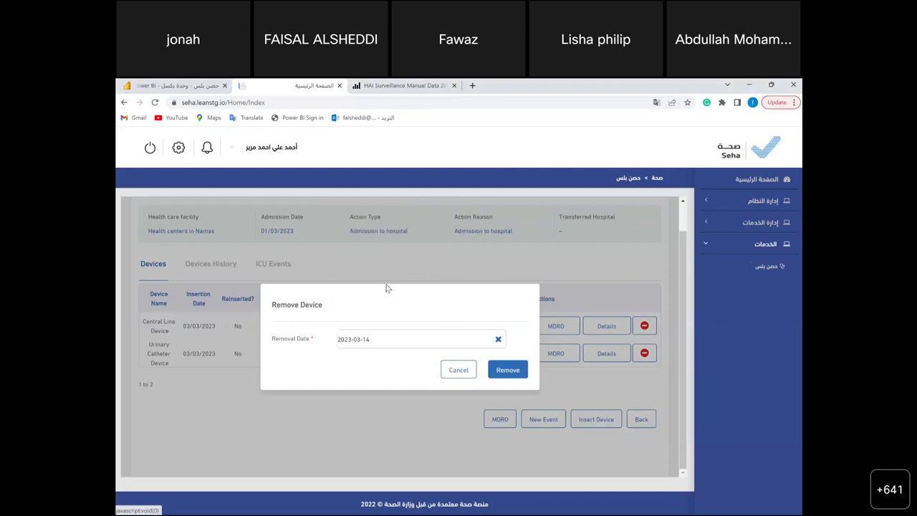
left_click(511, 371)
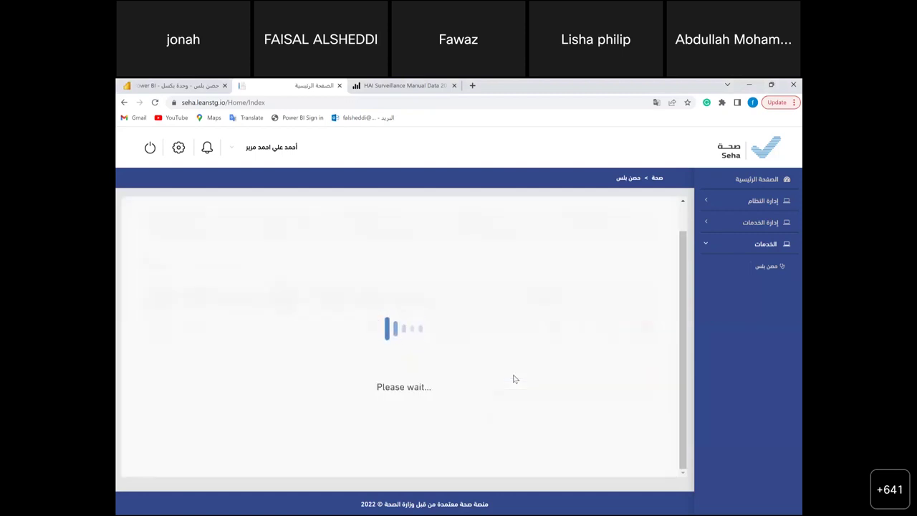
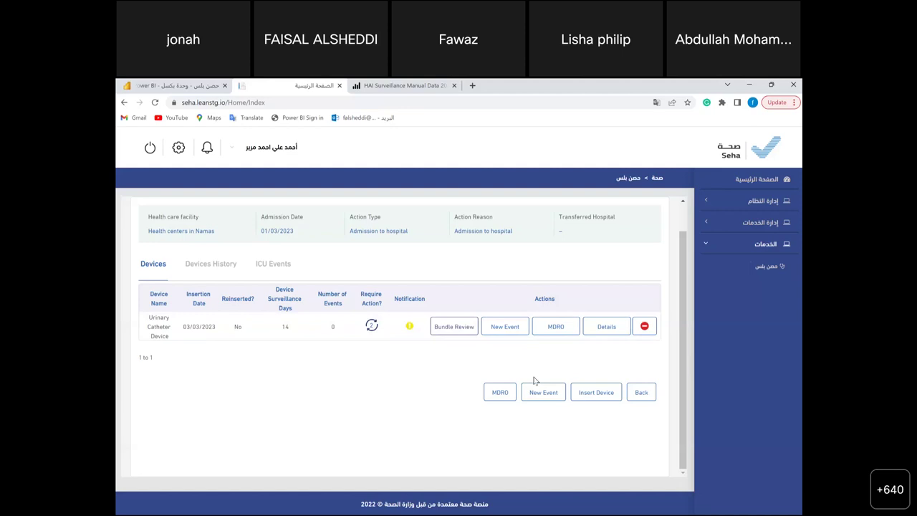
- Start ending the active ICU surveillance with reason Moved to a non-surveillance unit
left_click(642, 392)
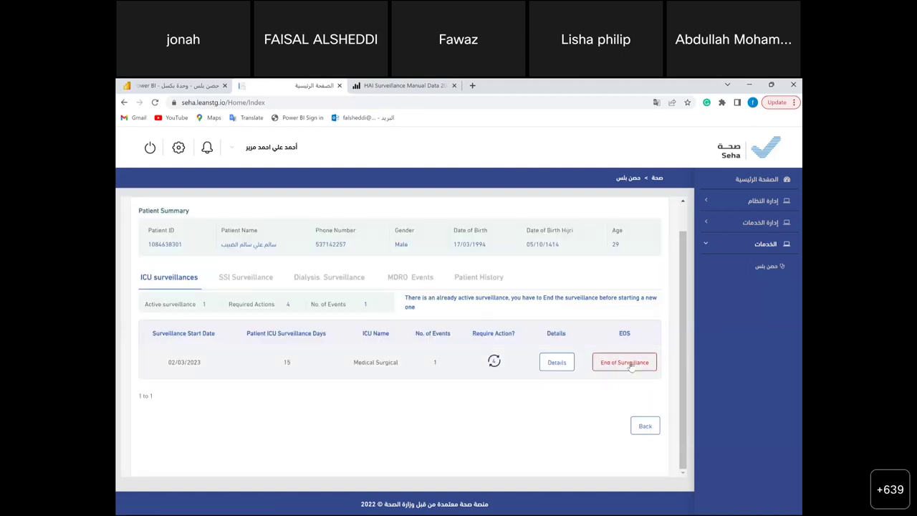
left_click(624, 363)
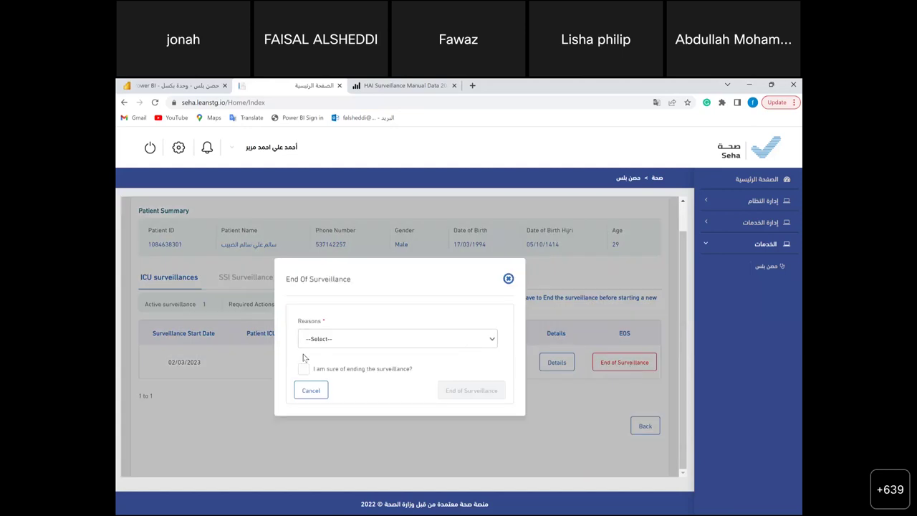
left_click(393, 342)
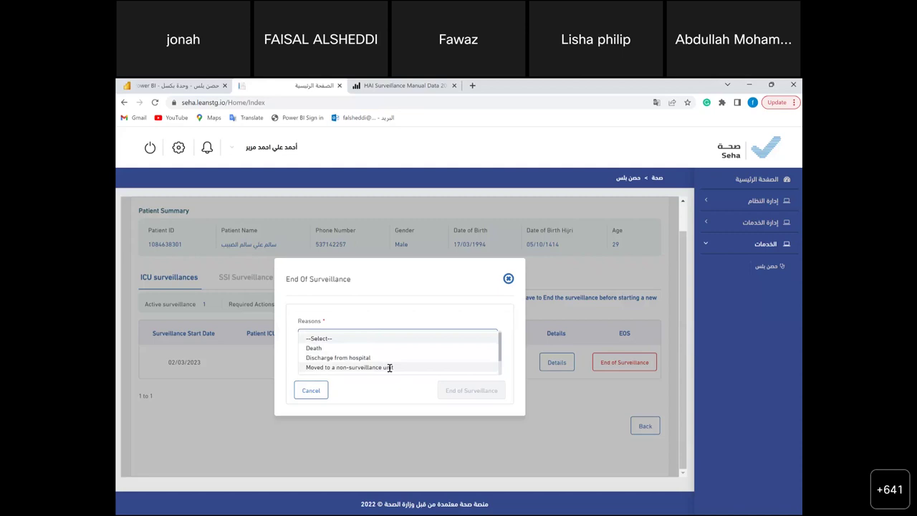
left_click(390, 368)
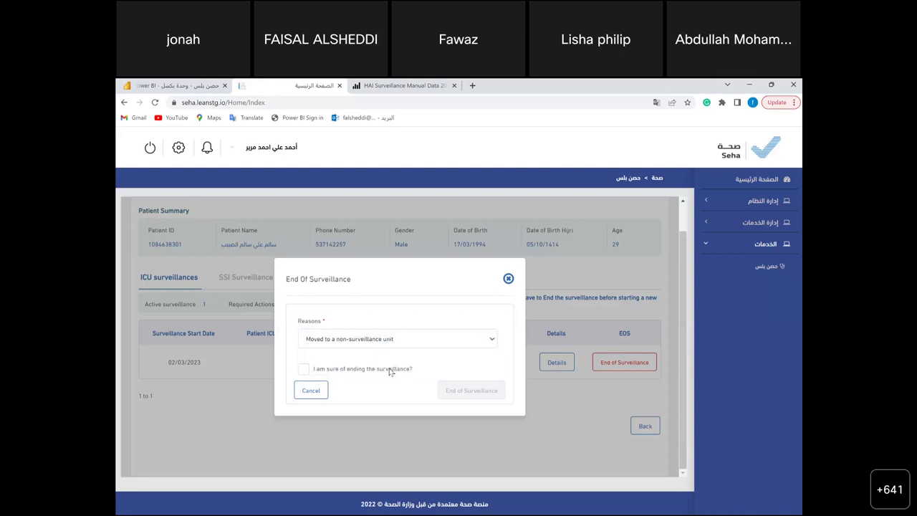
- Keep the reason as Moved to a non-surveillance unit and tick 'I am sure of ending the surveillance?'
left_click(372, 341)
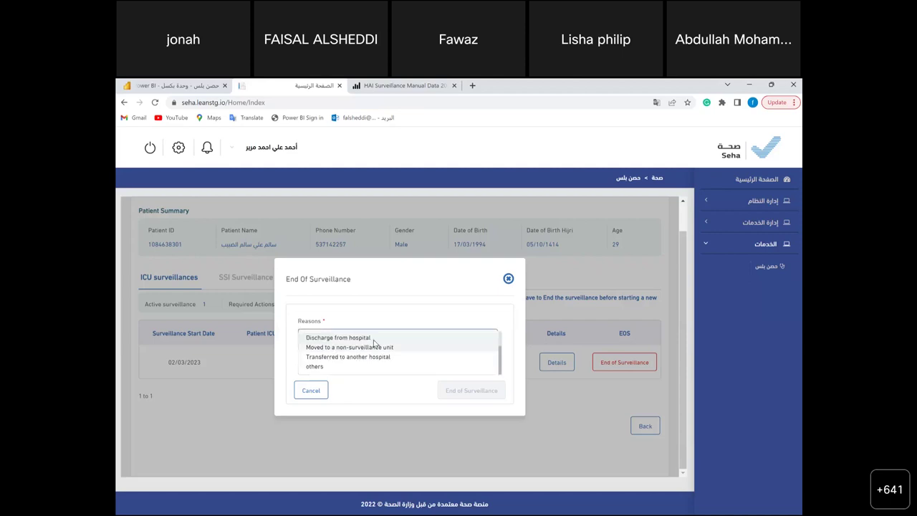
left_click(367, 357)
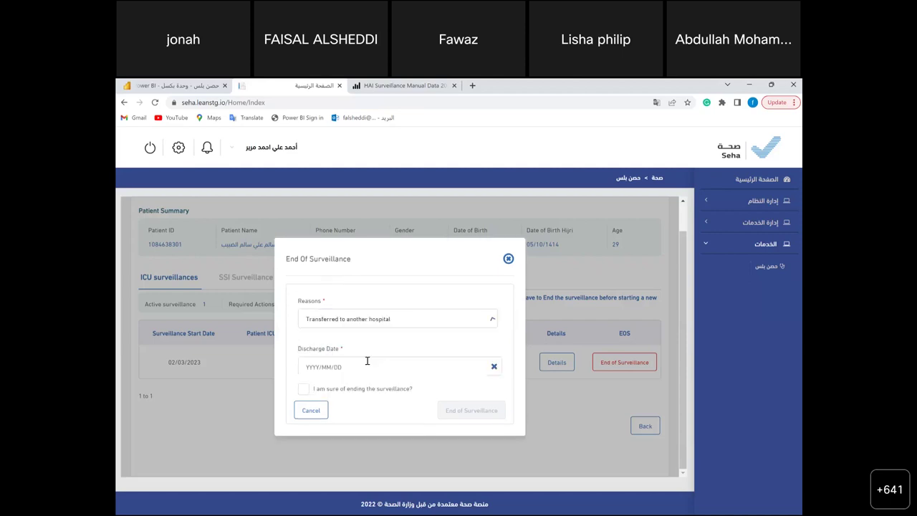
left_click(354, 321)
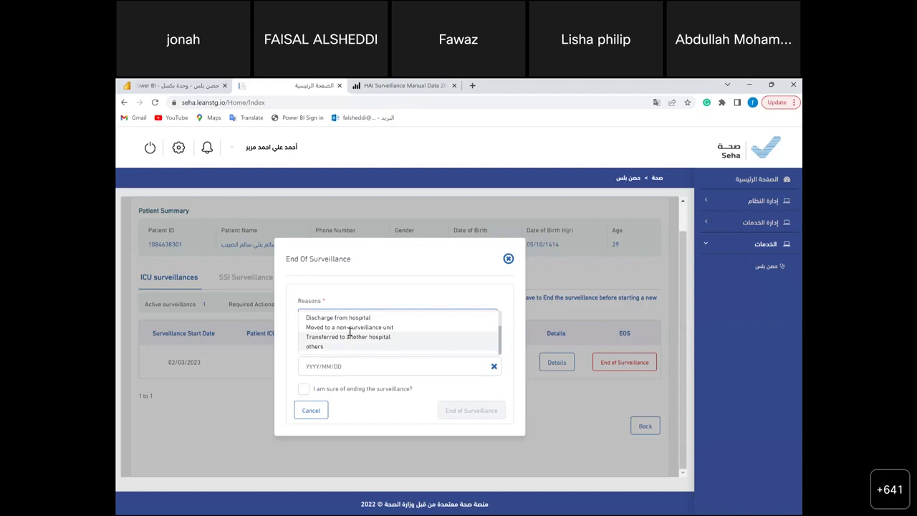
left_click(351, 328)
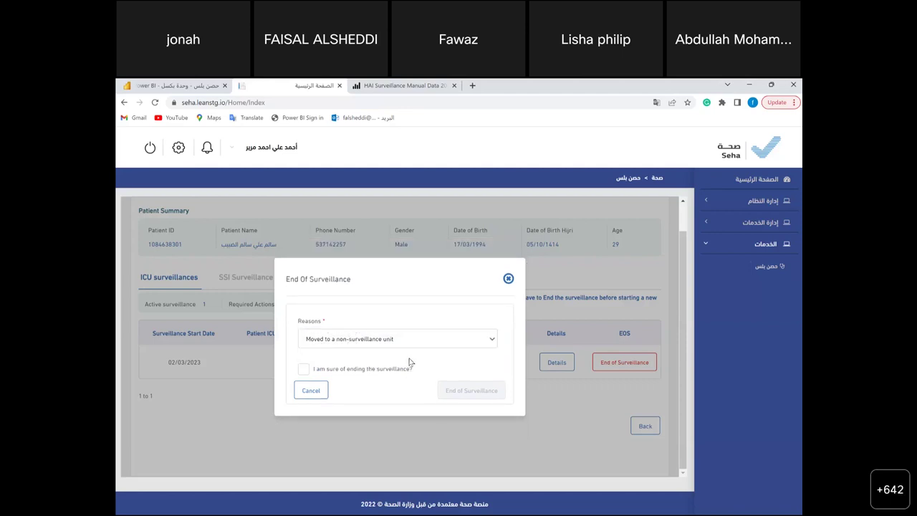
left_click(305, 369)
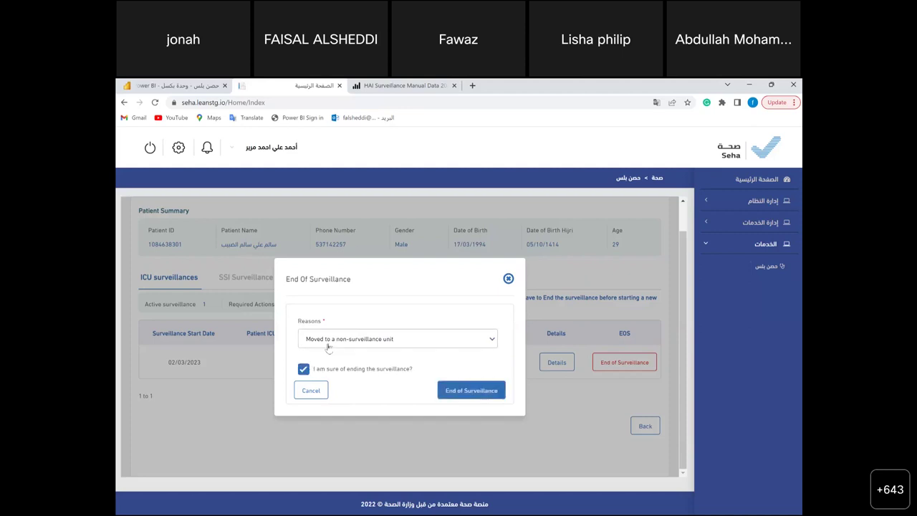
left_click(366, 339)
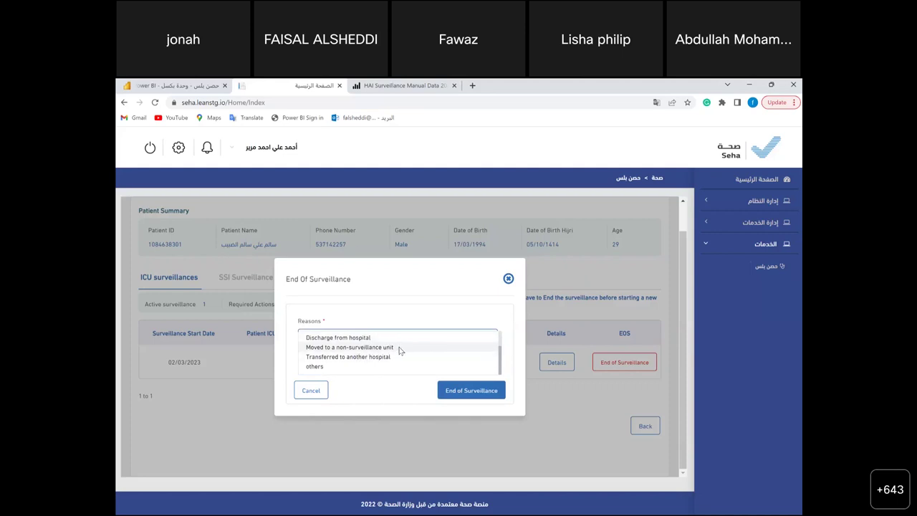
left_click(399, 348)
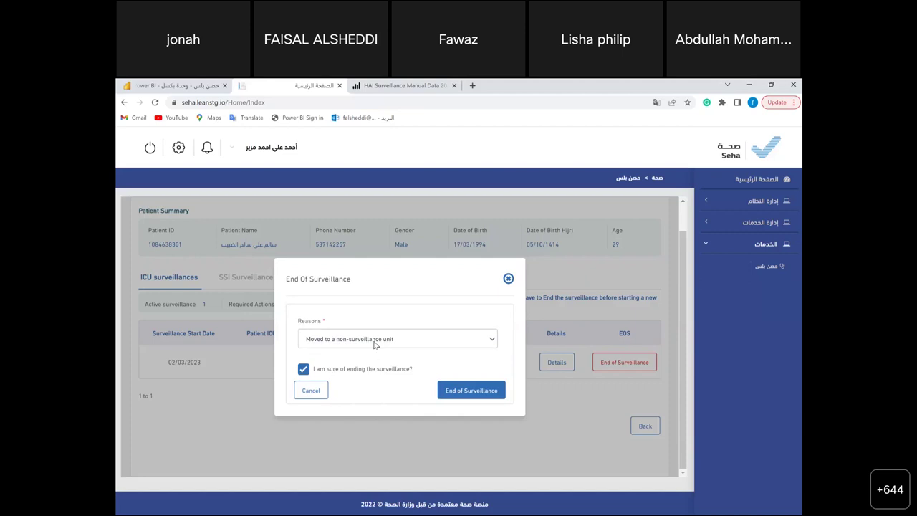
left_click(374, 344)
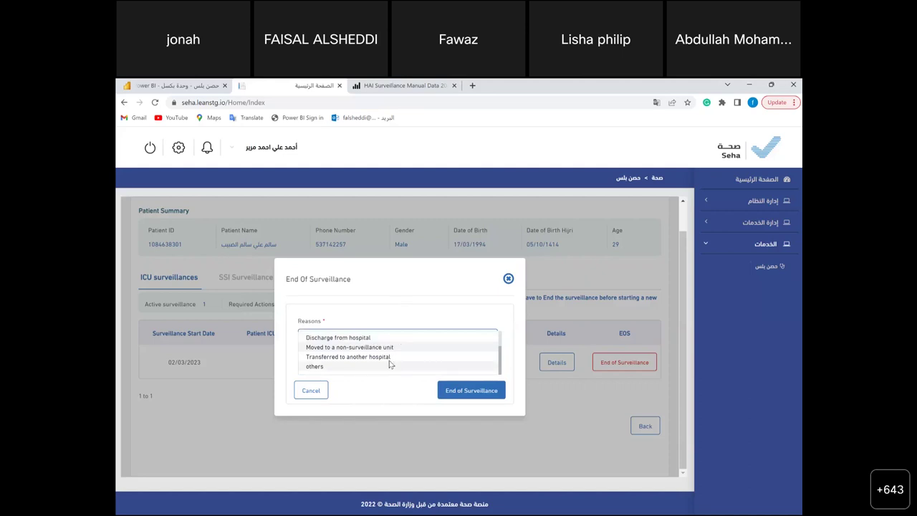
- End the ICU surveillance as Discharge from hospital with discharge date 2023-03-14
left_click(380, 338)
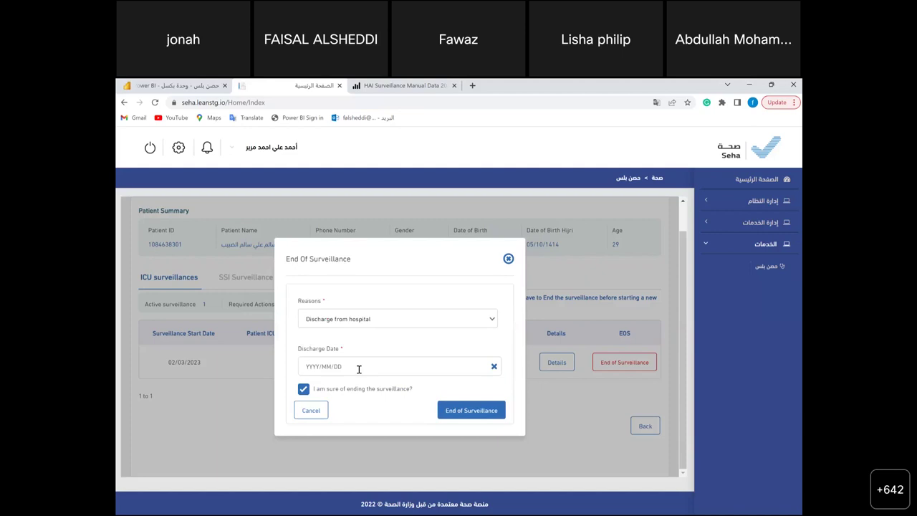
left_click(359, 367)
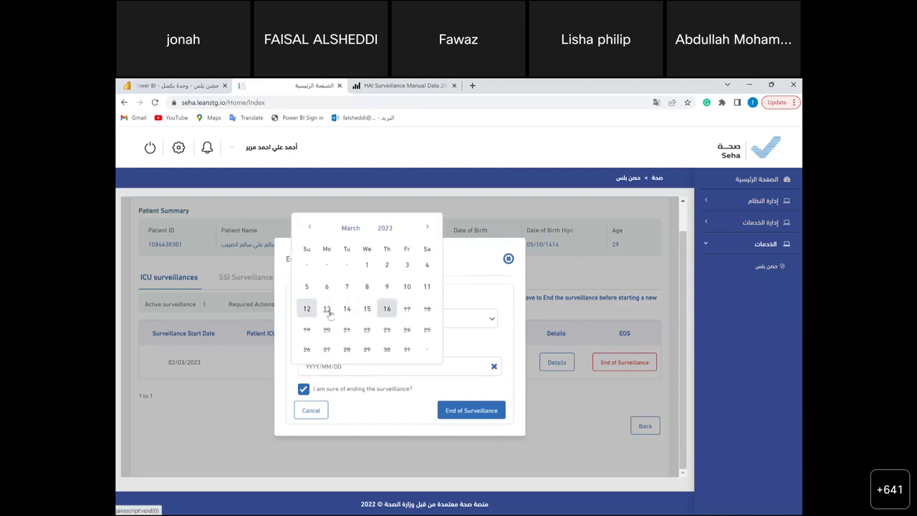
left_click(308, 309)
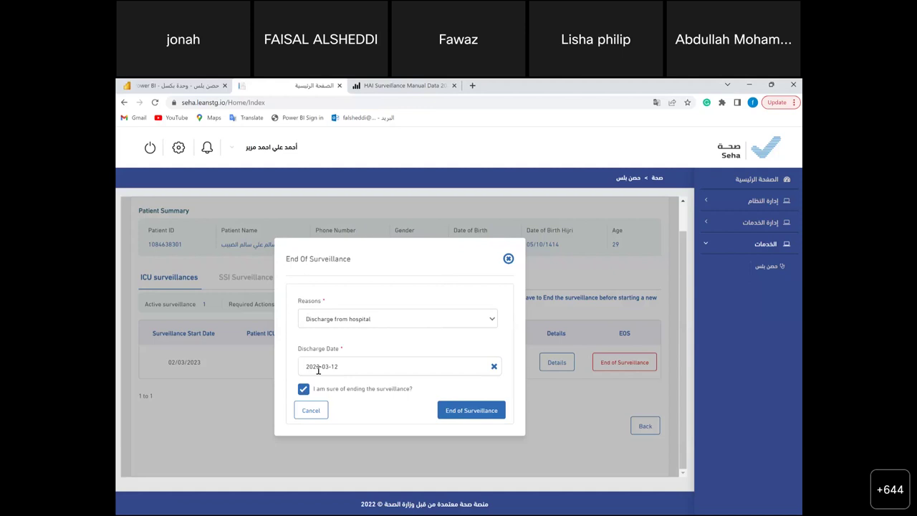
left_click(352, 320)
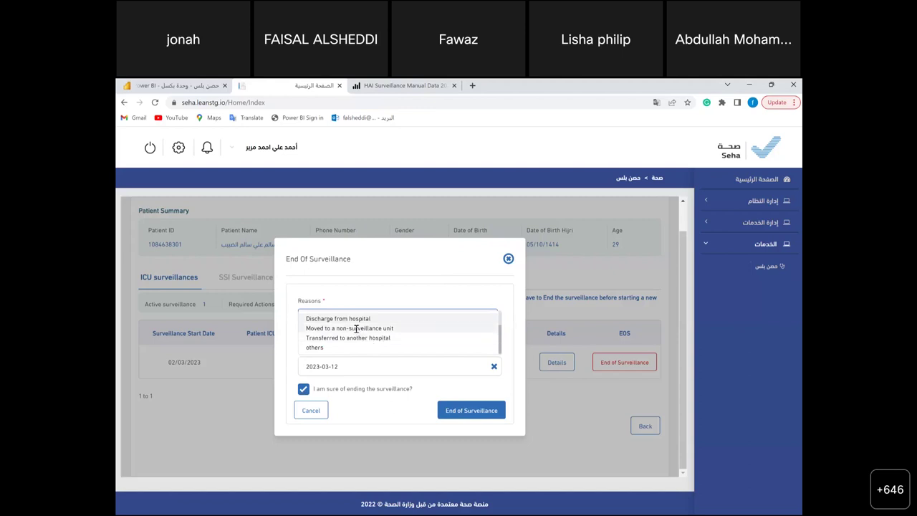
left_click(357, 329)
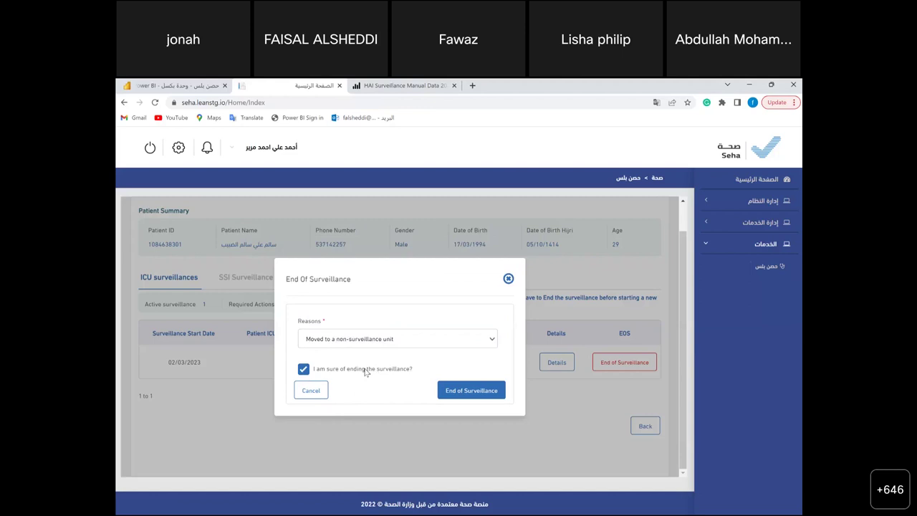
left_click(414, 344)
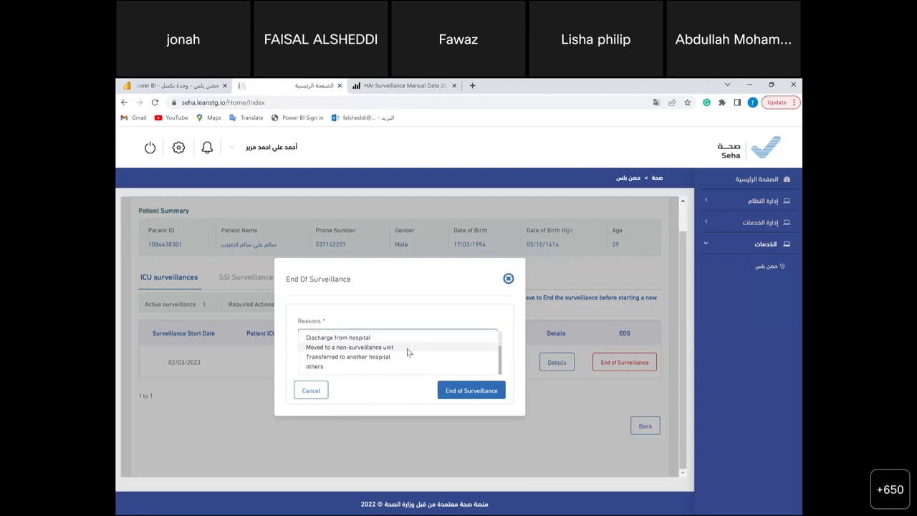
left_click(367, 338)
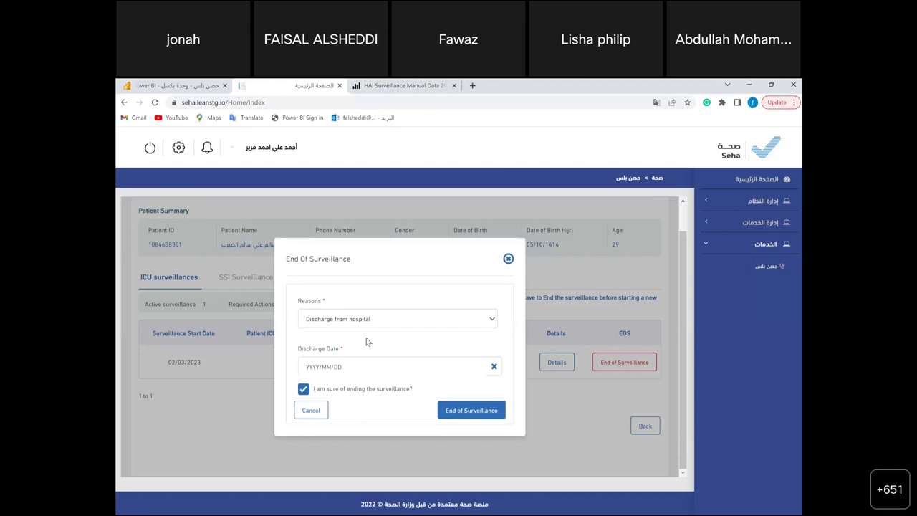
left_click(358, 367)
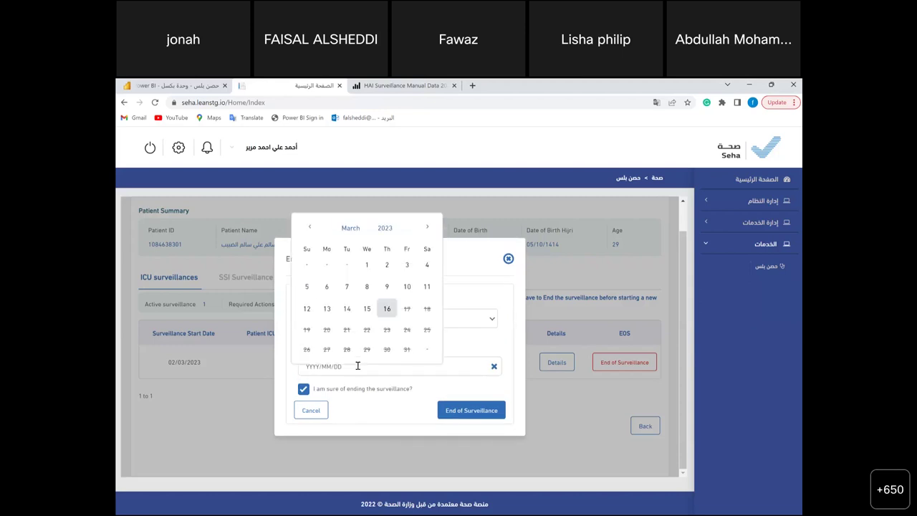
left_click(346, 308)
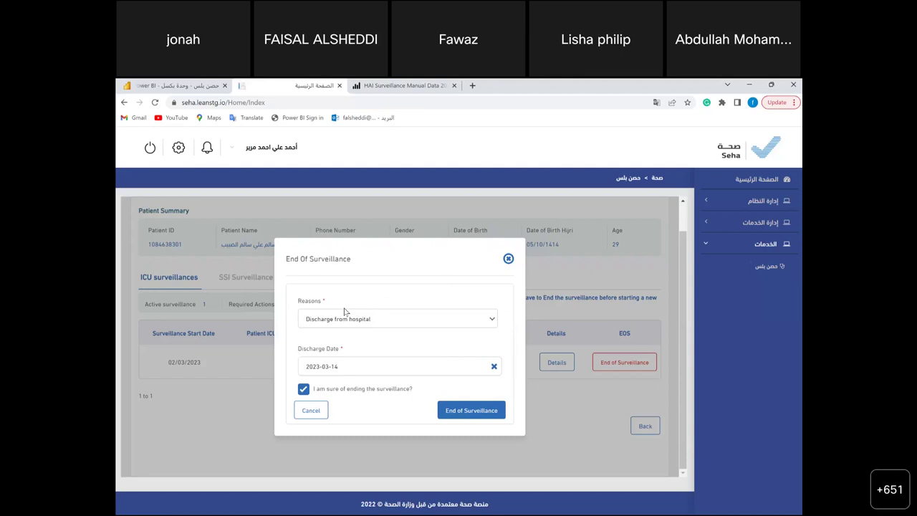
left_click(464, 410)
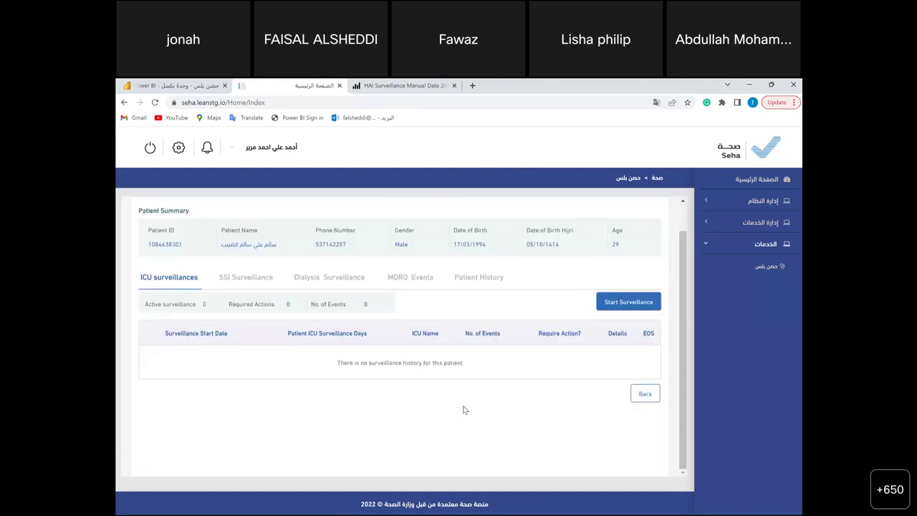
- Return to the patient list and start adding a new patient
left_click(645, 395)
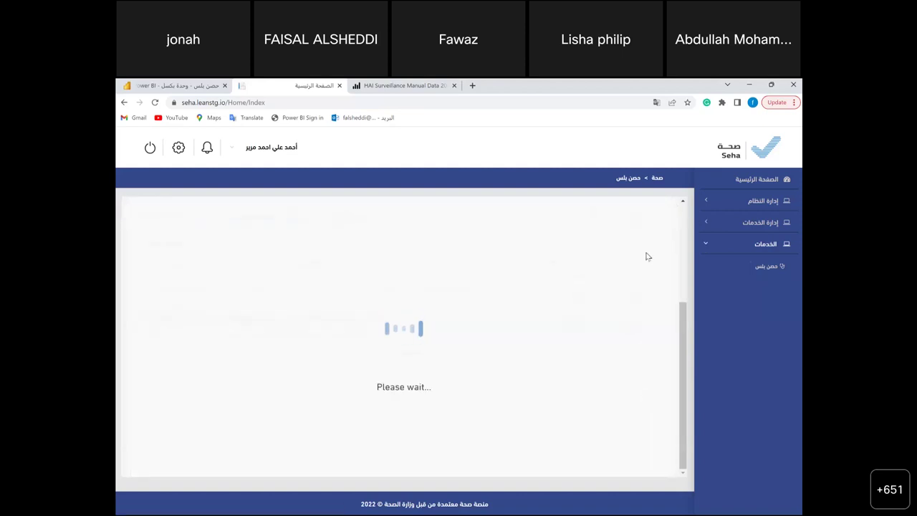
scroll(530, 399, "up", 5)
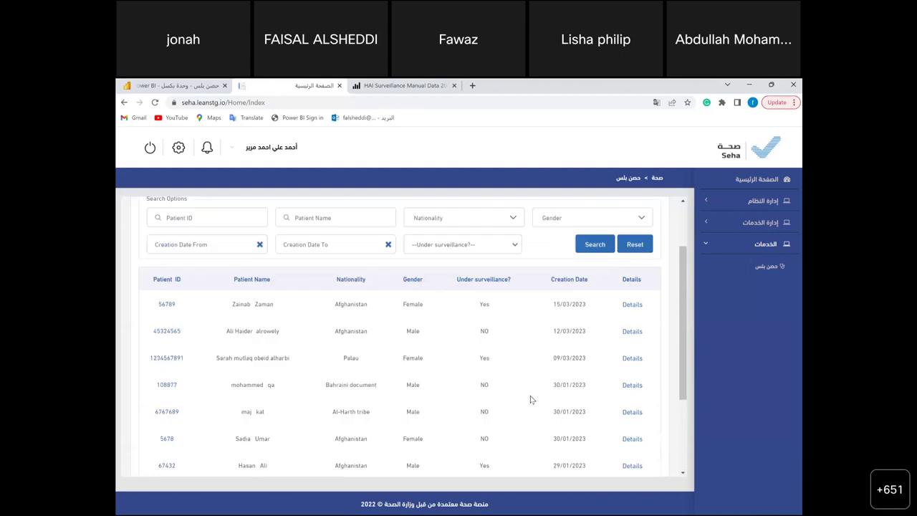
scroll(531, 399, "up", 1)
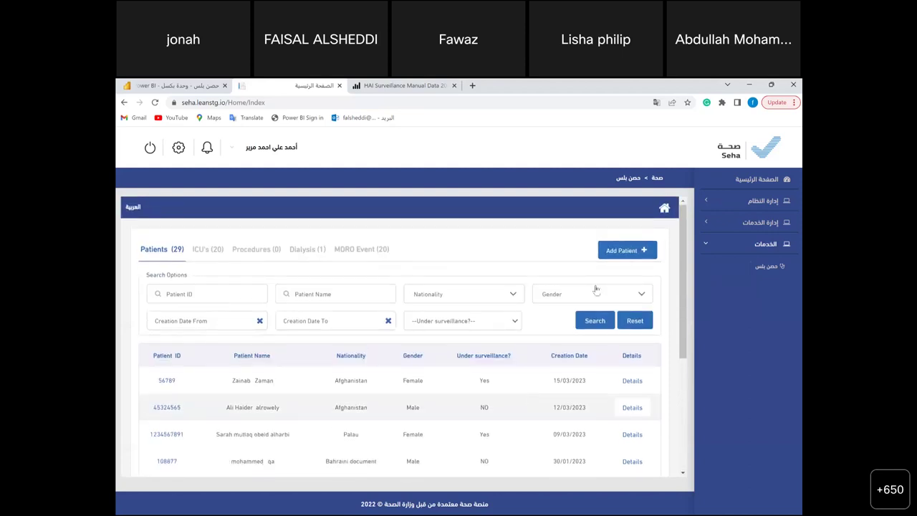
left_click(629, 255)
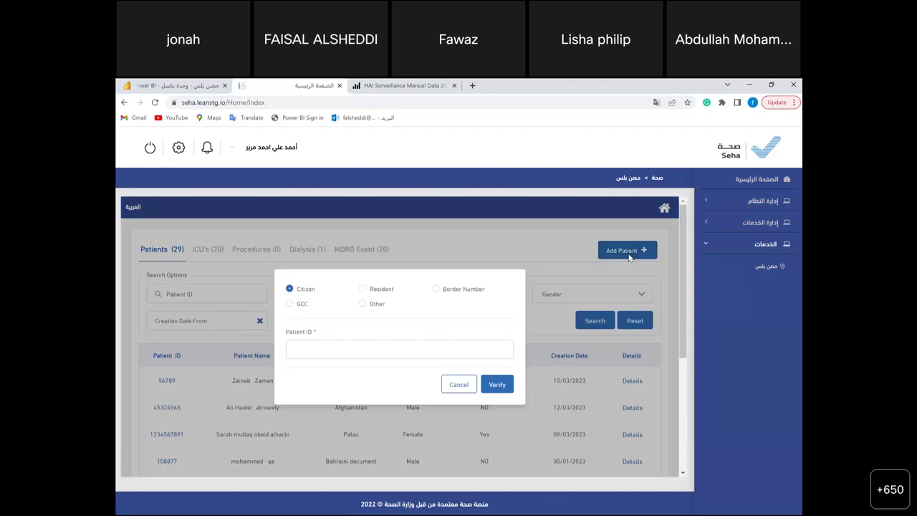
- Enter and verify the citizen patient ID, then open the existing patient's information page
left_click(350, 347)
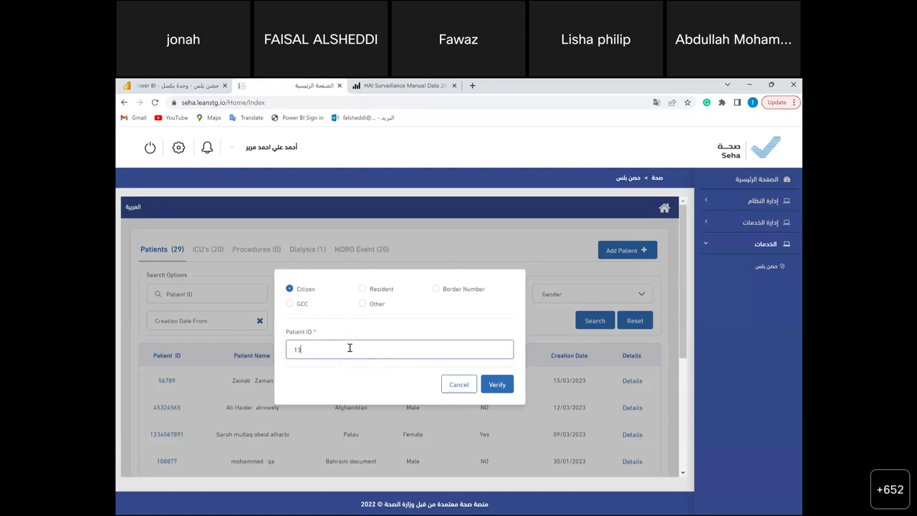
left_click(504, 391)
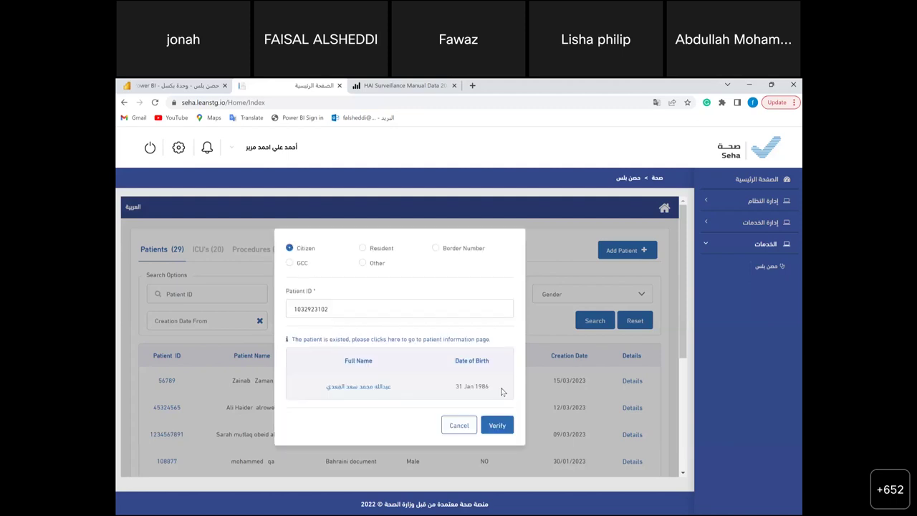
left_click(381, 389)
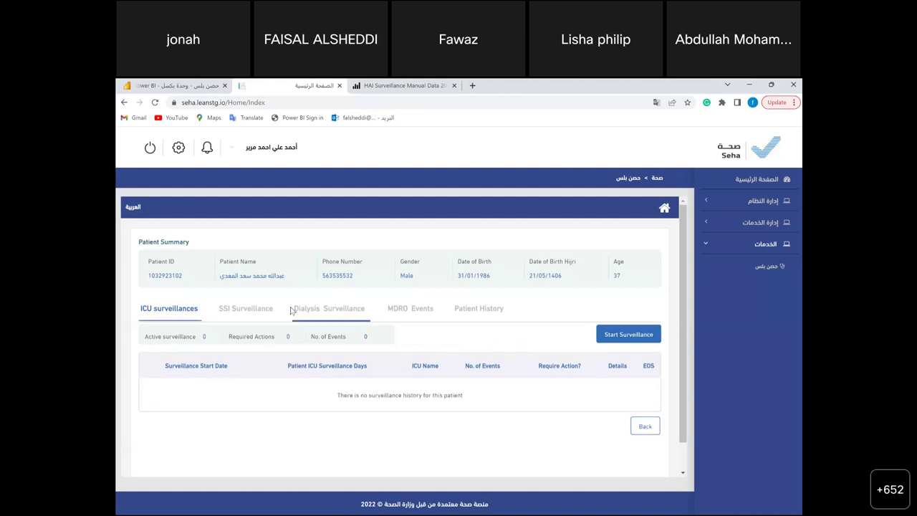
- Show the patient's SSI Surveillance records and launch a new surveillance wizard
left_click(263, 311)
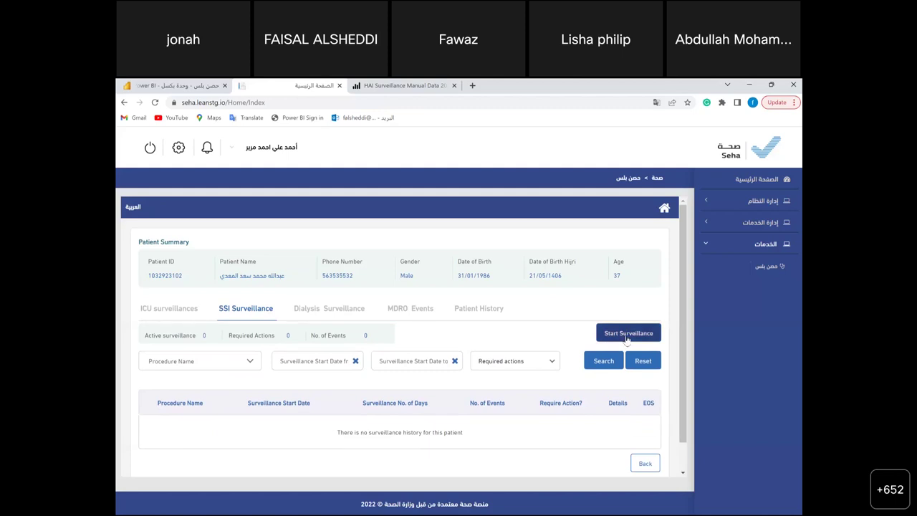
left_click(626, 337)
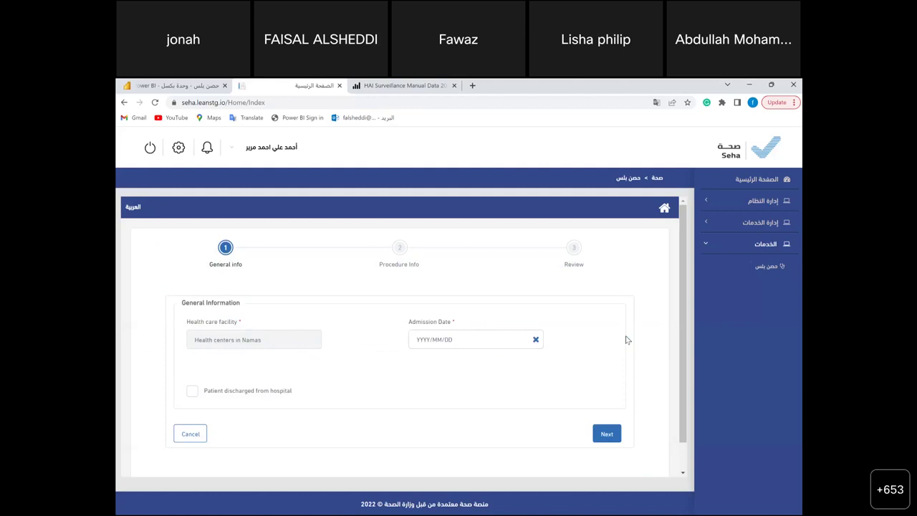
- Set the admission date to 2023/03/01 and leave 'Patient discharged from hospital' unchecked
left_click(455, 339)
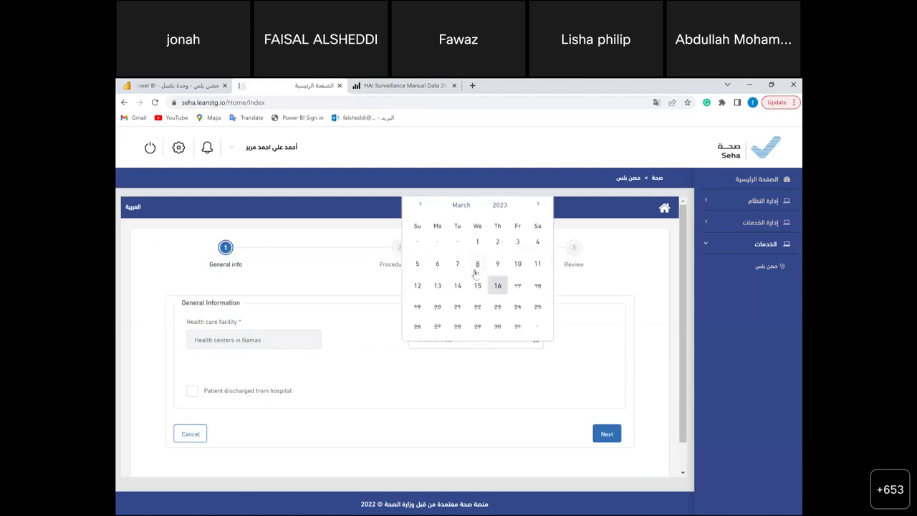
left_click(166, 347)
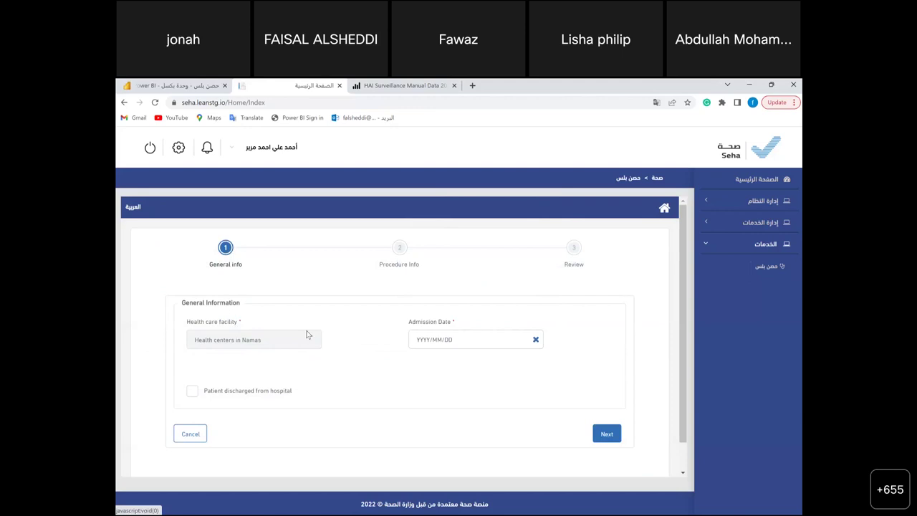
left_click(473, 335)
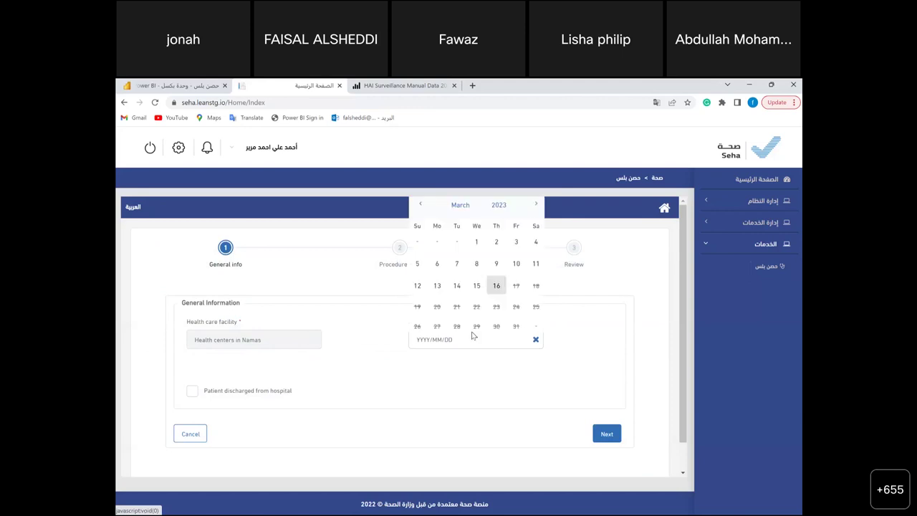
left_click(502, 250)
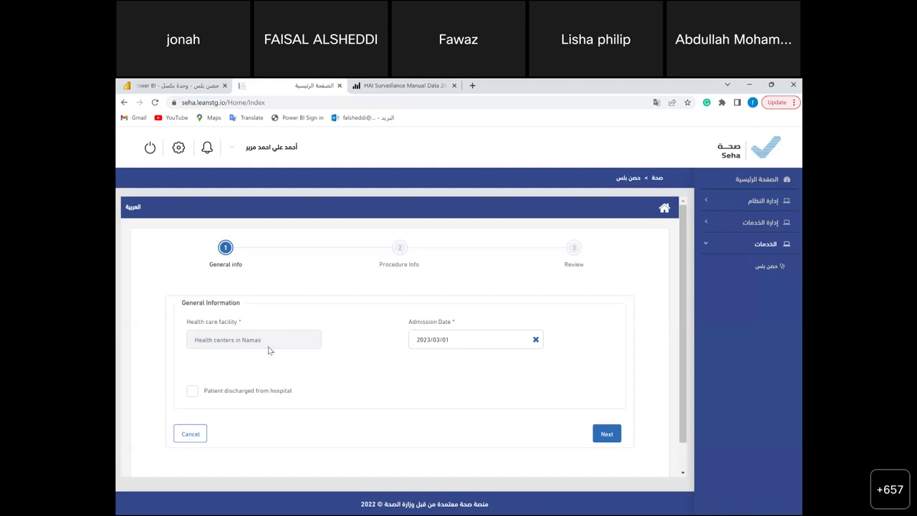
left_click(192, 392)
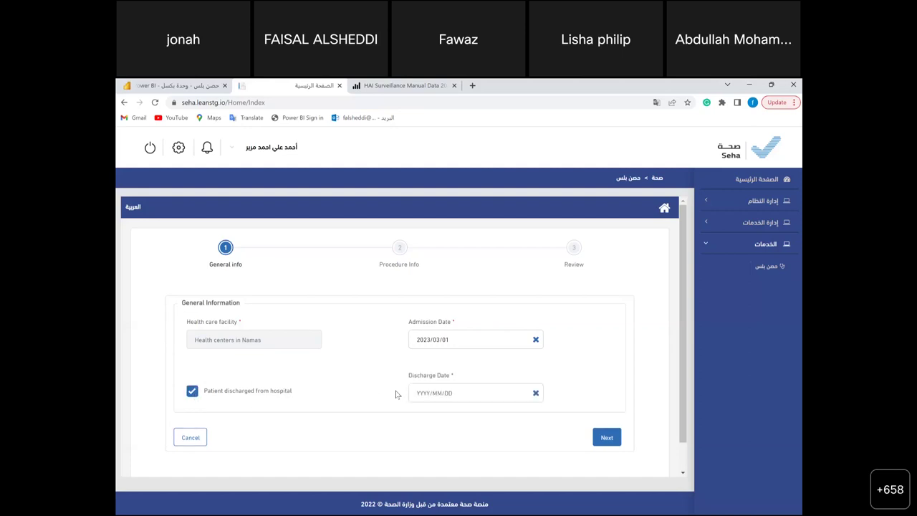
left_click(443, 392)
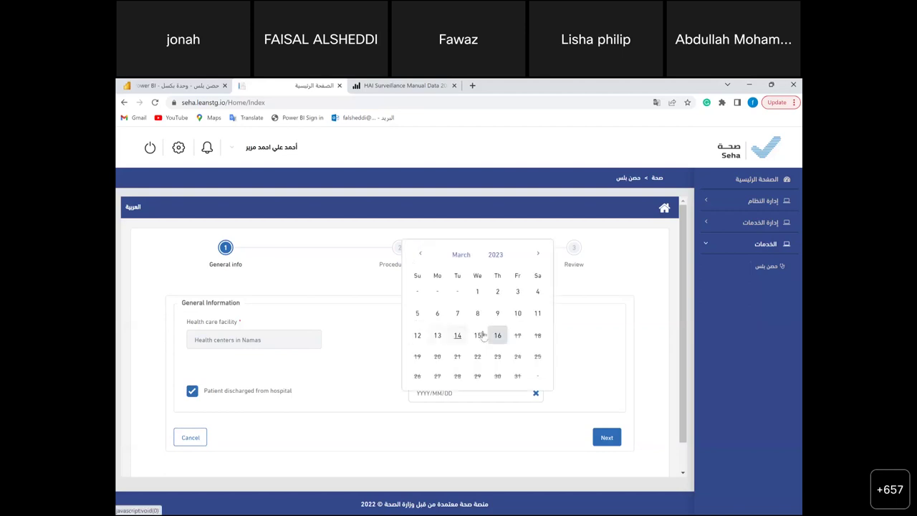
left_click(458, 337)
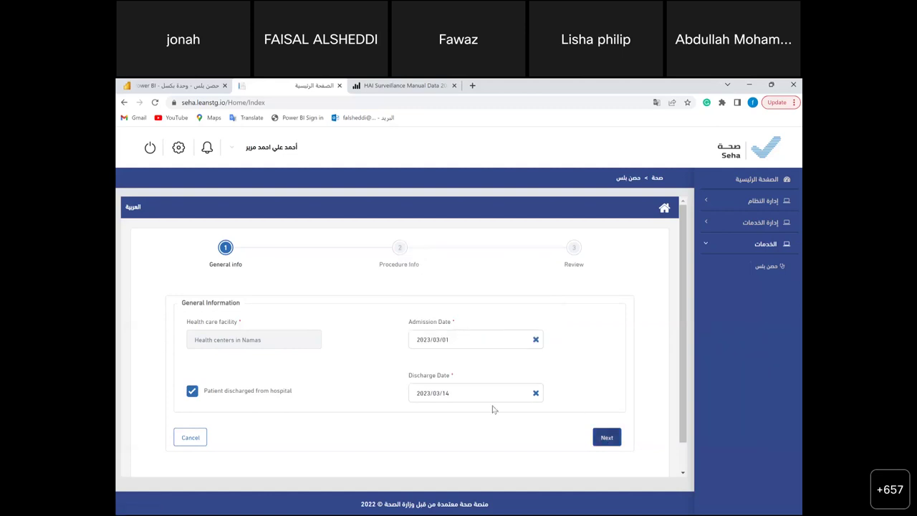
left_click(192, 391)
- Choose APPY- Appendix surgery as the procedure, dated 2023/03/04
left_click(617, 440)
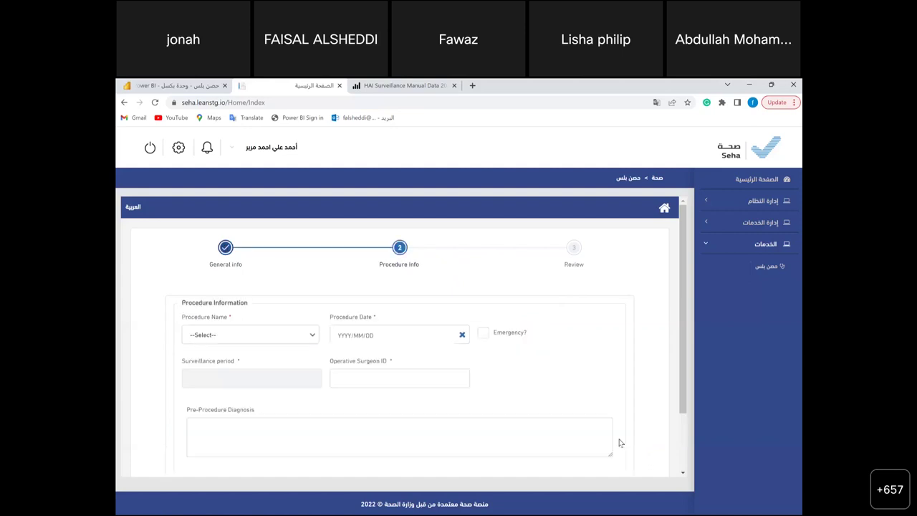
left_click(246, 335)
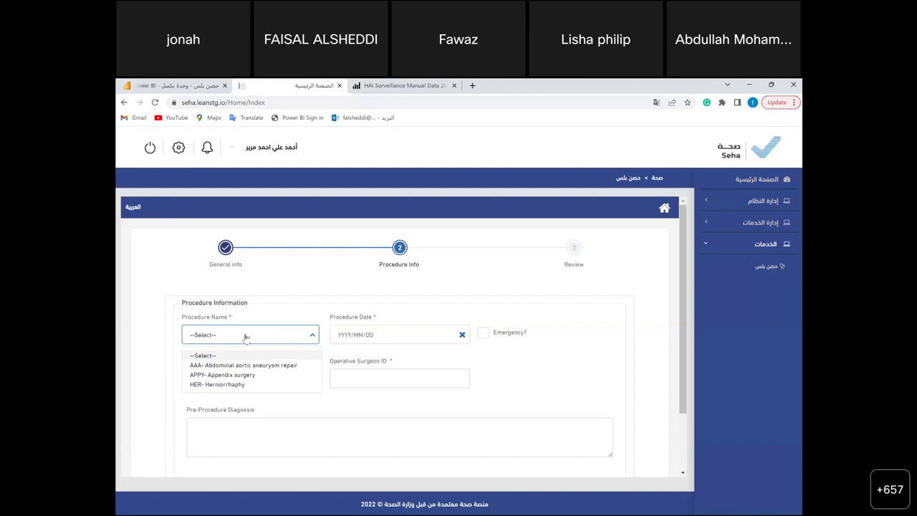
left_click(247, 375)
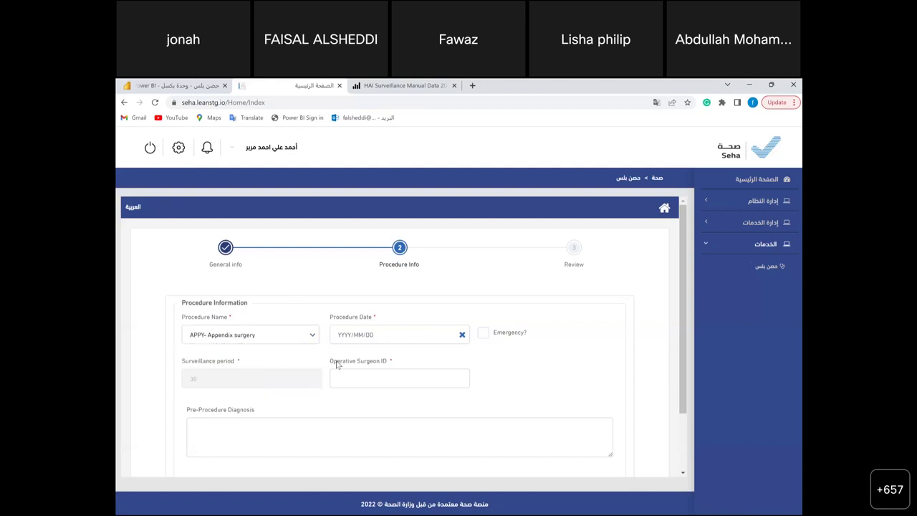
left_click(370, 336)
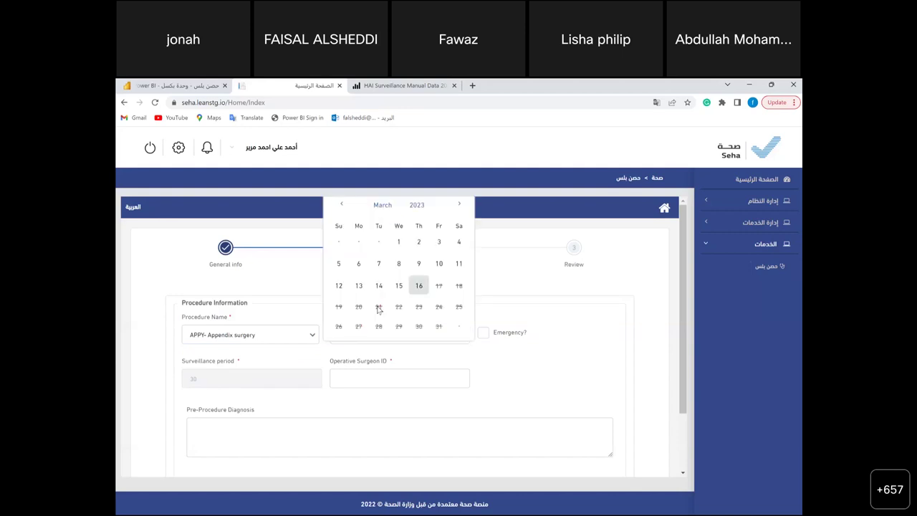
left_click(441, 242)
- Enter the operative surgeon's ID and continue to the review step
left_click(380, 379)
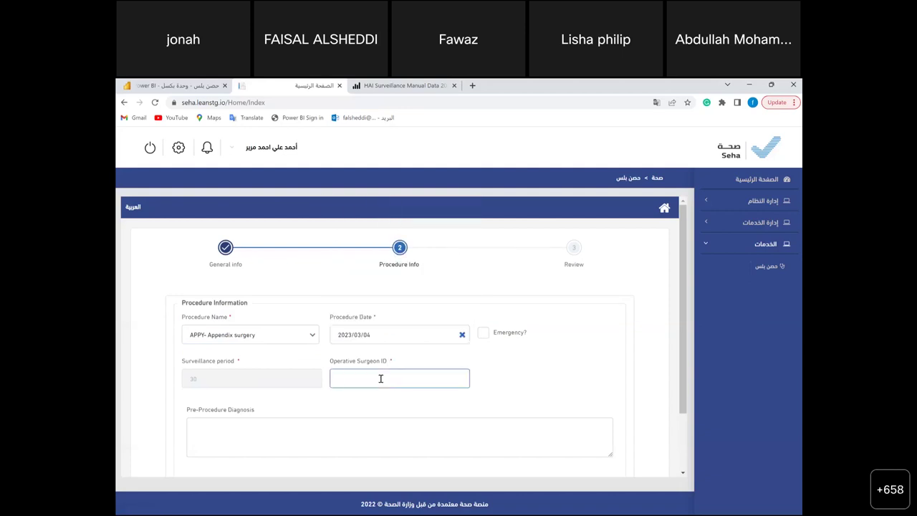
type("23232")
left_click(317, 432)
scroll(317, 432, "down", 2)
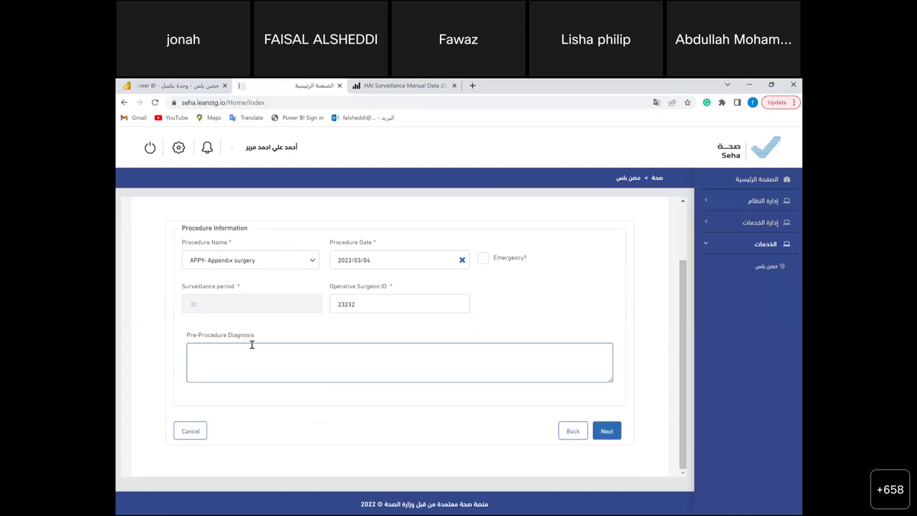
left_click(608, 430)
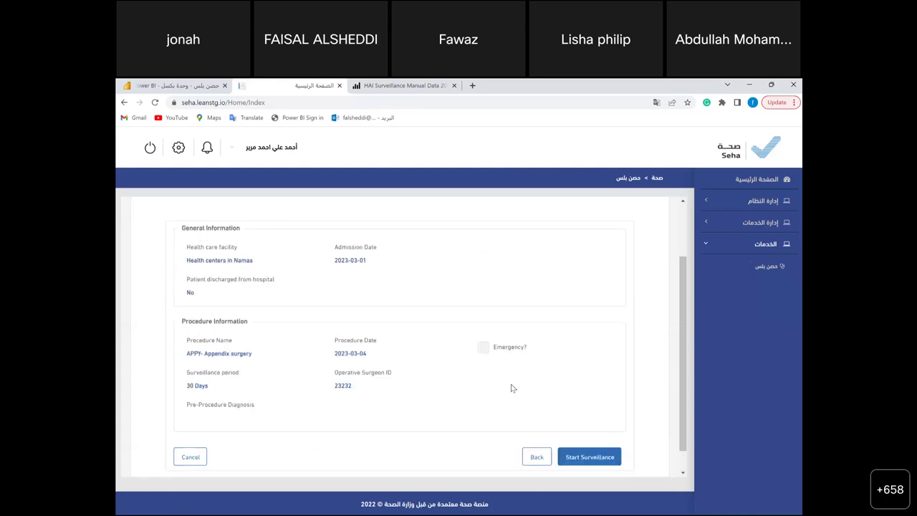
- Start the APPY- Appendix surgery surveillance from the review page and confirm with Ok
scroll(513, 388, "down", 1)
left_click(593, 432)
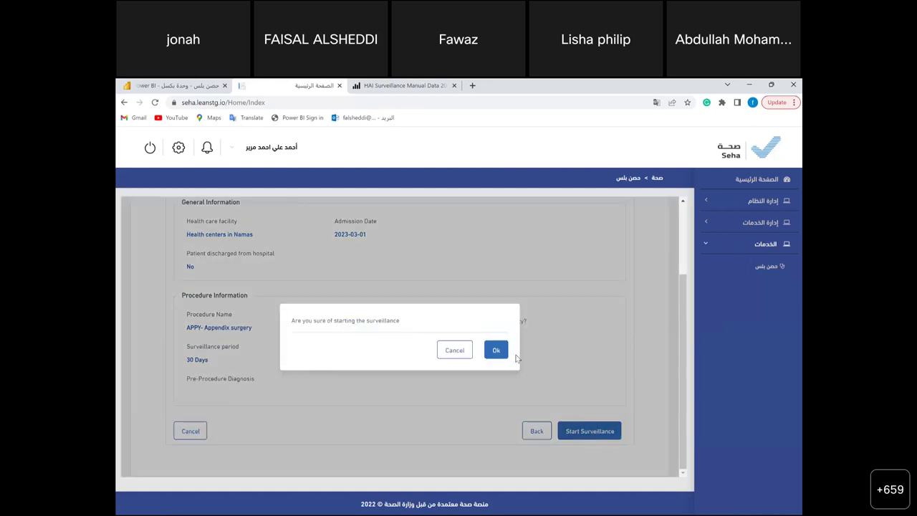
left_click(497, 352)
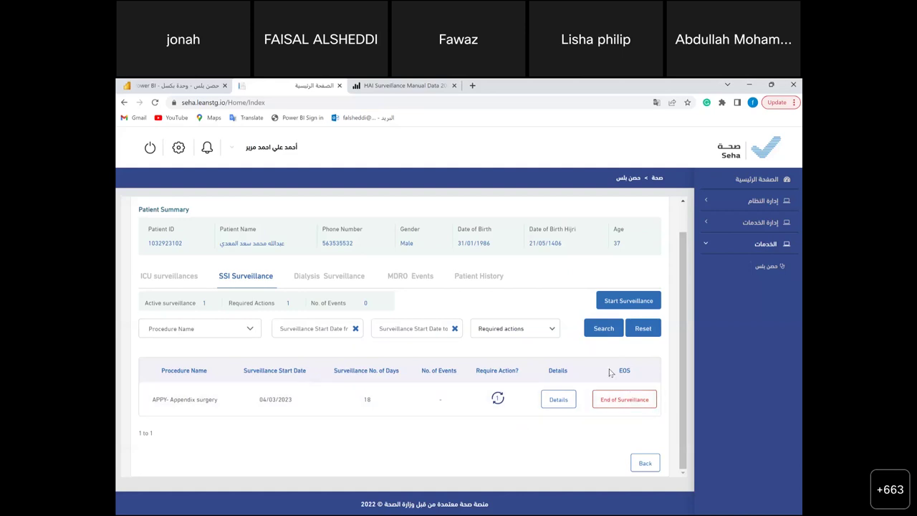
left_click(618, 400)
left_click(483, 339)
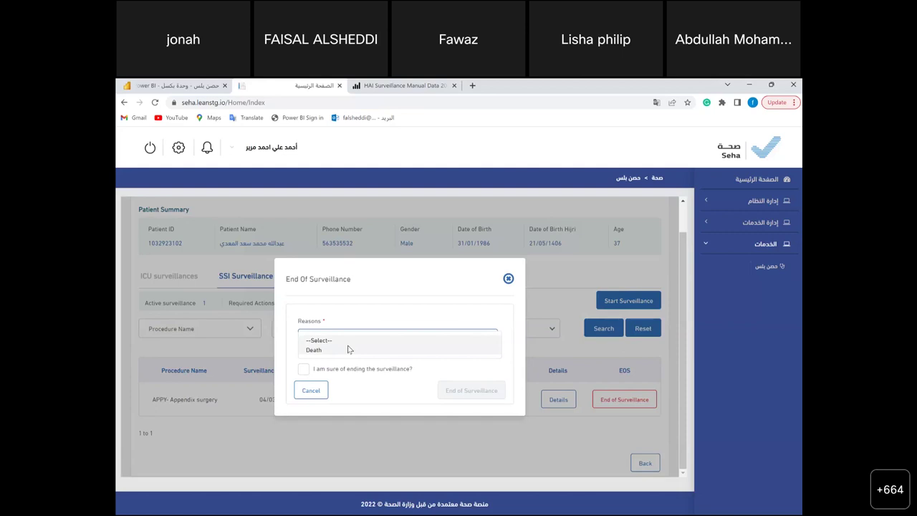
left_click(509, 279)
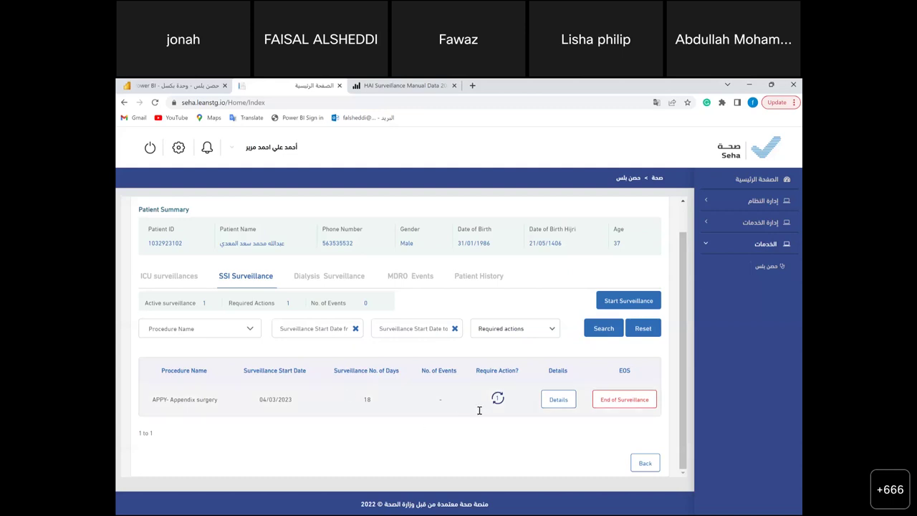
left_click(552, 406)
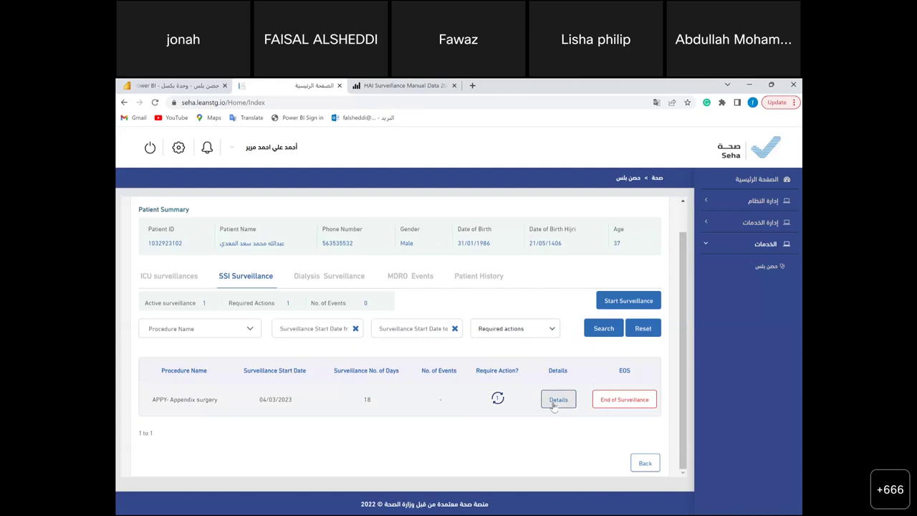
- Open the surveillance details' Events & Bundles tab and begin a new event
left_click(558, 400)
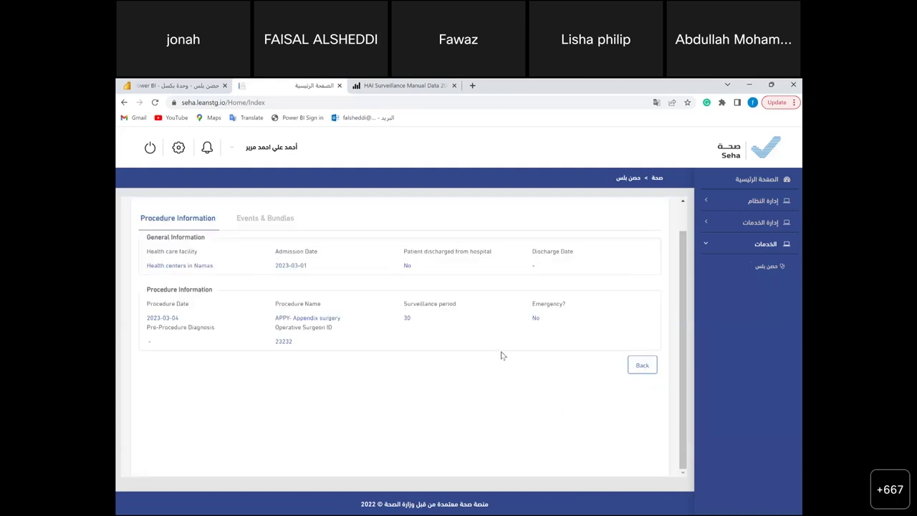
left_click(265, 217)
left_click(273, 224)
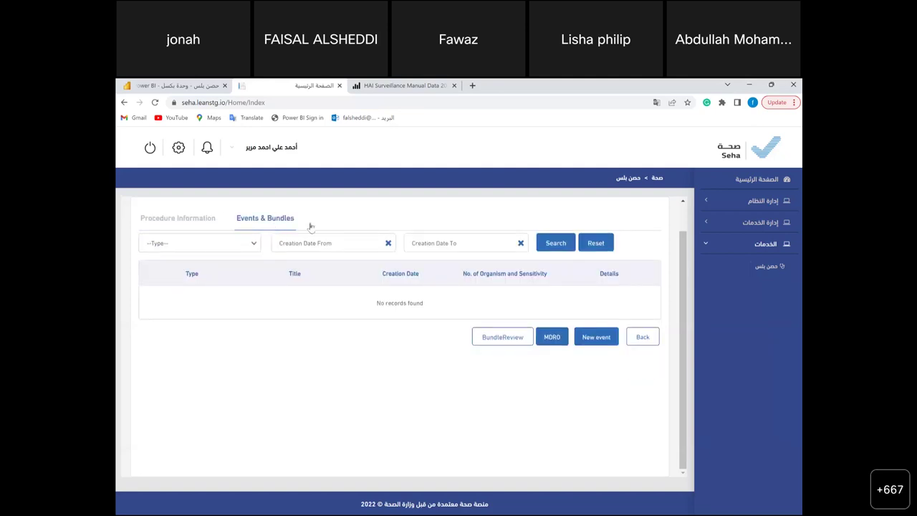
left_click(612, 341)
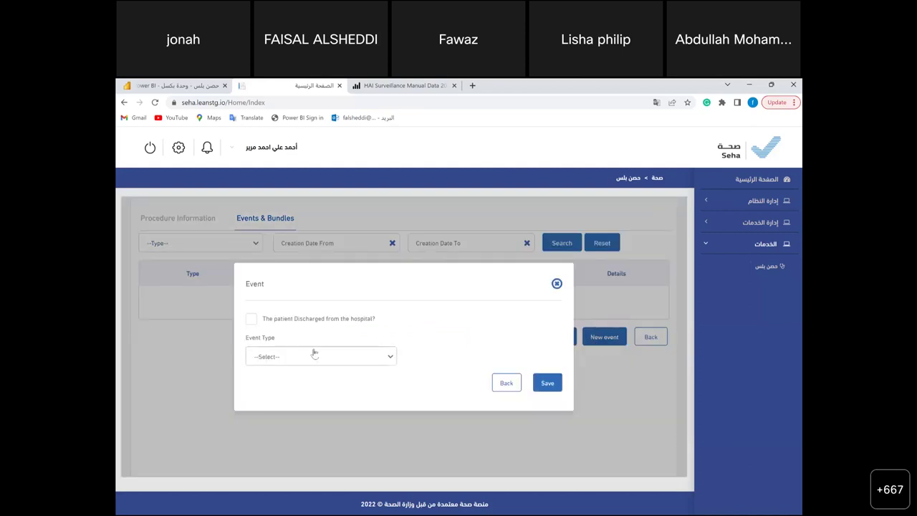
- Save a new event with event type SSI Event
left_click(314, 355)
left_click(310, 378)
left_click(549, 383)
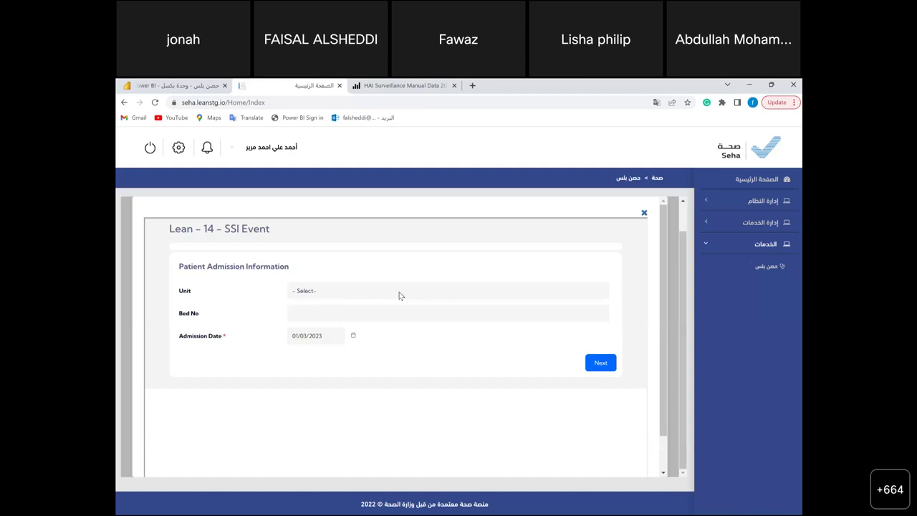
- Set the hospital unit to Medical Surgical and continue to event information
left_click(400, 296)
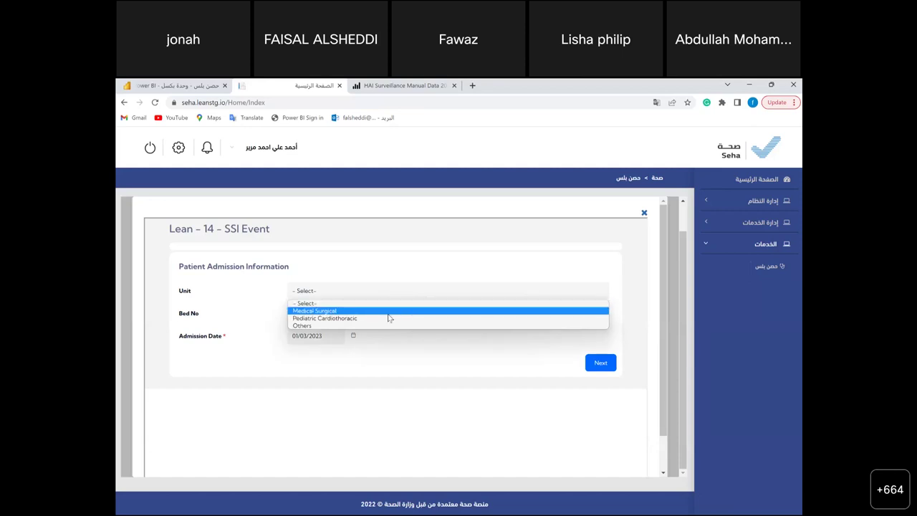
left_click(389, 312)
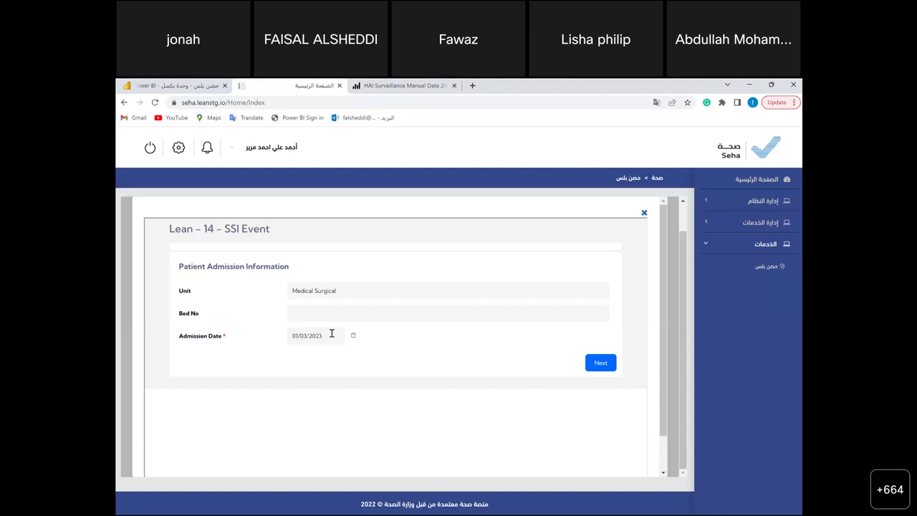
left_click(597, 363)
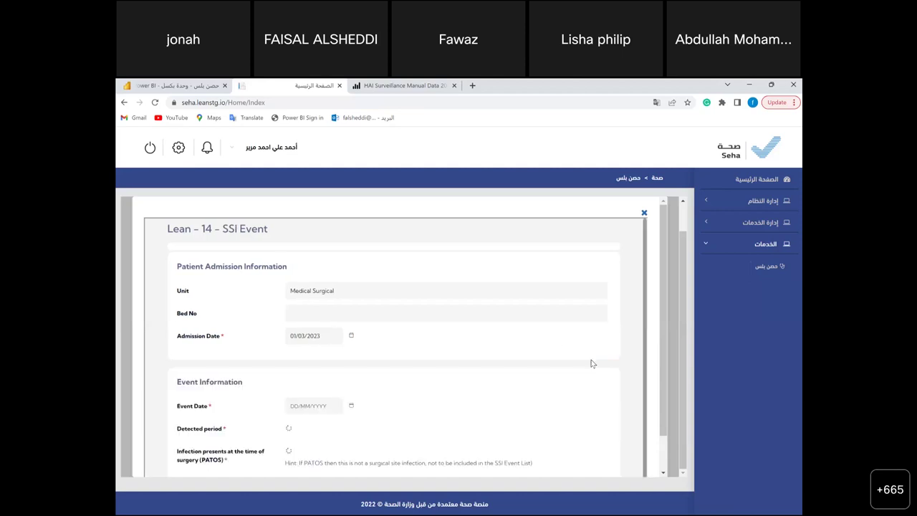
- Set detected period to P (Post discharge surveillance) and PATOS to Yes
scroll(464, 397, "down", 1)
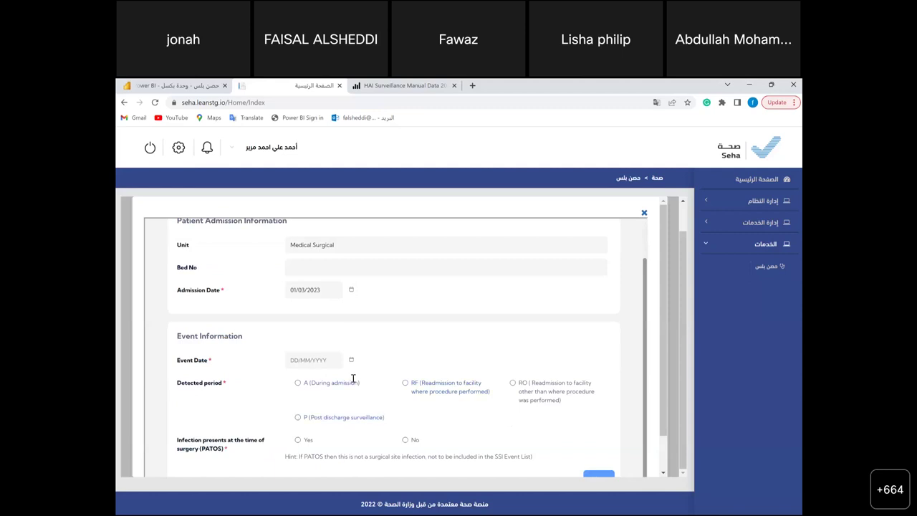
left_click(298, 385)
left_click(521, 387)
left_click(299, 418)
left_click(298, 442)
left_click_drag(662, 393, 664, 422)
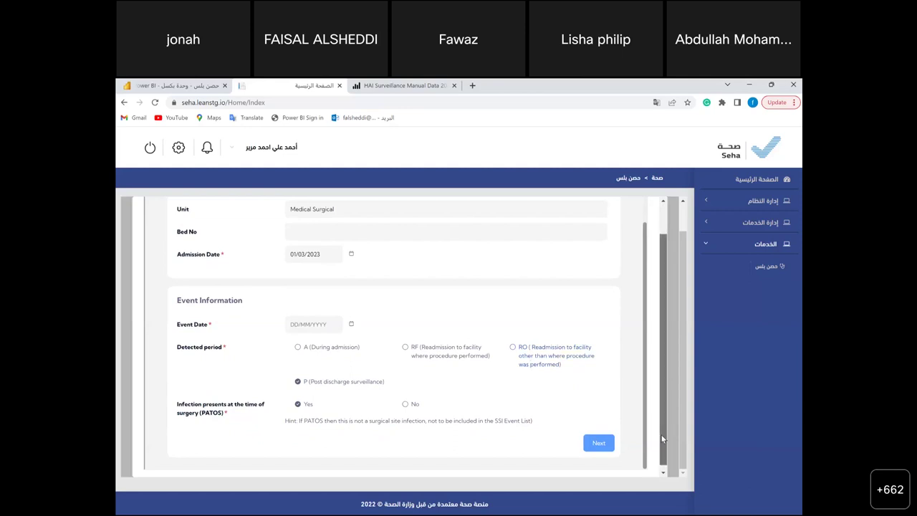
left_click_drag(662, 435, 661, 446)
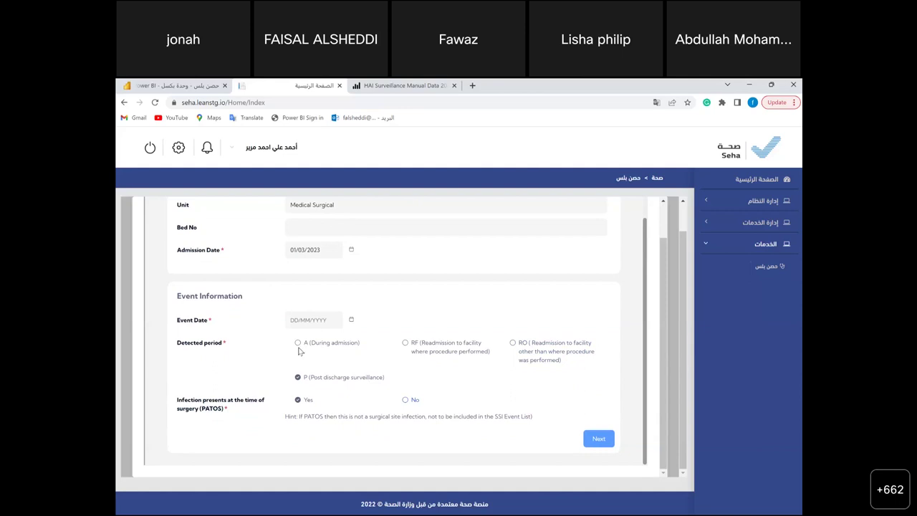
- Set the event date to 14/03/2023 and continue to the criteria checklist
left_click(308, 319)
left_click(352, 320)
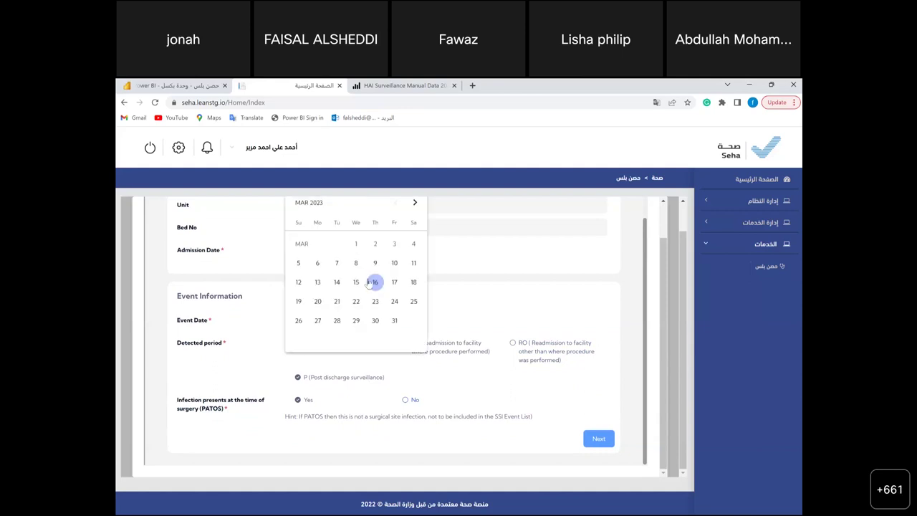
left_click(337, 284)
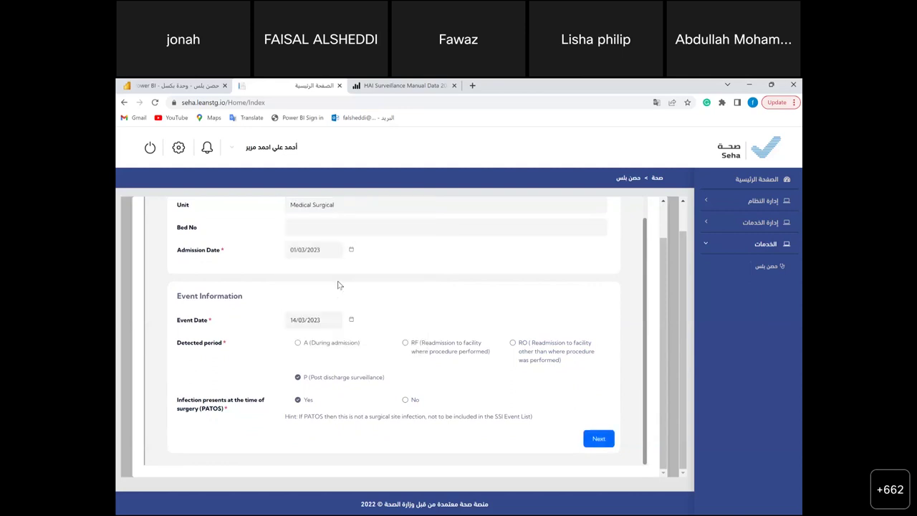
left_click(595, 439)
scroll(595, 444, "down", 3)
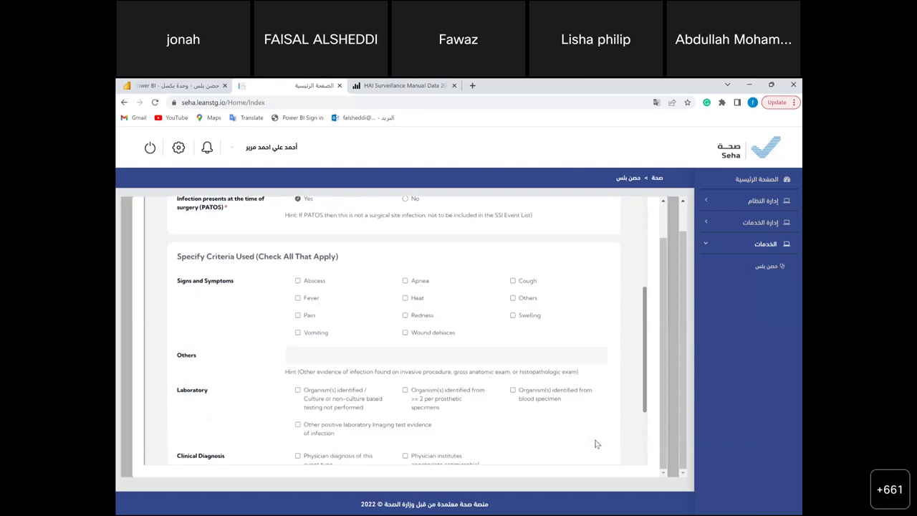
- Mark Fever, organisms from ≥2 prosthetic specimens, and category Deep Incisional Secondary (DIS)
left_click(298, 299)
scroll(314, 367, "down", 1)
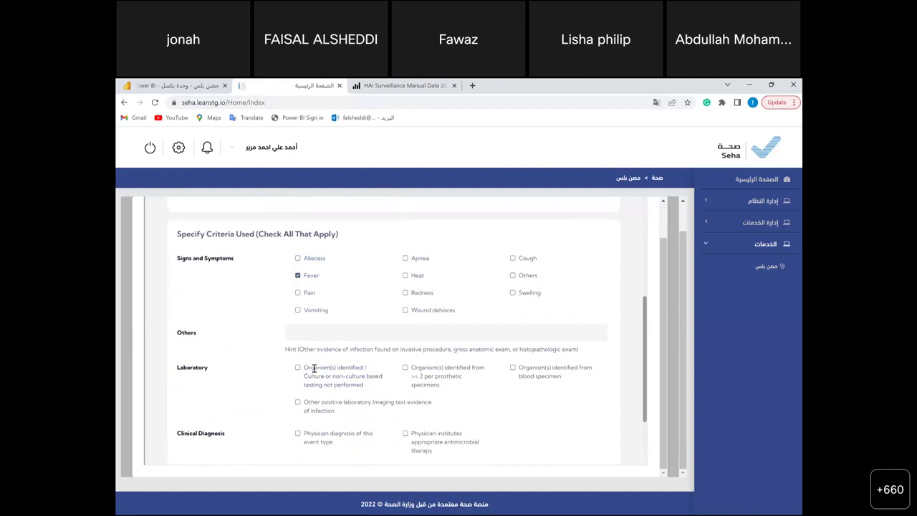
scroll(317, 389, "down", 2)
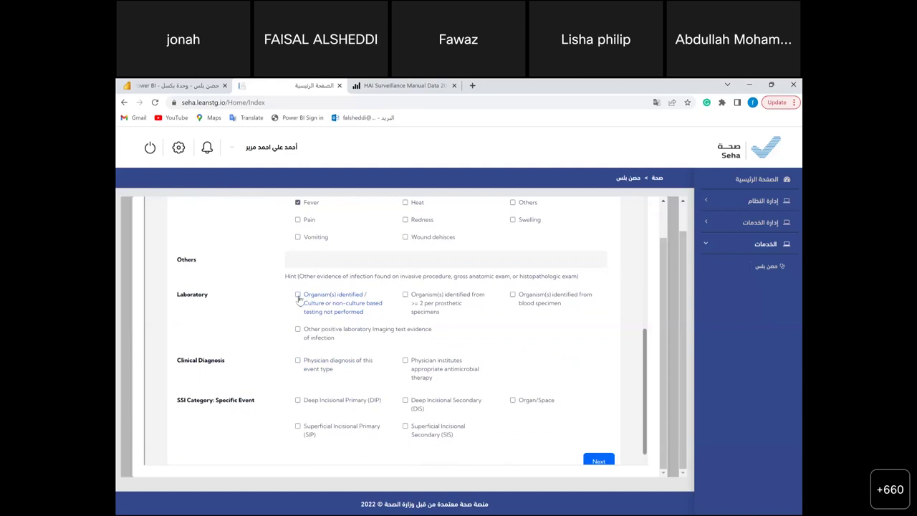
left_click(430, 301)
scroll(431, 301, "down", 1)
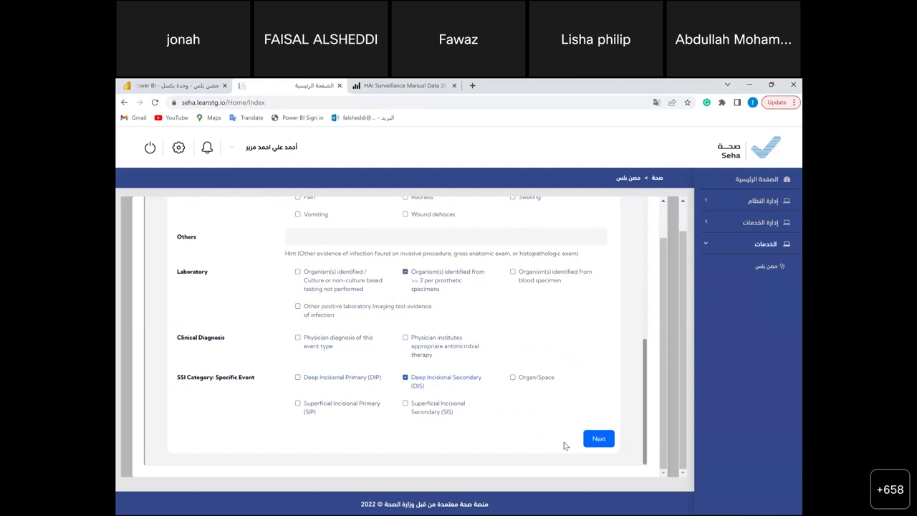
left_click(595, 438)
- Answer No to every BSI post-procedure question, including MDRO and Covid-19, and finish the form
left_click(423, 392)
scroll(424, 392, "down", 3)
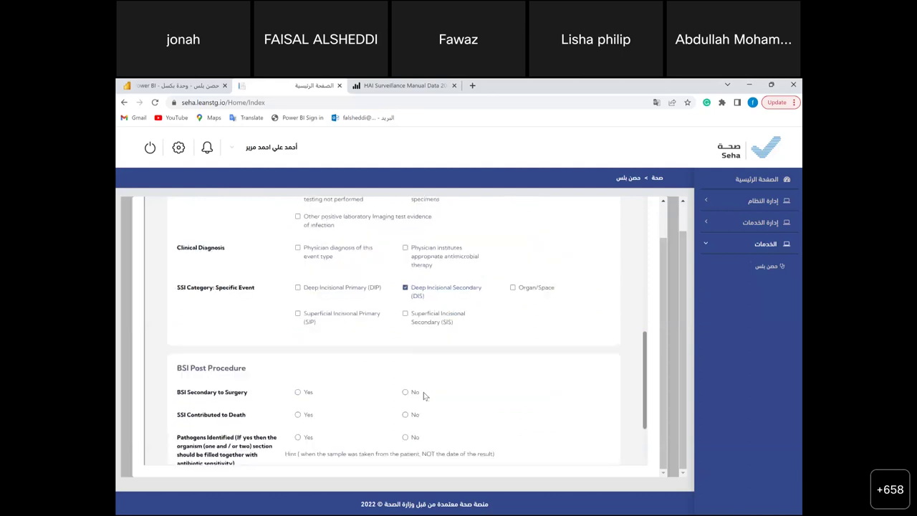
left_click(297, 309)
left_click(305, 334)
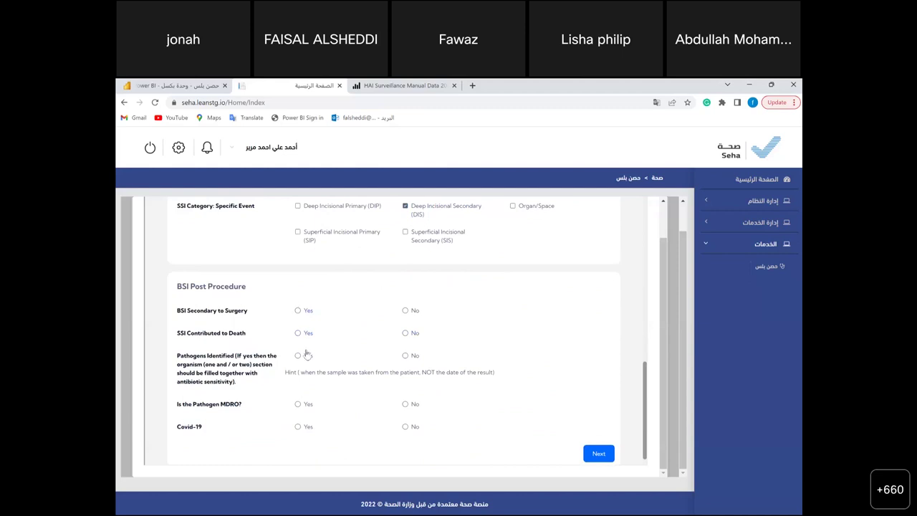
left_click(404, 311)
left_click(405, 333)
left_click(406, 357)
left_click(406, 405)
left_click(406, 428)
left_click(592, 453)
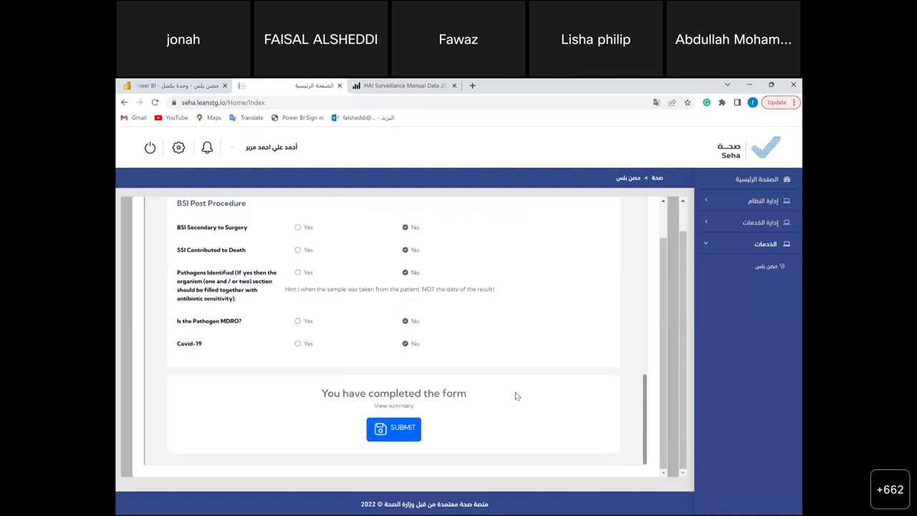
- Submit the completed SSI Event form so it shows 'Saved Successfully'
left_click(384, 433)
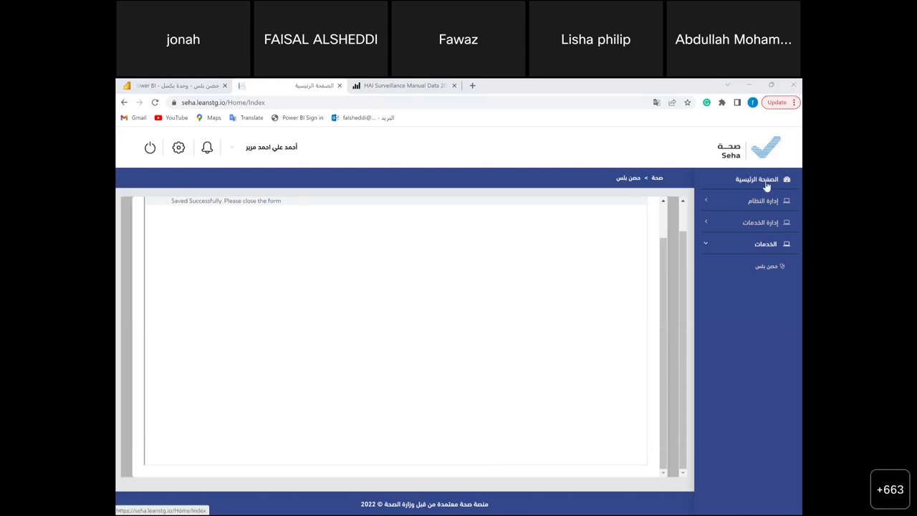
- Return to the home patient list and switch the portal language to Arabic and back to English
left_click(767, 269)
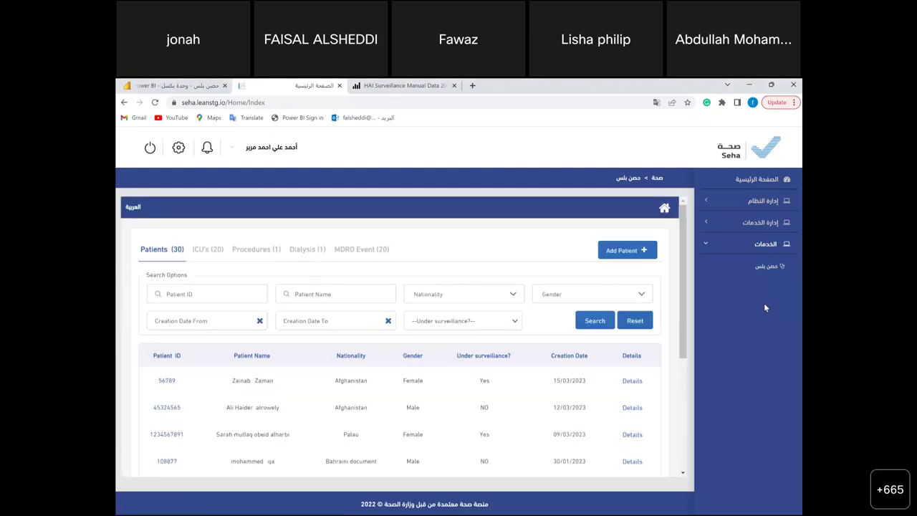
left_click(135, 208)
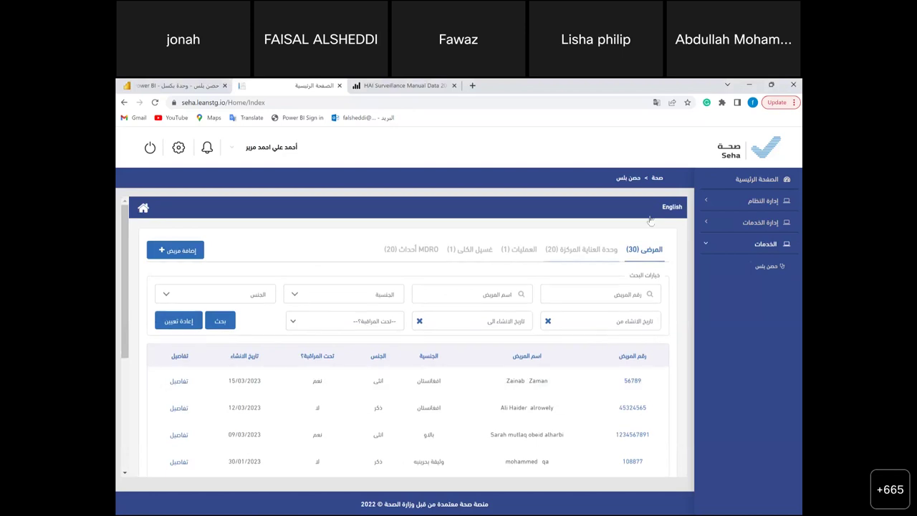
left_click(673, 208)
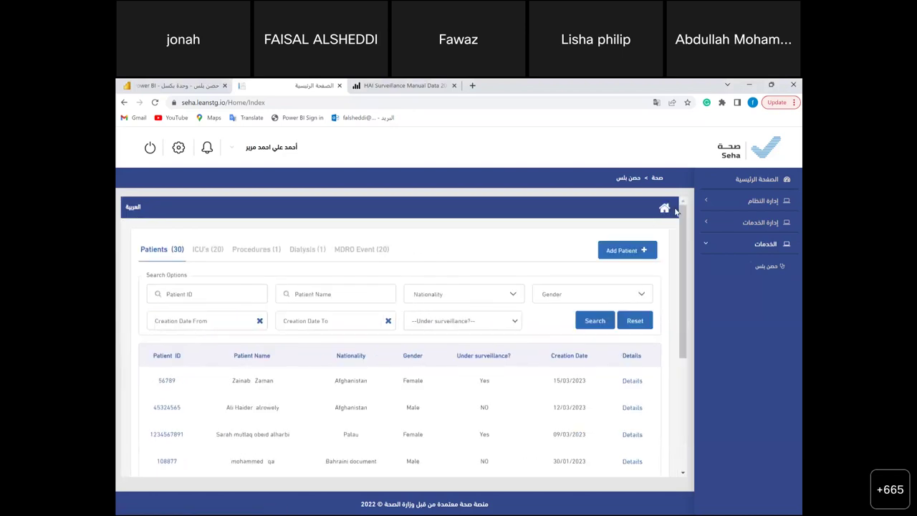
- Start and cancel Add Patient, then reopen the حصن بلس service from the sidebar
left_click(636, 254)
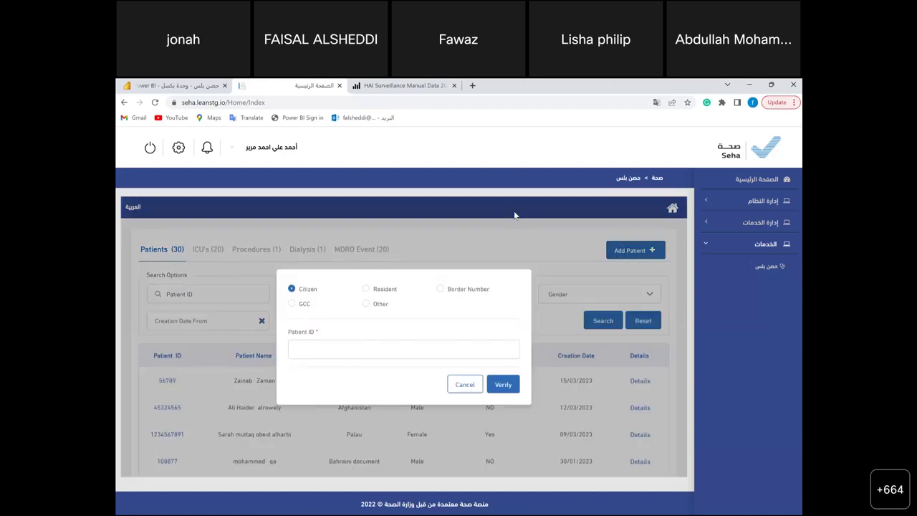
left_click(457, 387)
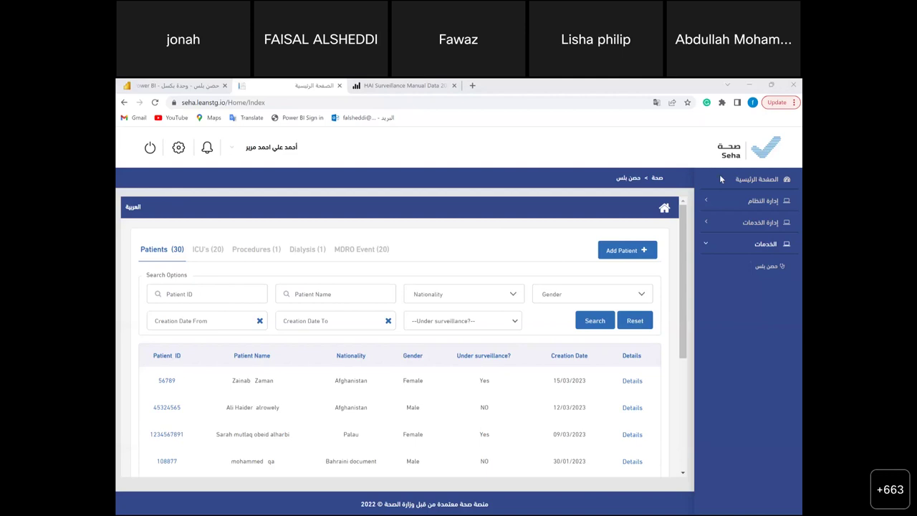
left_click(763, 268)
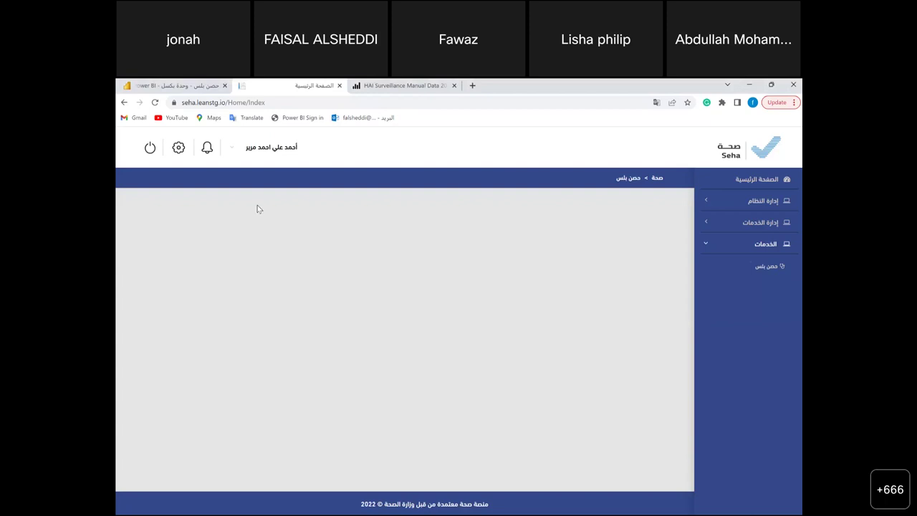
- Enter the citizen's patient ID in Add Patient and verify it, showing the patient already exists
left_click(233, 148)
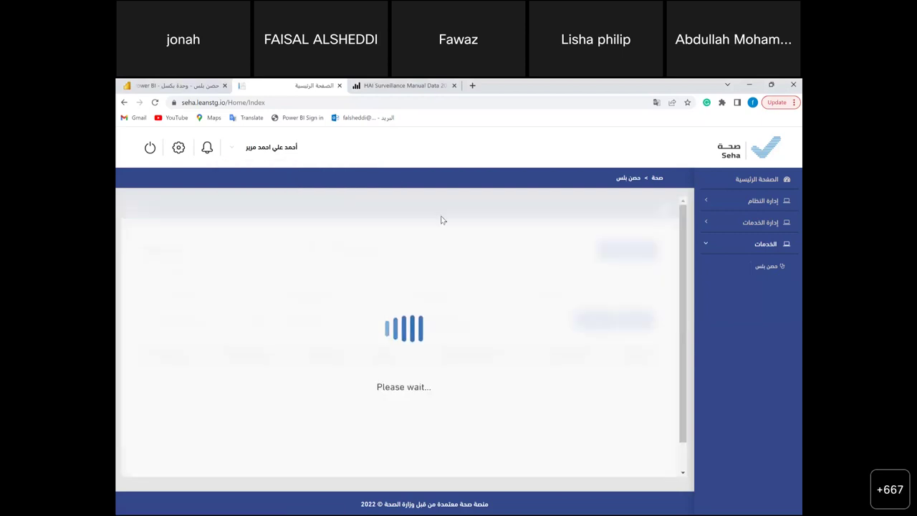
left_click(620, 252)
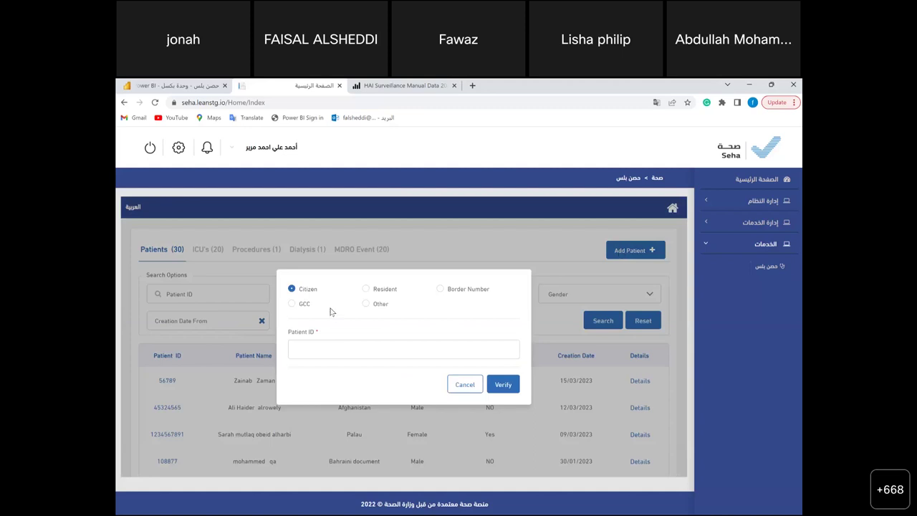
left_click(313, 349)
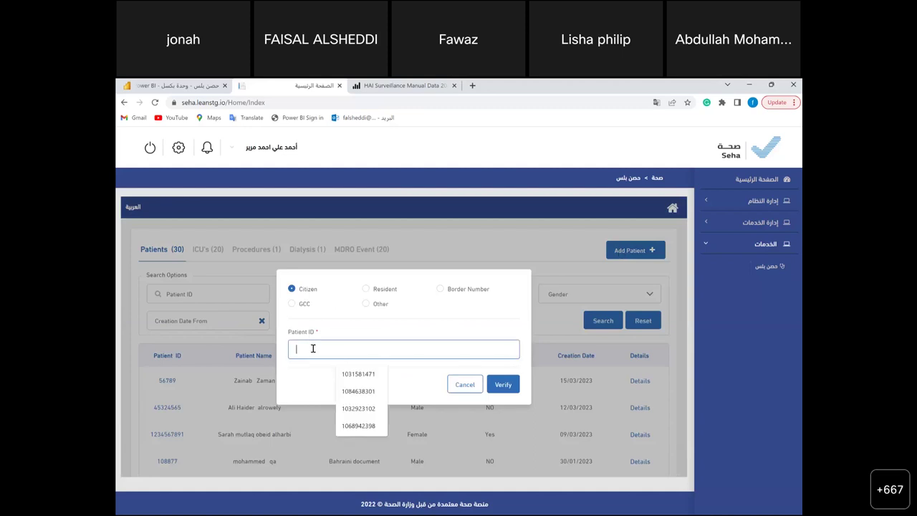
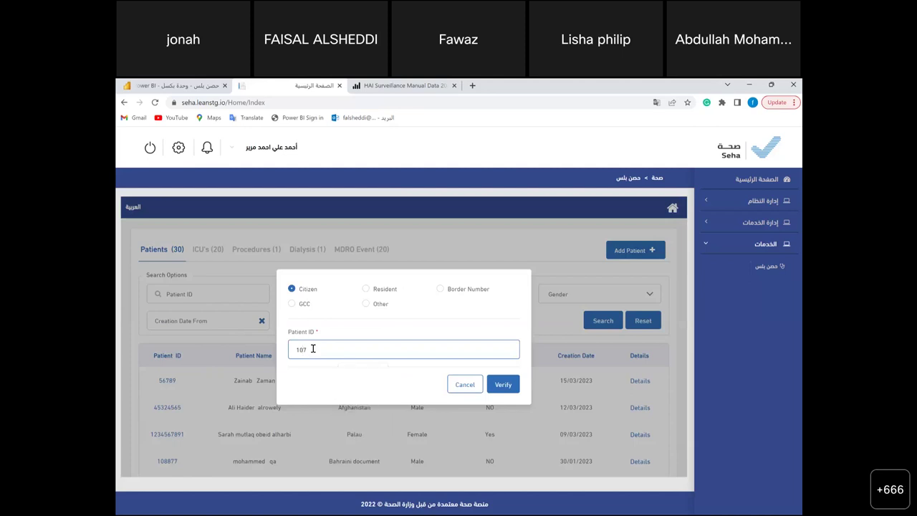
left_click(503, 388)
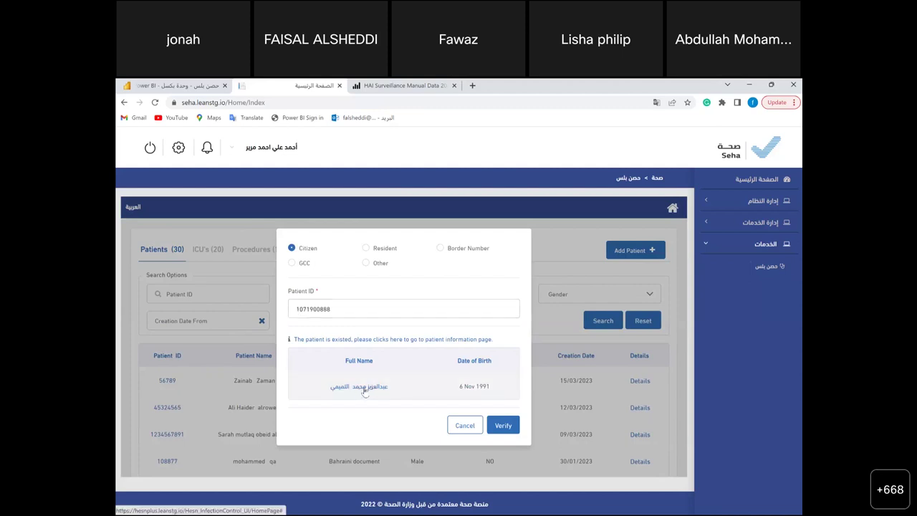
- Open the existing patient's record and start a new surveillance from the Dialysis Surveillance tab
left_click(364, 390)
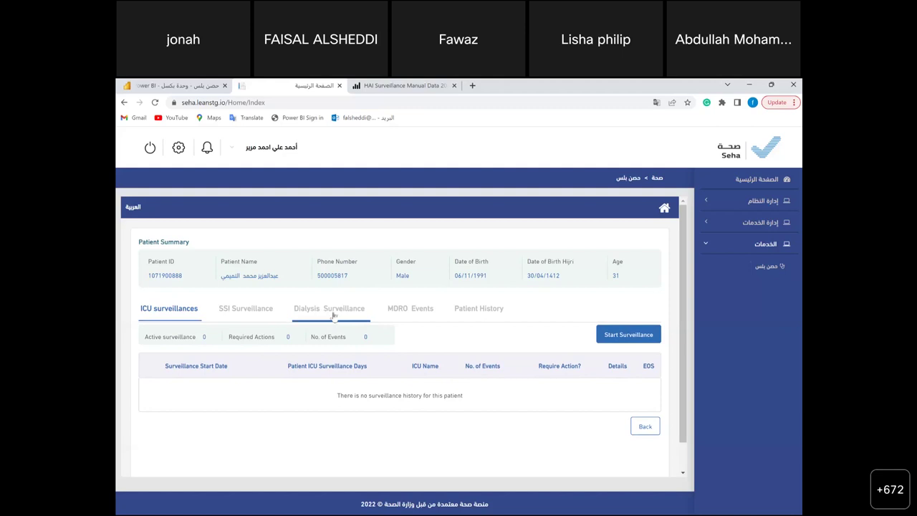
left_click(333, 315)
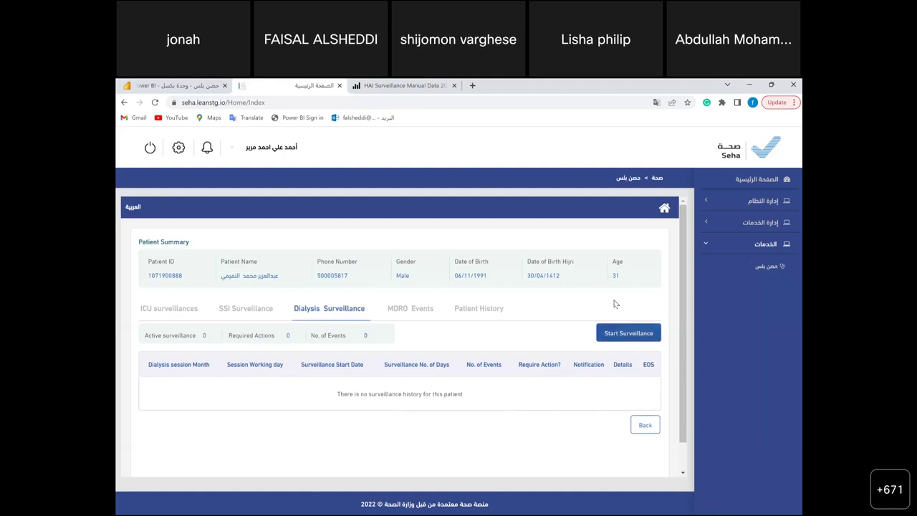
left_click(620, 340)
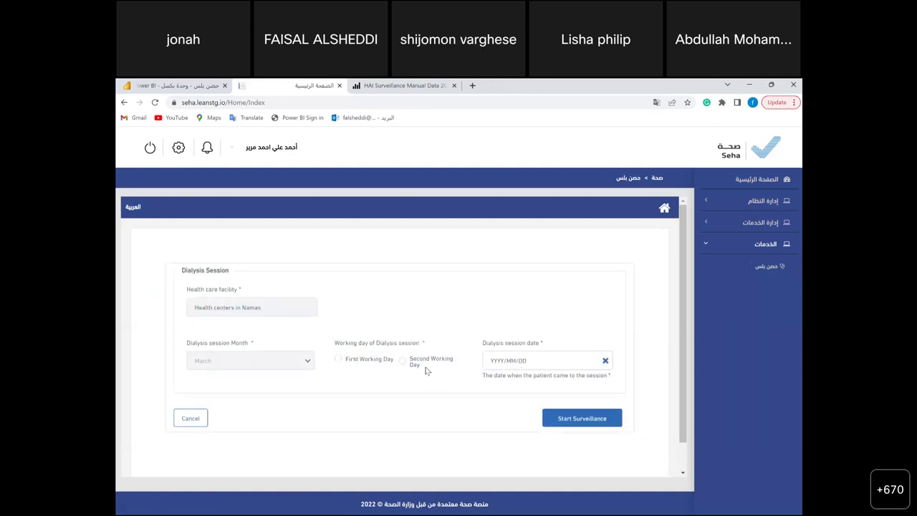
- Start the surveillance for First Working Day with session date 2023-03-01, confirming with Ok
left_click(369, 361)
left_click(527, 363)
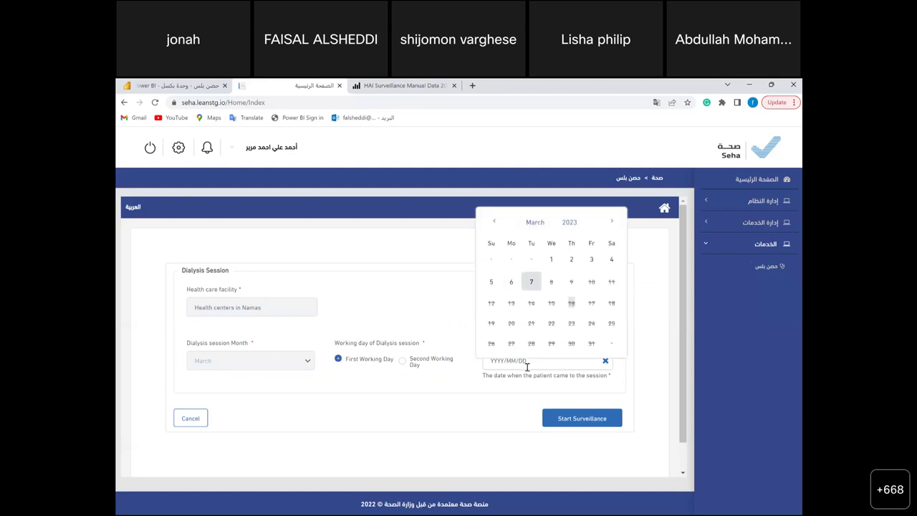
left_click(551, 260)
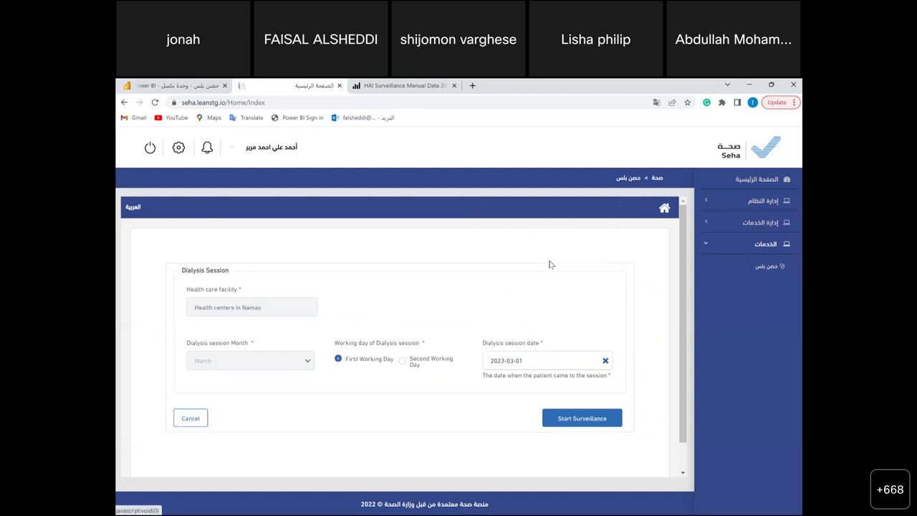
left_click(581, 423)
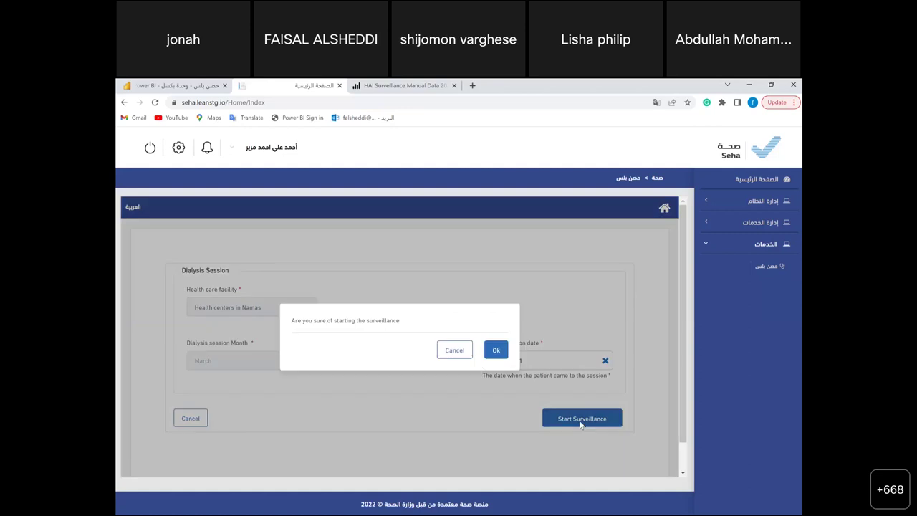
left_click(496, 351)
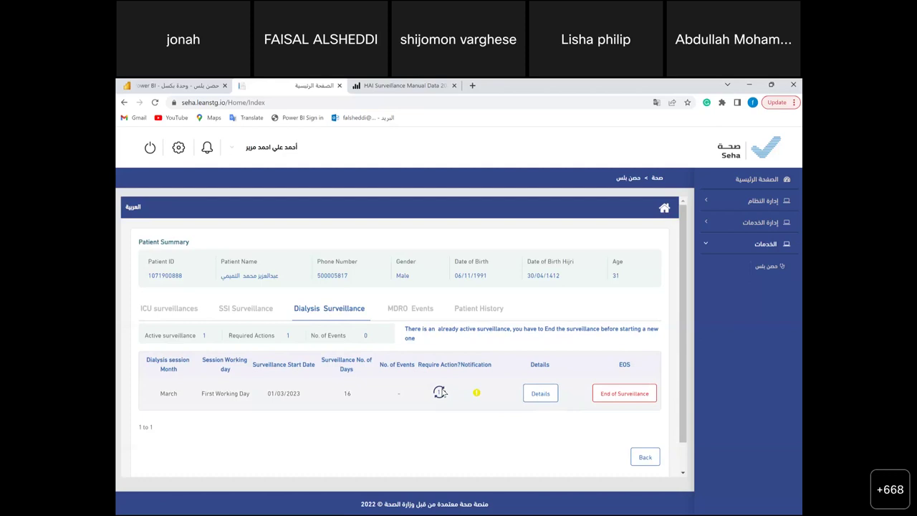
- Open the pending Bundle Review dated 01/03/2023 from Require Action and pick the hemodialysis bundle components
right_click(440, 392)
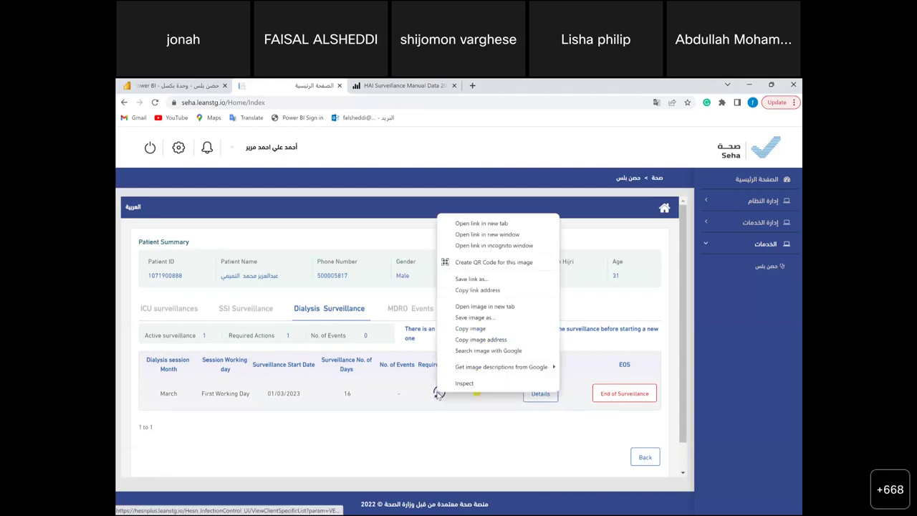
right_click(439, 391)
key("Escape")
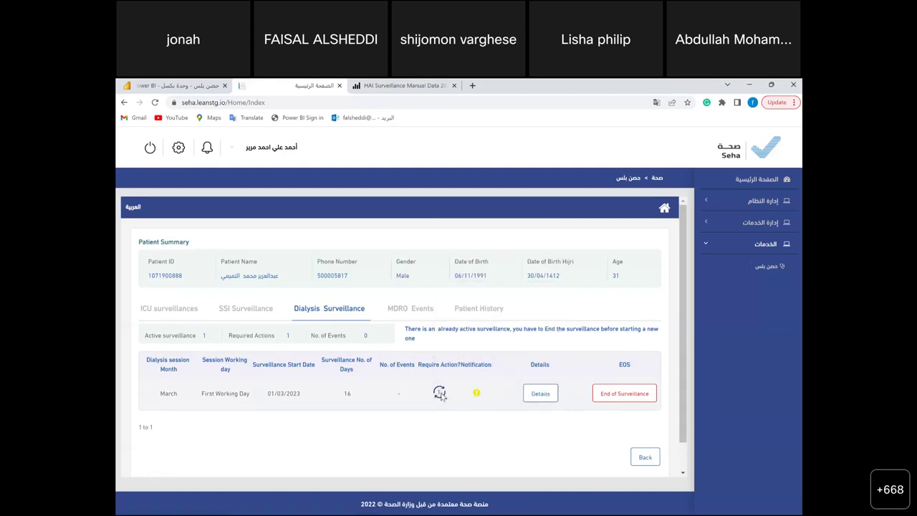
left_click(440, 392)
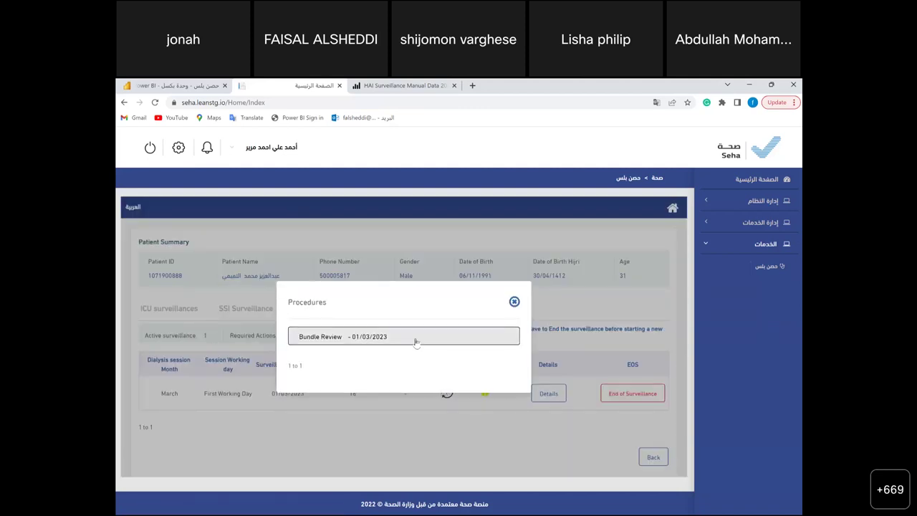
left_click(415, 343)
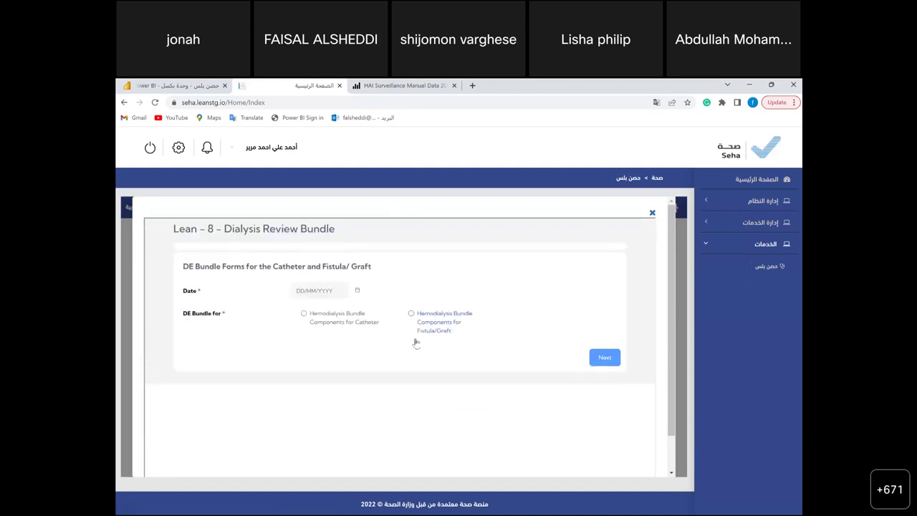
left_click(329, 318)
- Choose Fistula/Graft bundle components and set the bundle date to 01/03/2023
left_click(411, 314)
left_click(609, 360)
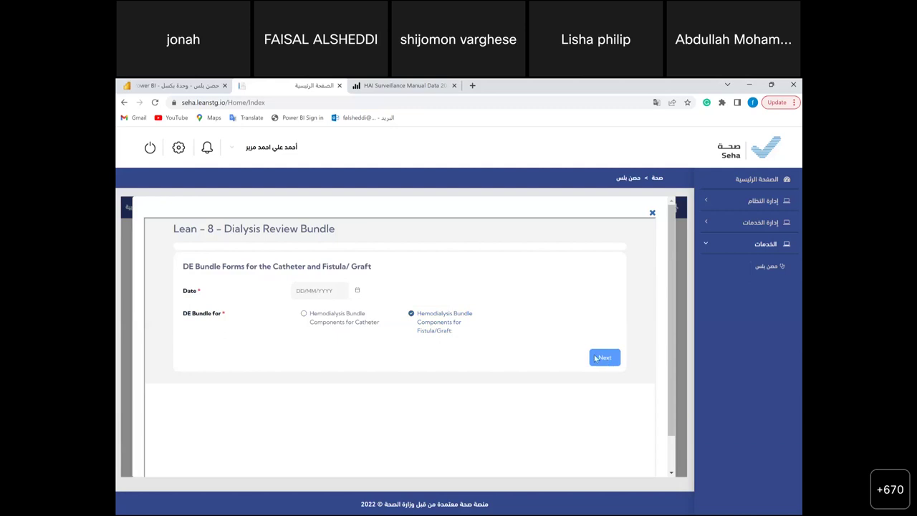
left_click(350, 291)
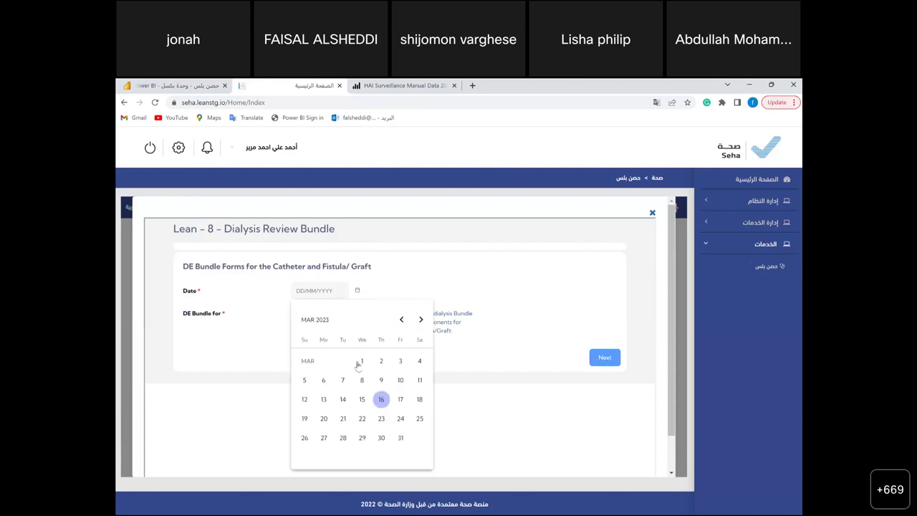
left_click(361, 362)
left_click(606, 359)
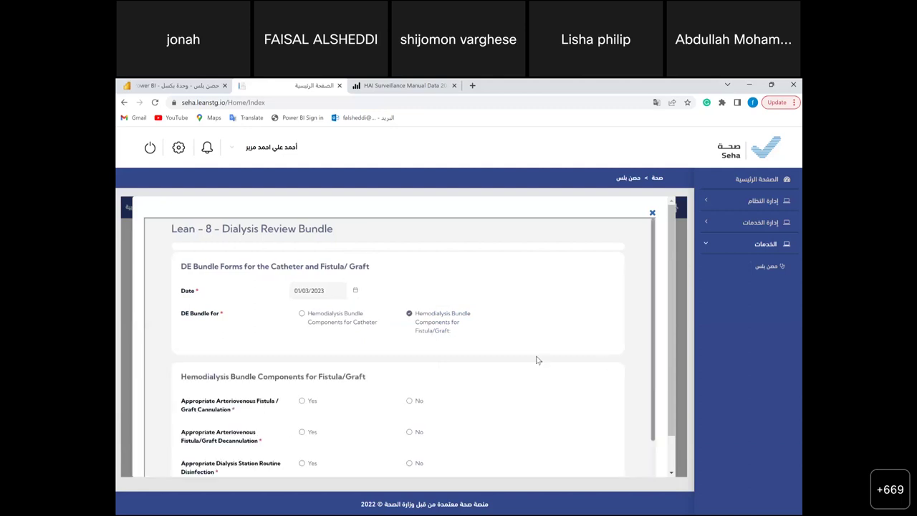
- Answer Yes to all five fistula/graft components and submit the bundle form
scroll(487, 367, "down", 2)
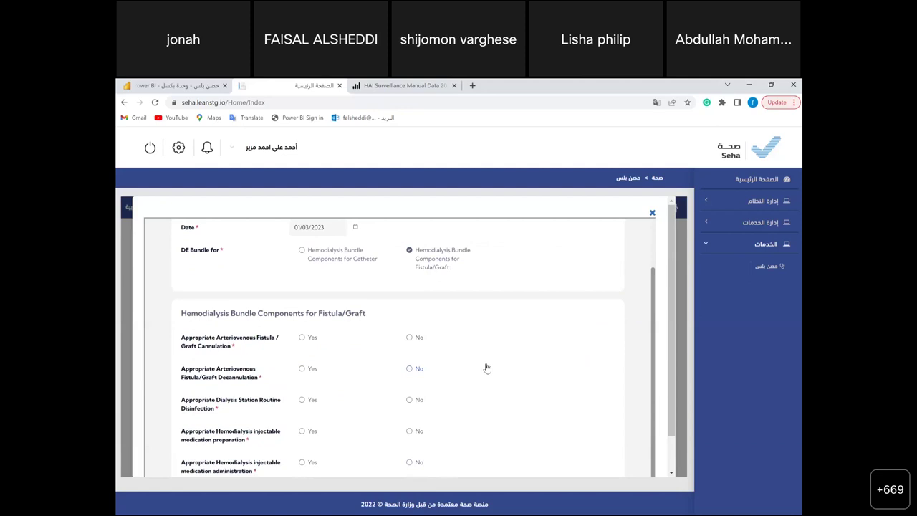
left_click(302, 337)
left_click(302, 369)
scroll(303, 373, "down", 1)
left_click(301, 381)
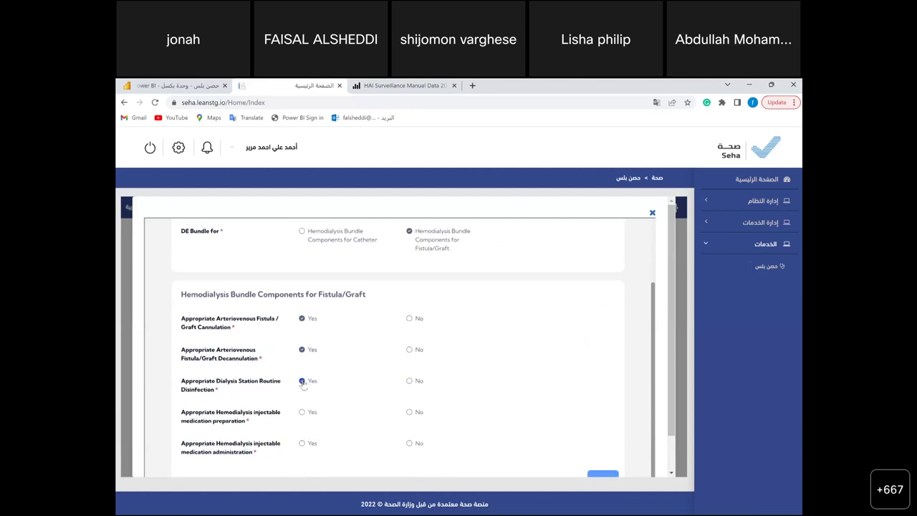
left_click(302, 413)
left_click(302, 444)
left_click(602, 474)
scroll(585, 338, "down", 2)
left_click(412, 475)
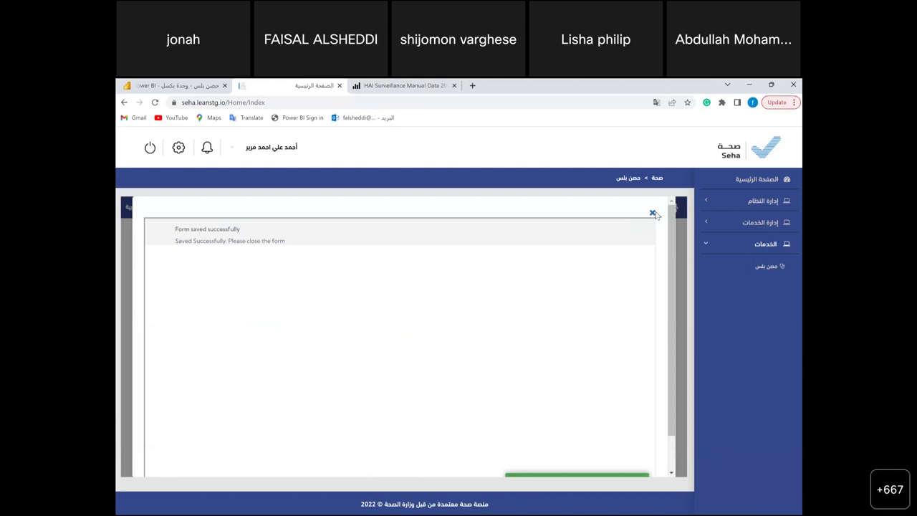
right_click(653, 213)
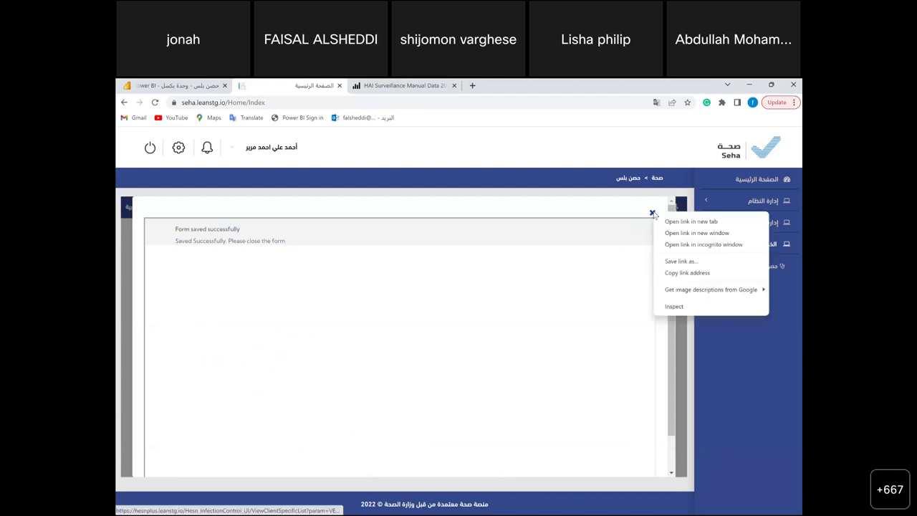
- Close the saved bundle form and Procedures dialog, then go back to the patients list
left_click(653, 213)
left_click(653, 214)
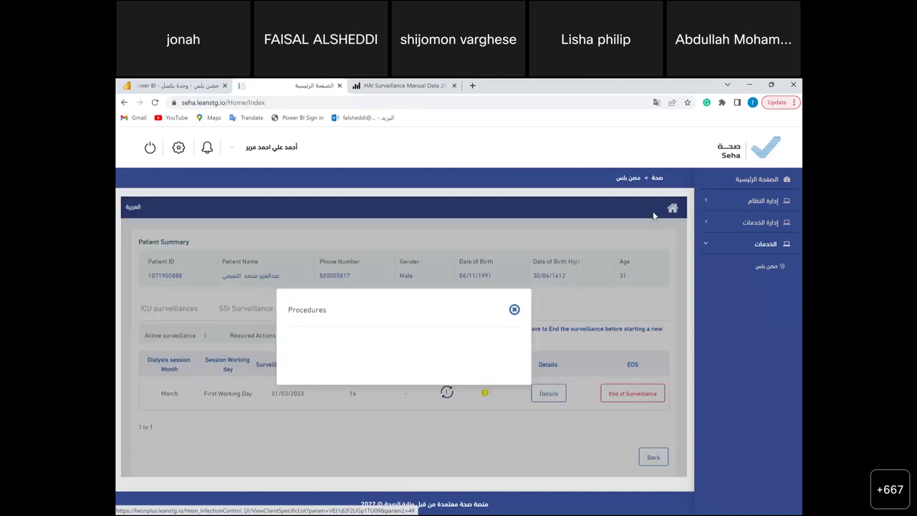
left_click(540, 332)
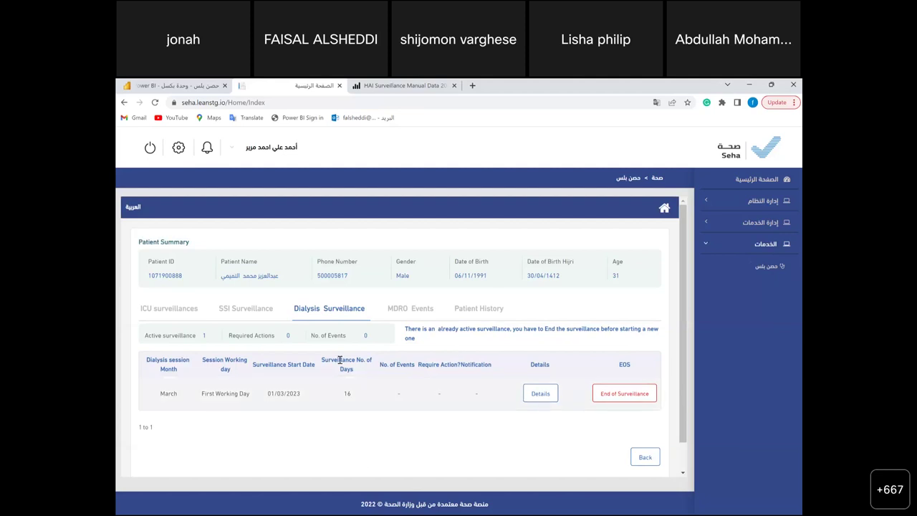
left_click(647, 459)
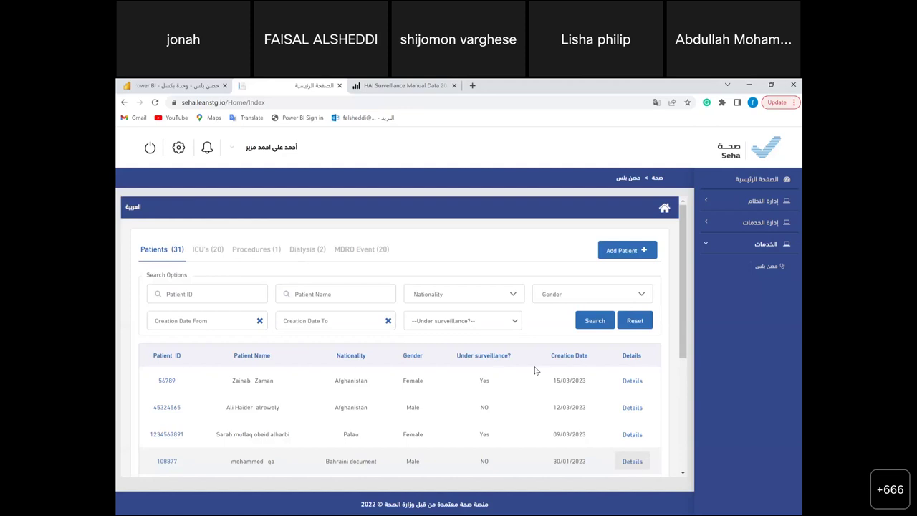
- Open the patient's March dialysis surveillance Events & Bundles and review the saved Bundle Review
left_click(308, 249)
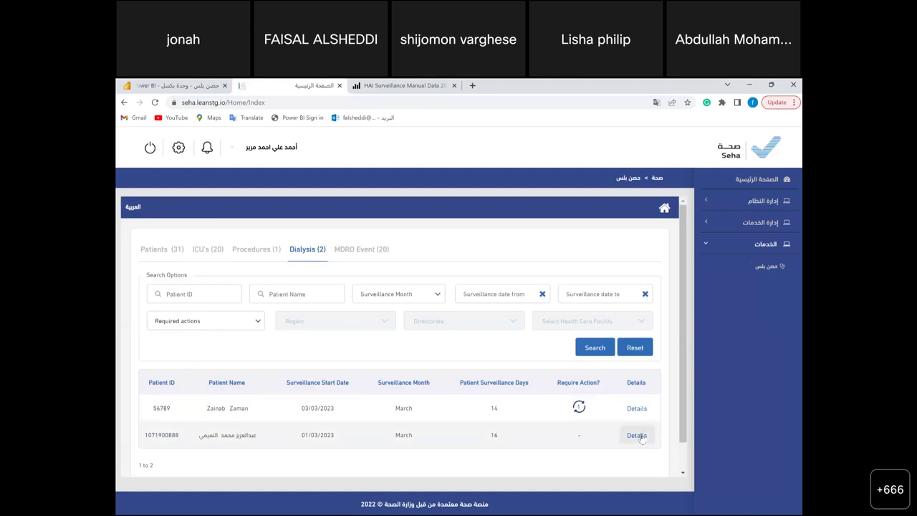
left_click(641, 439)
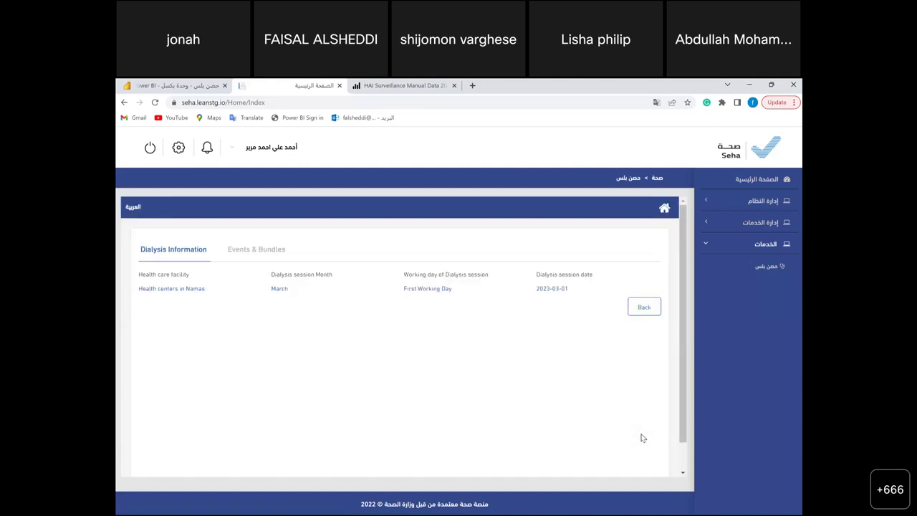
left_click(238, 250)
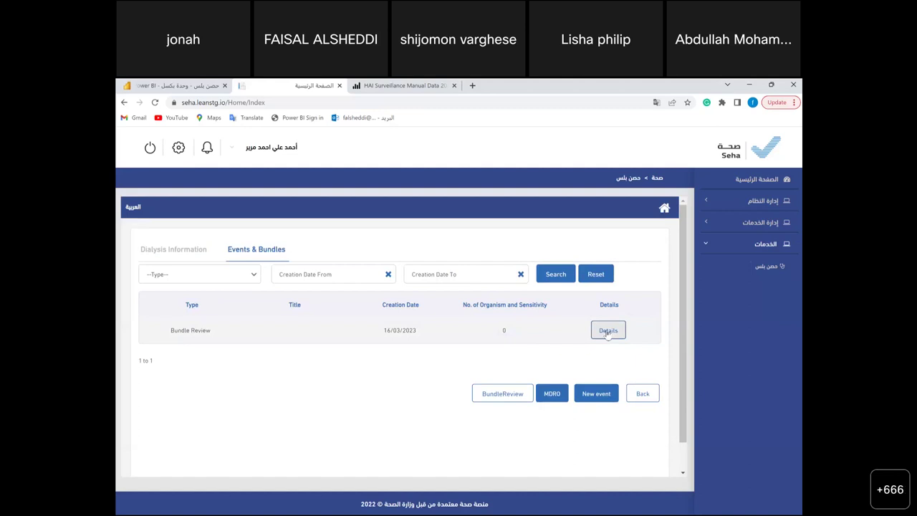
left_click(608, 331)
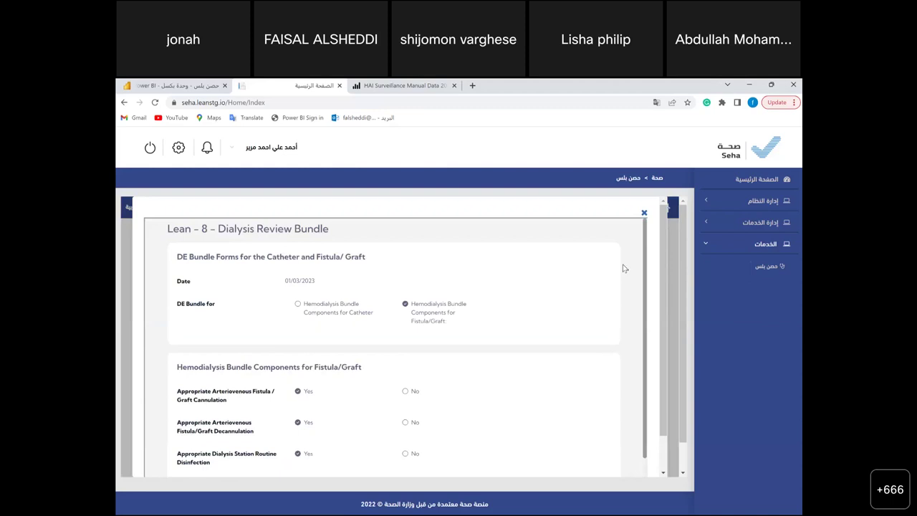
left_click(644, 214)
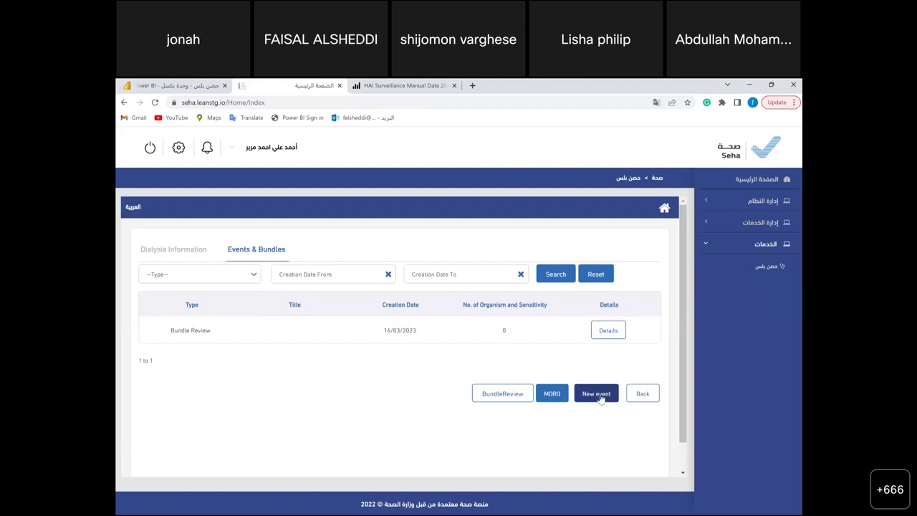
- Create a new event of type Dialysis Event
left_click(601, 399)
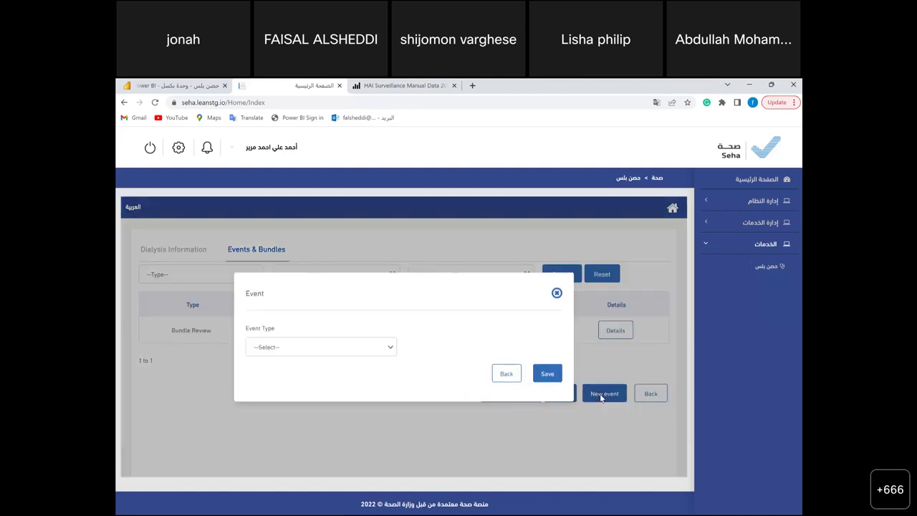
left_click(329, 351)
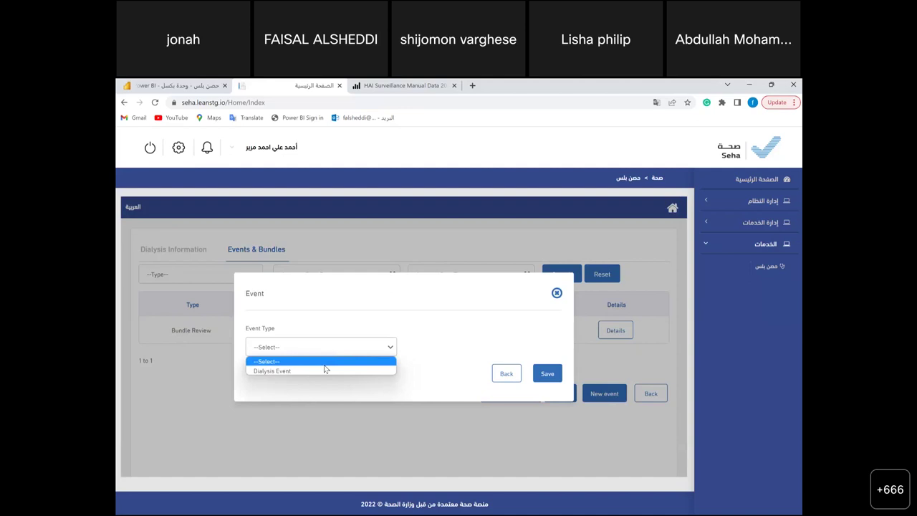
left_click(325, 370)
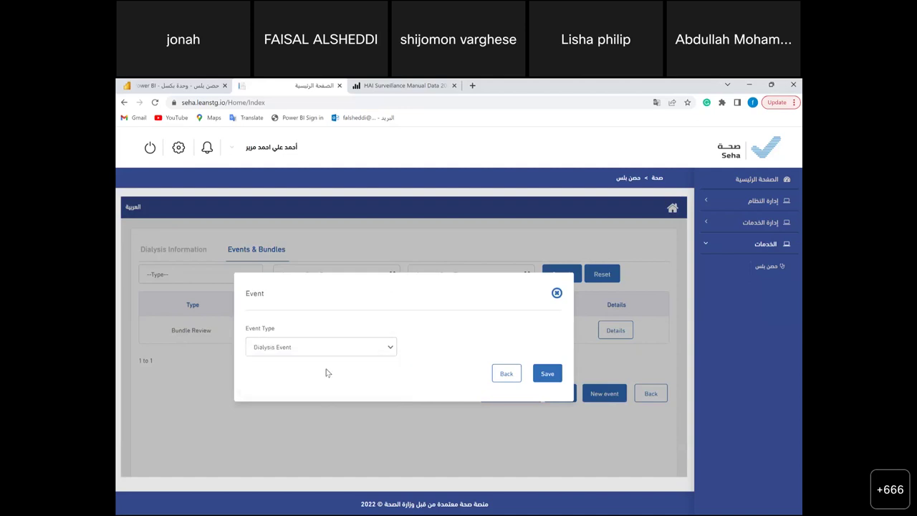
left_click(542, 378)
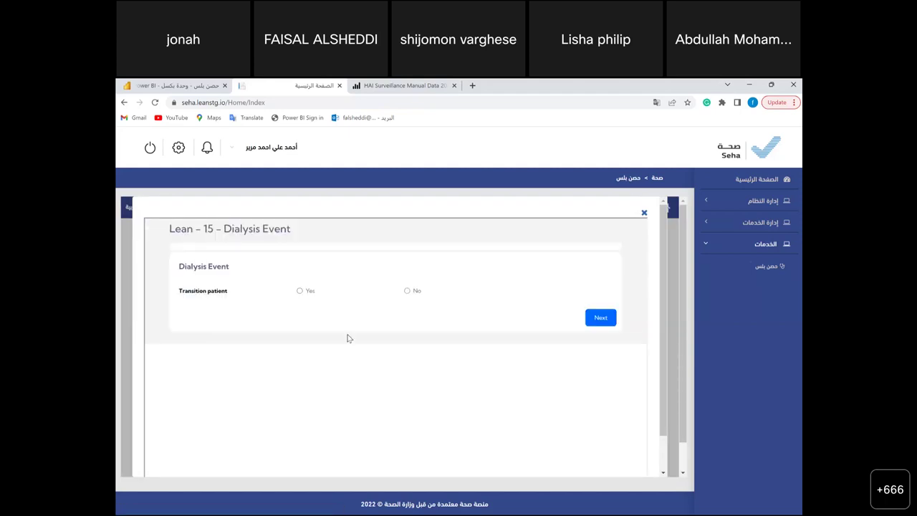
- Mark the patient as a transition patient with arteriovenous graft vascular access
left_click(301, 293)
left_click(602, 317)
scroll(484, 390, "down", 1)
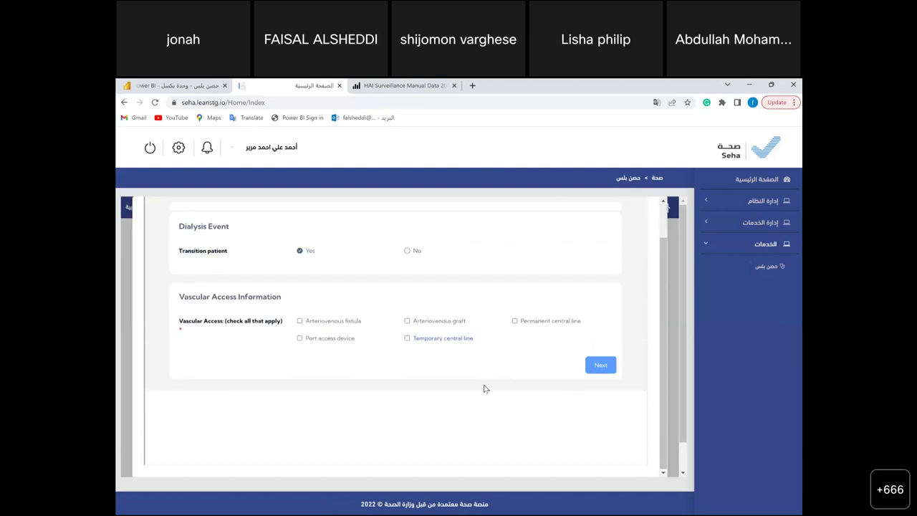
left_click(414, 326)
left_click(599, 365)
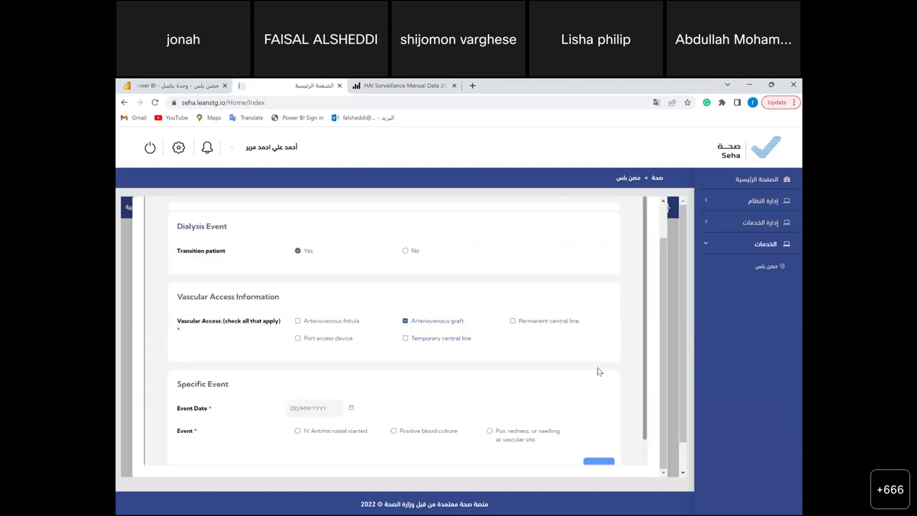
scroll(597, 368, "down", 1)
- Set the event date to 21/03/2023 and record a positive blood culture
left_click(351, 380)
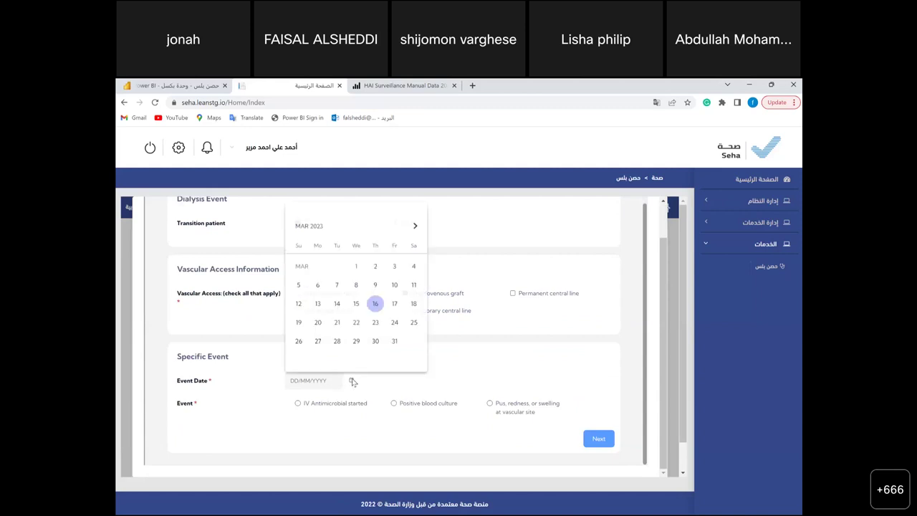
left_click(337, 320)
left_click(406, 405)
scroll(577, 438, "down", 1)
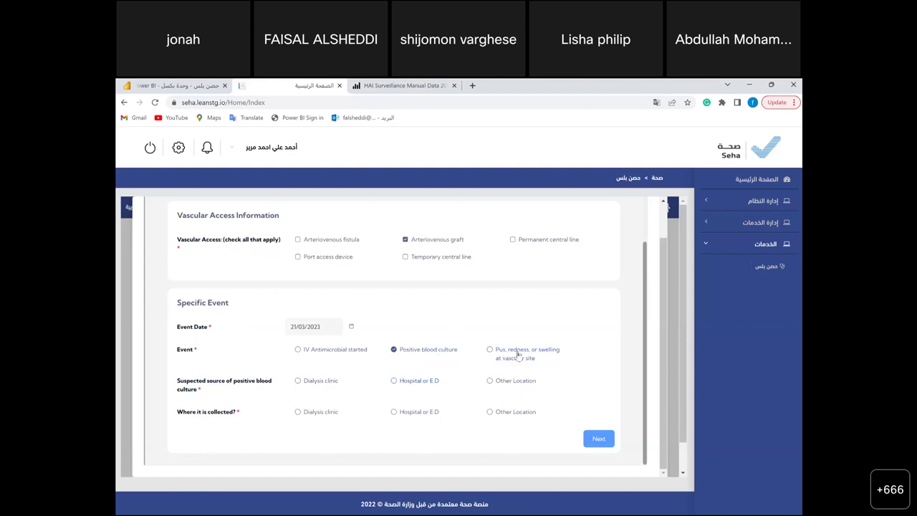
- Set the suspected culture source and collection location to dialysis clinic
left_click(392, 357)
left_click(312, 392)
left_click(309, 412)
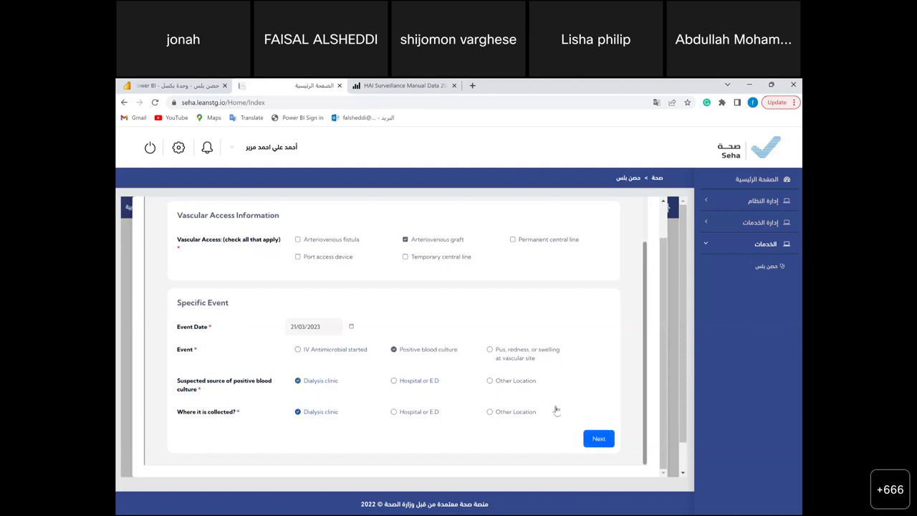
left_click(597, 438)
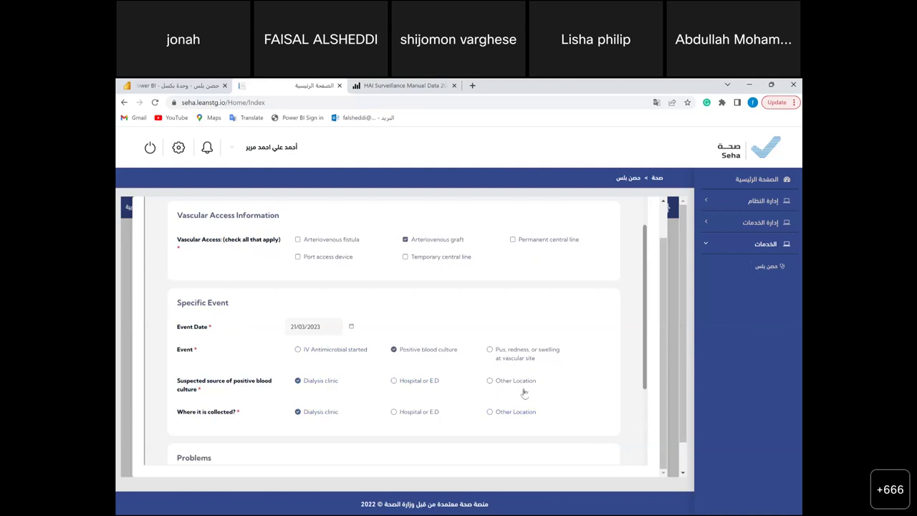
- Record fever as the problem and answer No to both outcome questions
scroll(524, 393, "down", 2)
left_click(343, 353)
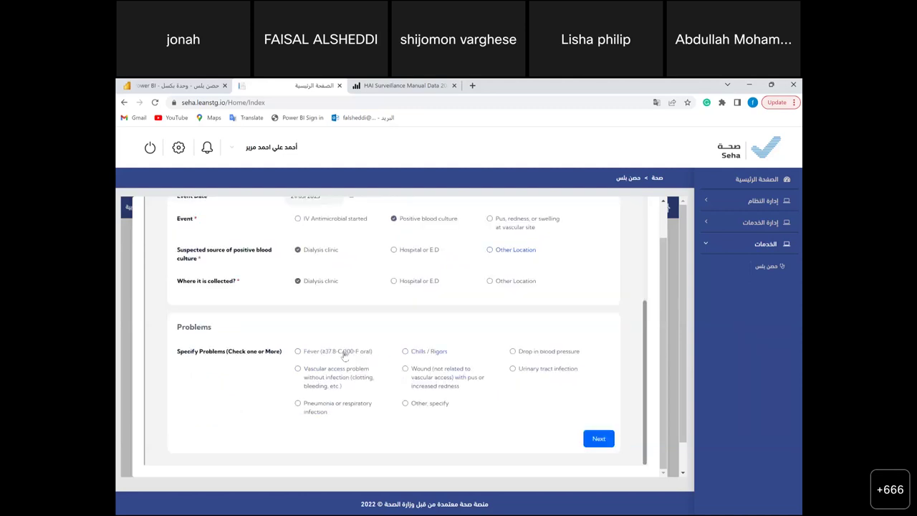
left_click(599, 443)
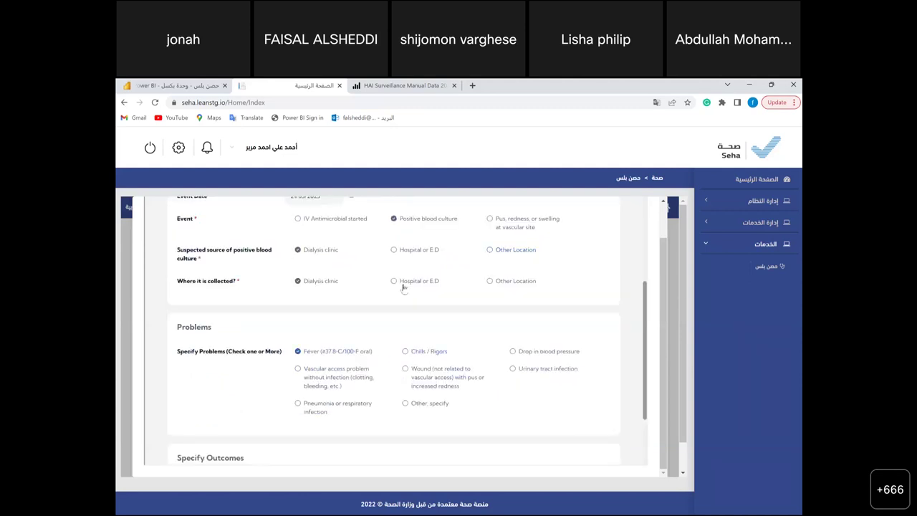
scroll(418, 313, "down", 2)
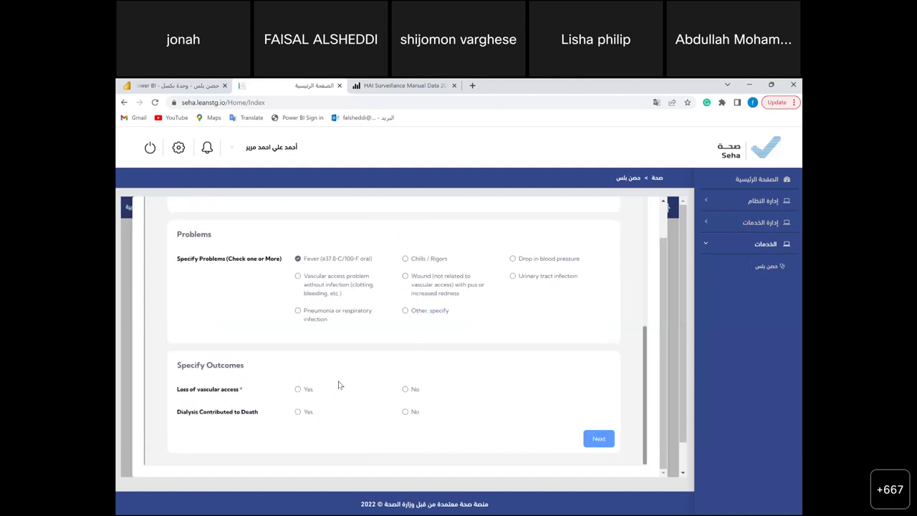
left_click(405, 392)
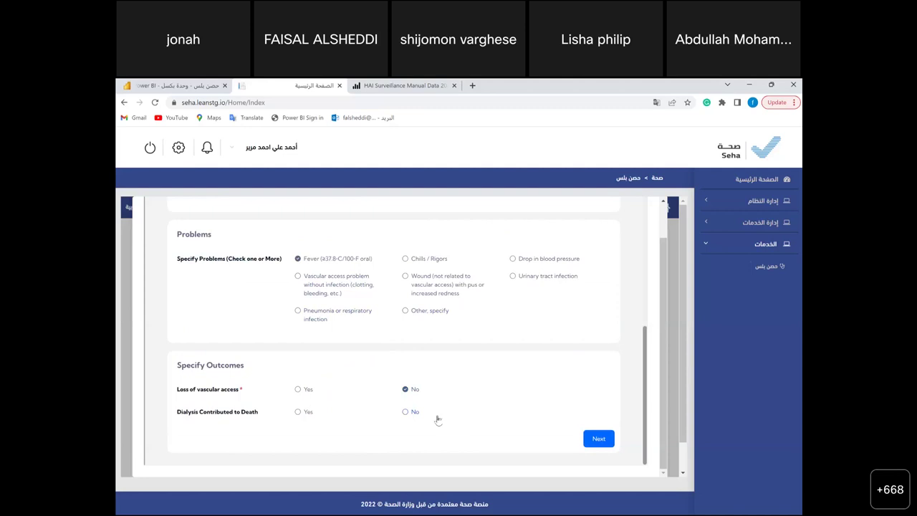
left_click(406, 412)
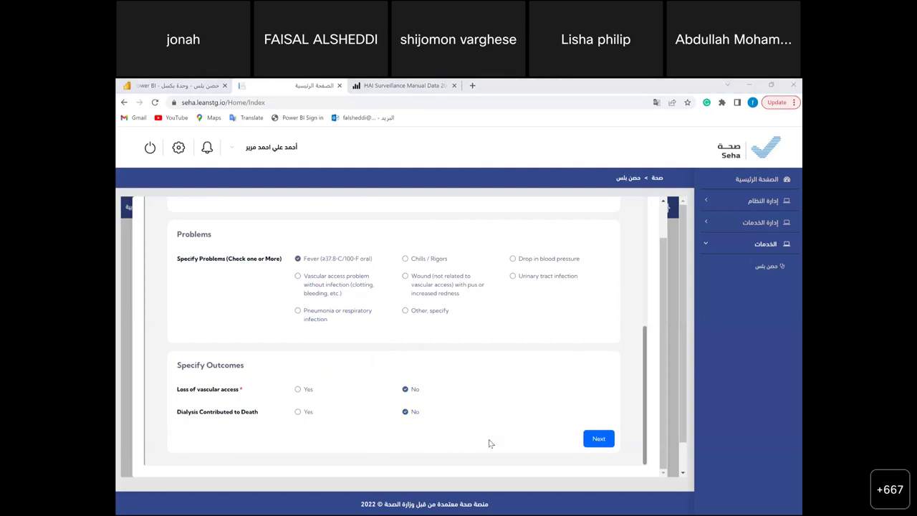
left_click(599, 439)
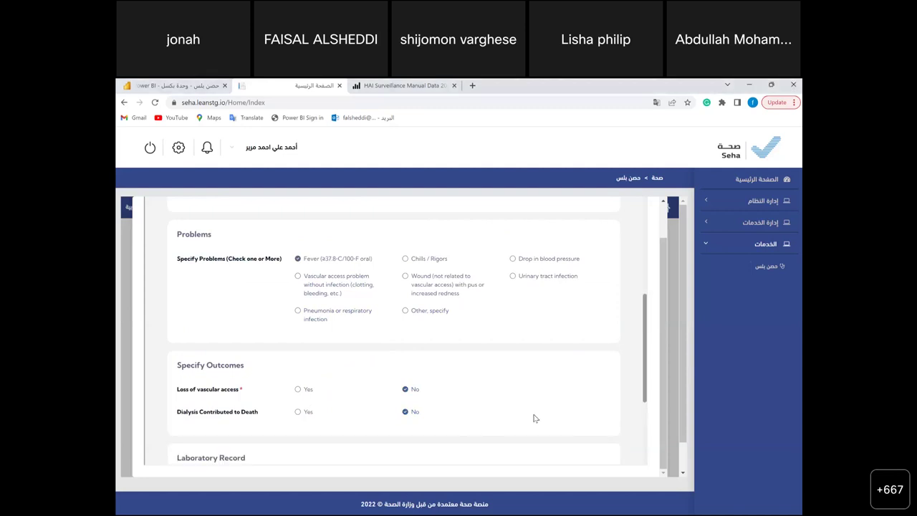
- Set specimen collection time 02:00, one blood culture, pathogens identified No, Covid-19 No
scroll(534, 419, "down", 2)
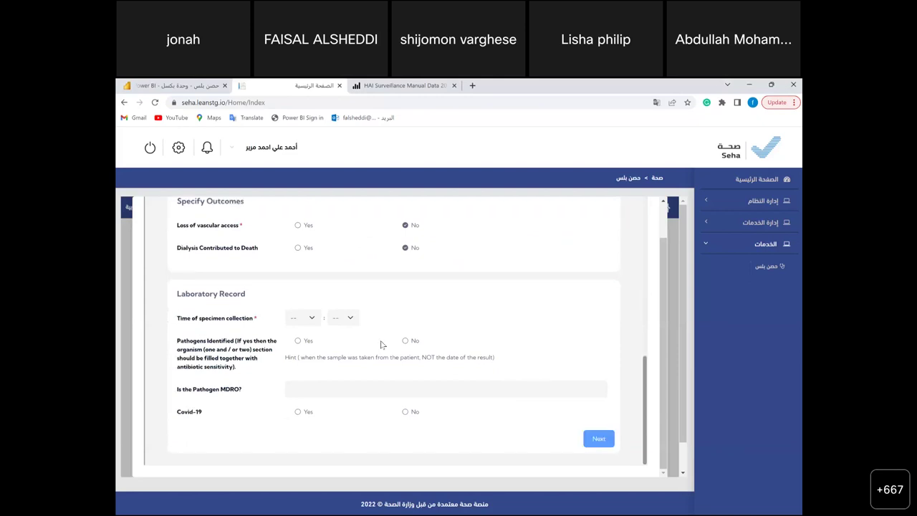
left_click(291, 319)
left_click(292, 343)
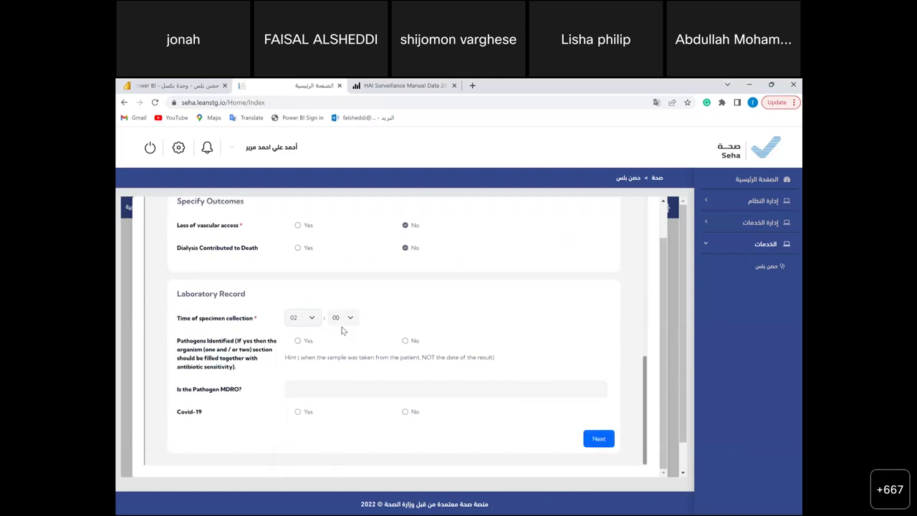
left_click(298, 342)
left_click(301, 394)
scroll(301, 396, "down", 1)
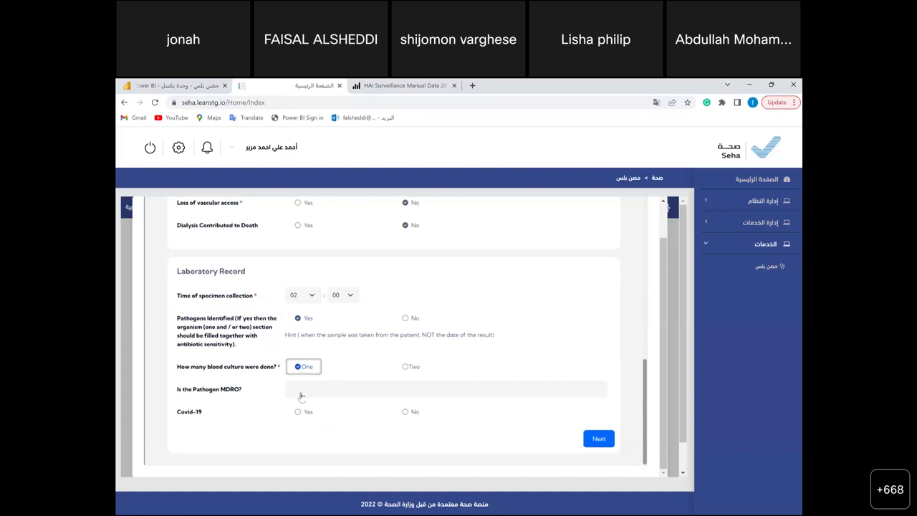
left_click(406, 319)
left_click(407, 412)
left_click(599, 440)
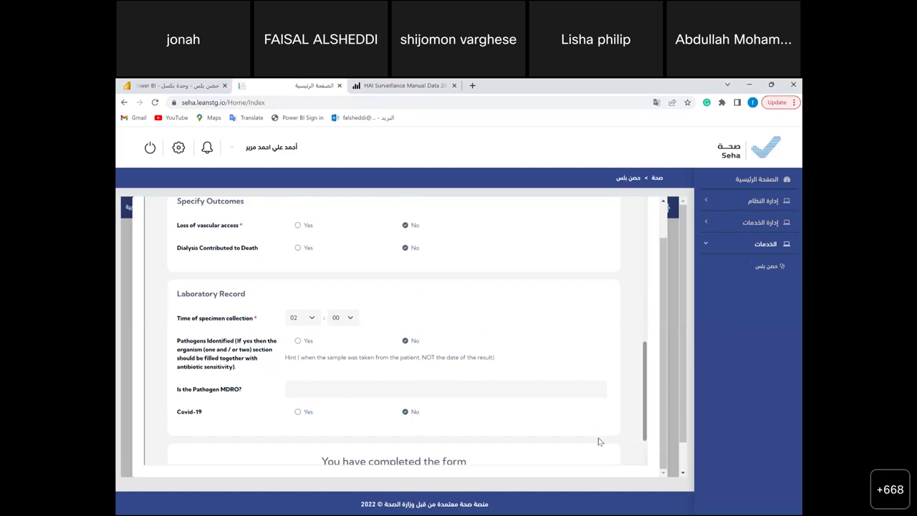
- Submit the Dialysis Event Form and close the saved form
scroll(398, 433, "down", 3)
left_click(399, 433)
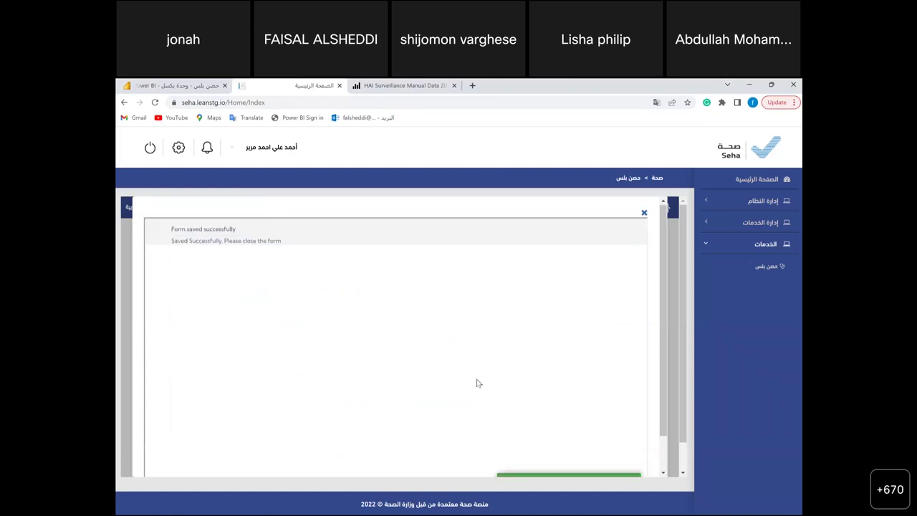
left_click(643, 214)
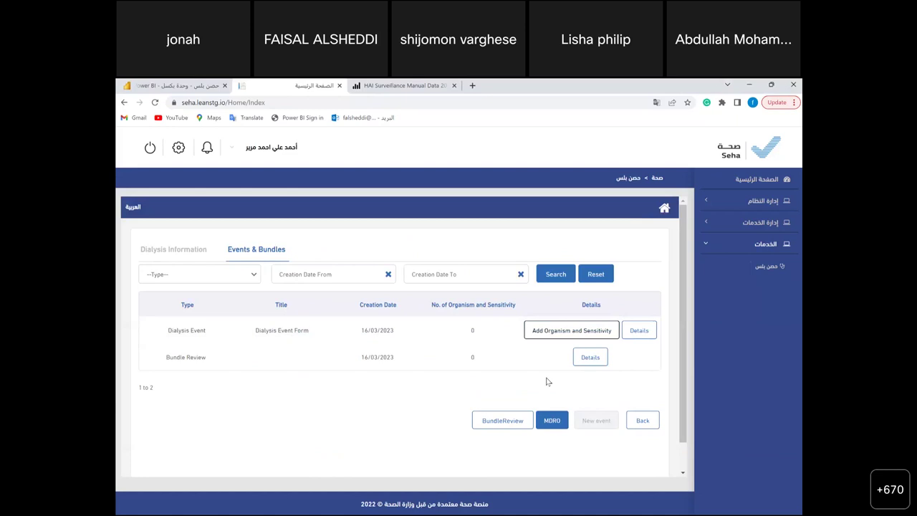
- Return to the patients list, page to page 4, and open the remaining patient's details
left_click(642, 421)
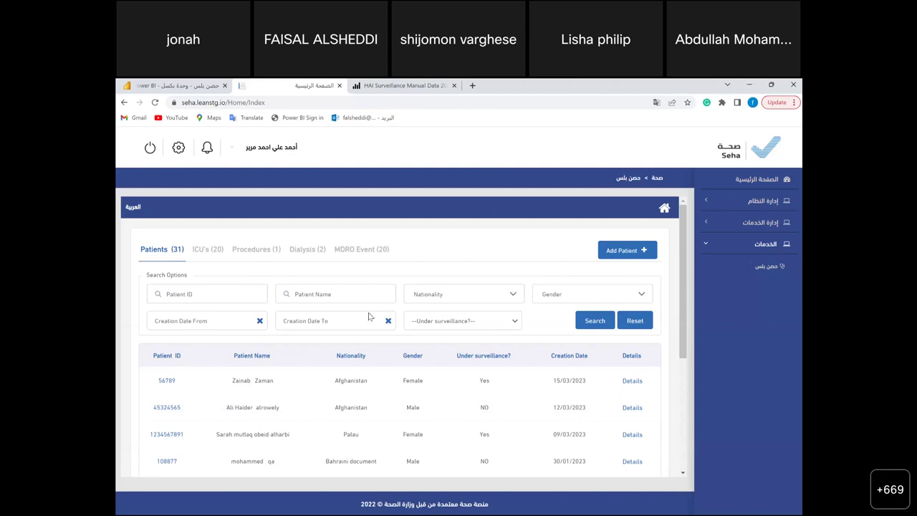
scroll(386, 389, "down", 5)
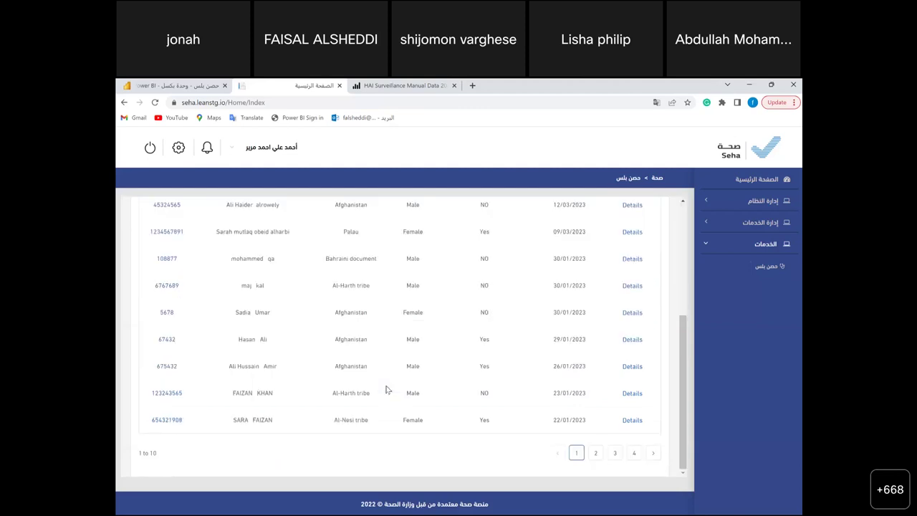
left_click(615, 452)
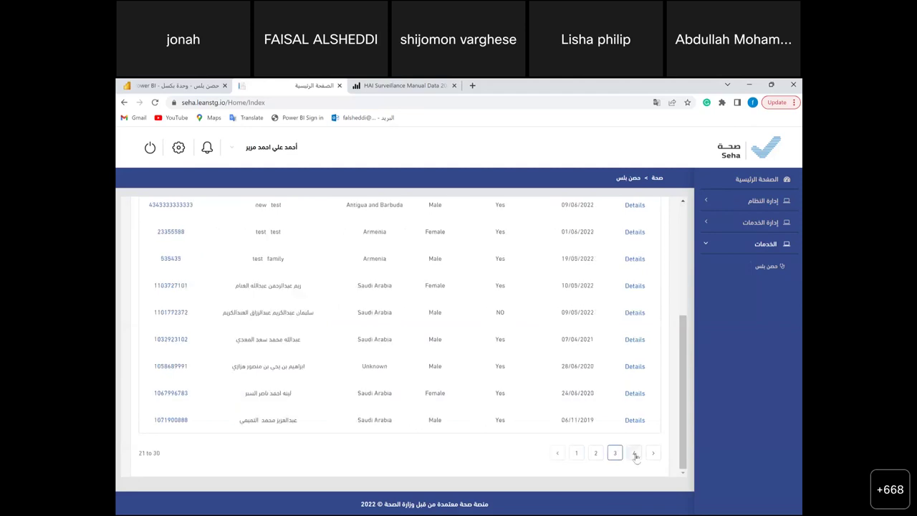
left_click(635, 453)
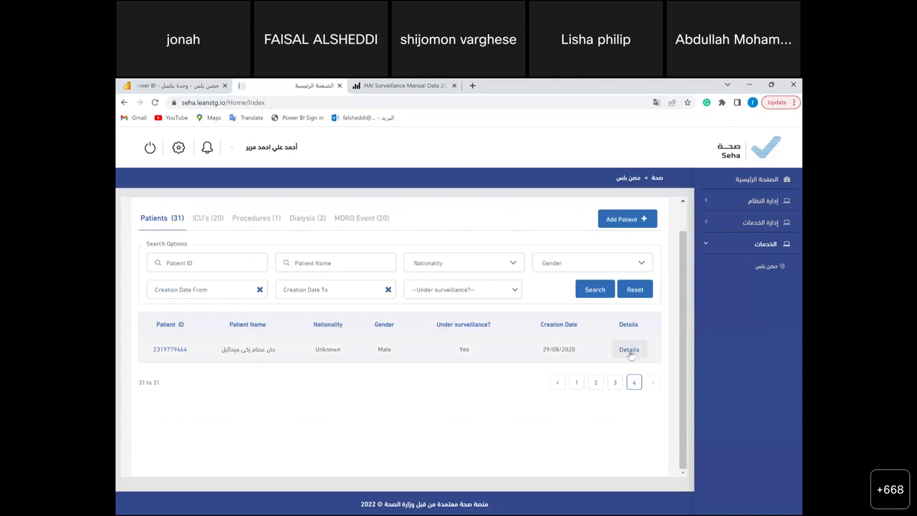
left_click(630, 351)
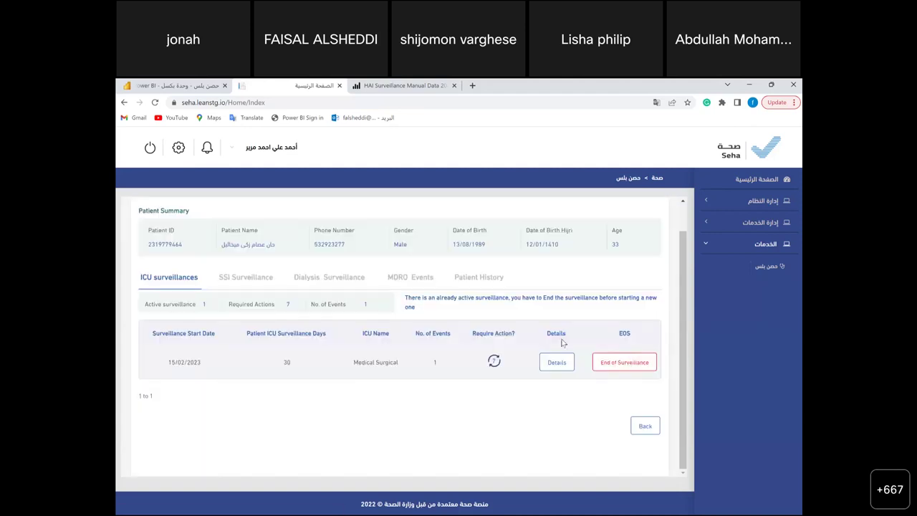
- Start an MDRO entry for the patient's ICU admission at Health centers in Namas
left_click(416, 279)
left_click(183, 279)
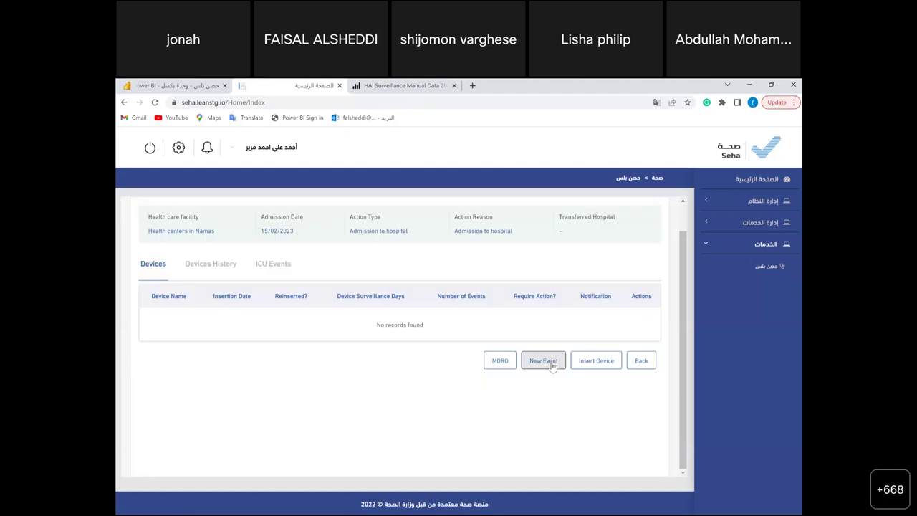
left_click(551, 365)
left_click(545, 358)
left_click(499, 362)
left_click(383, 301)
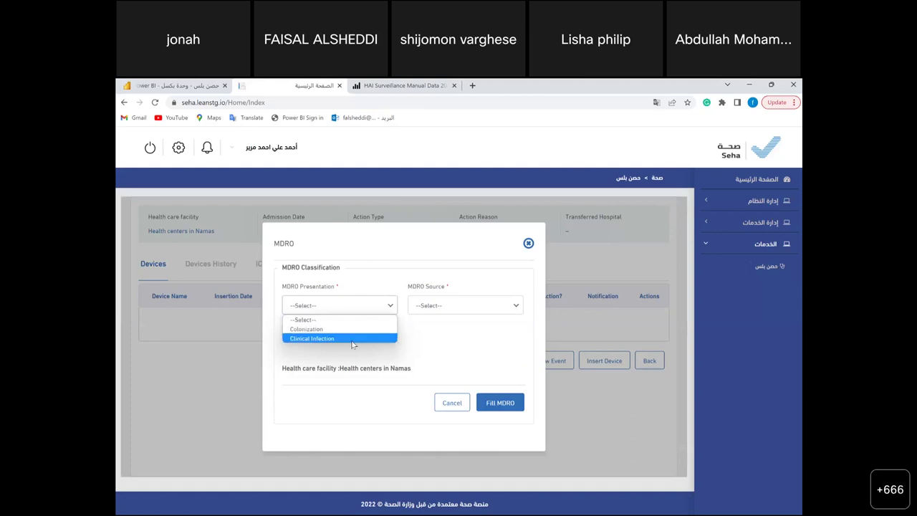
- Set MDRO presentation to Clinical Infection and source to HealthCare Onset (≥4 days after admission)
left_click(352, 342)
left_click(434, 308)
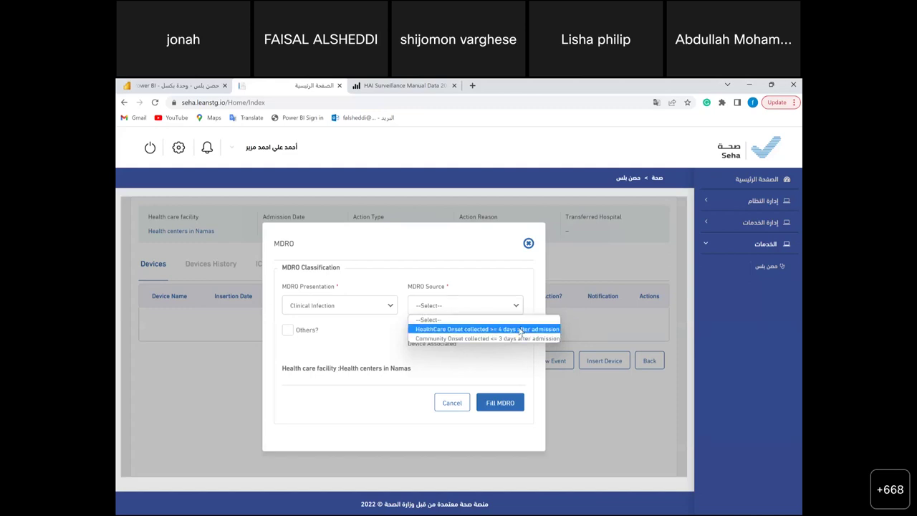
left_click(529, 331)
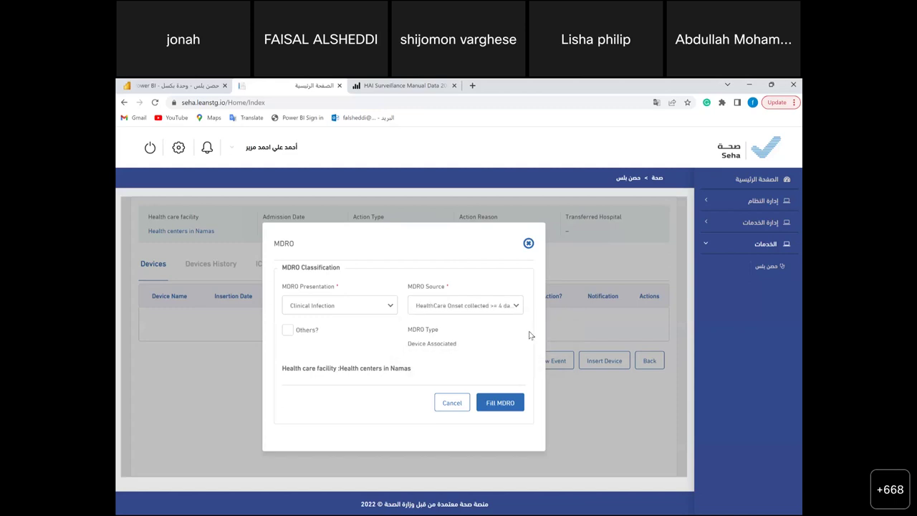
- Enter bed number 12 and Emergency admission type in the MDRO event form
left_click(501, 404)
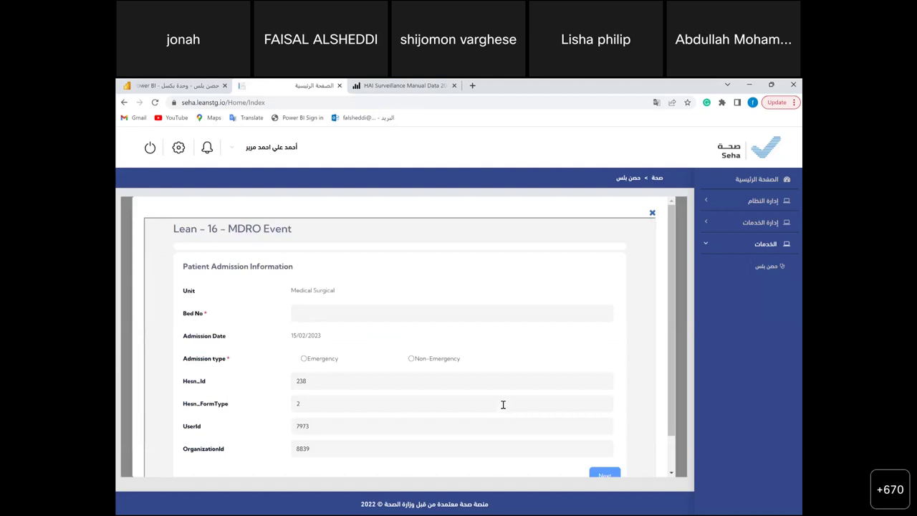
scroll(503, 405, "down", 1)
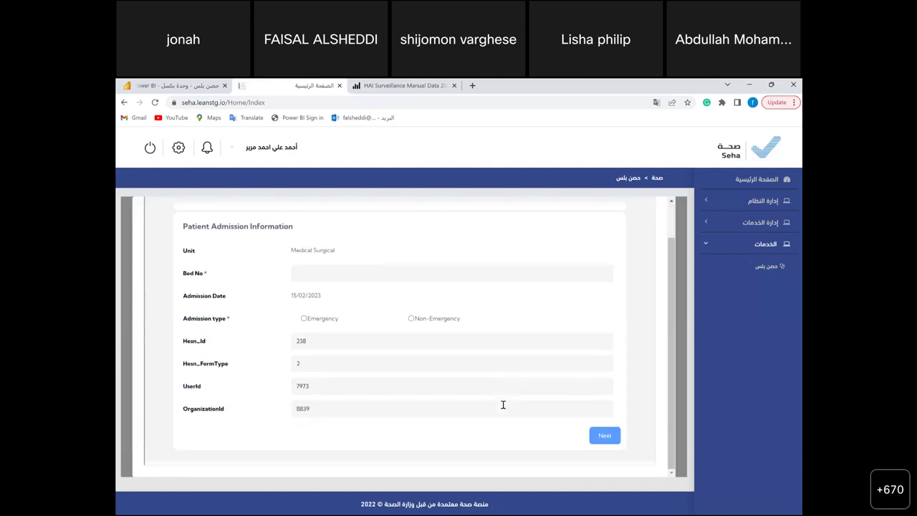
scroll(503, 405, "up", 1)
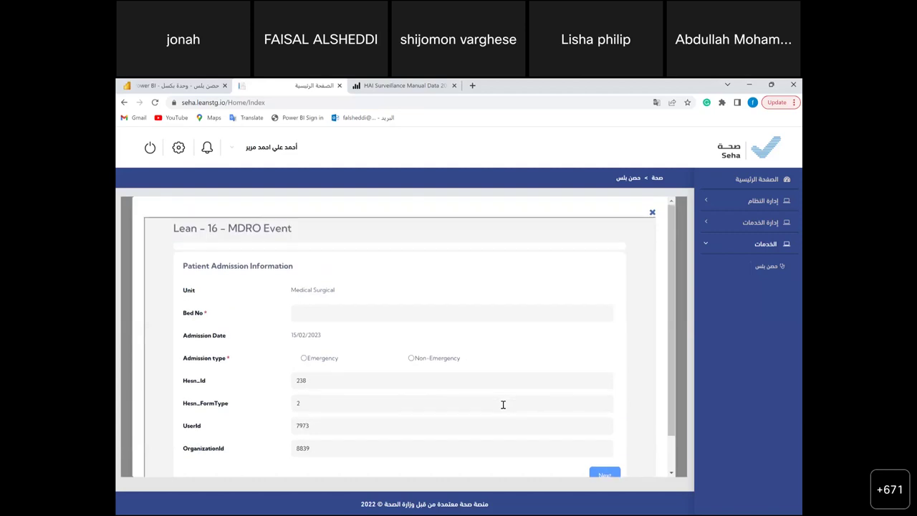
scroll(502, 403, "down", 1)
type("12")
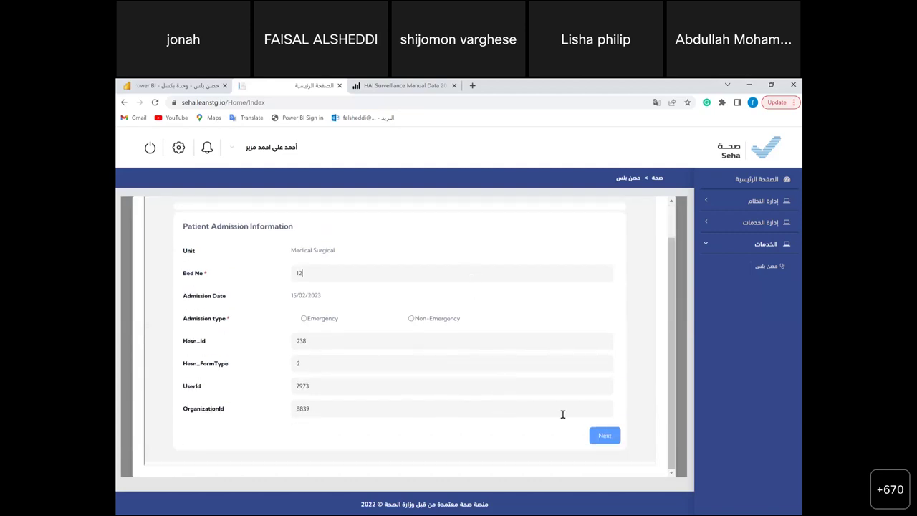
left_click(599, 436)
scroll(572, 409, "up", 1)
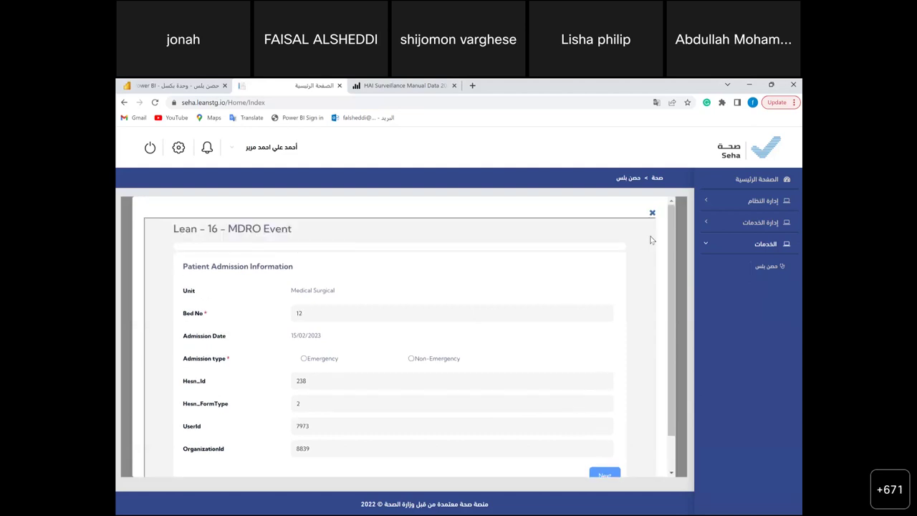
scroll(593, 426, "down", 1)
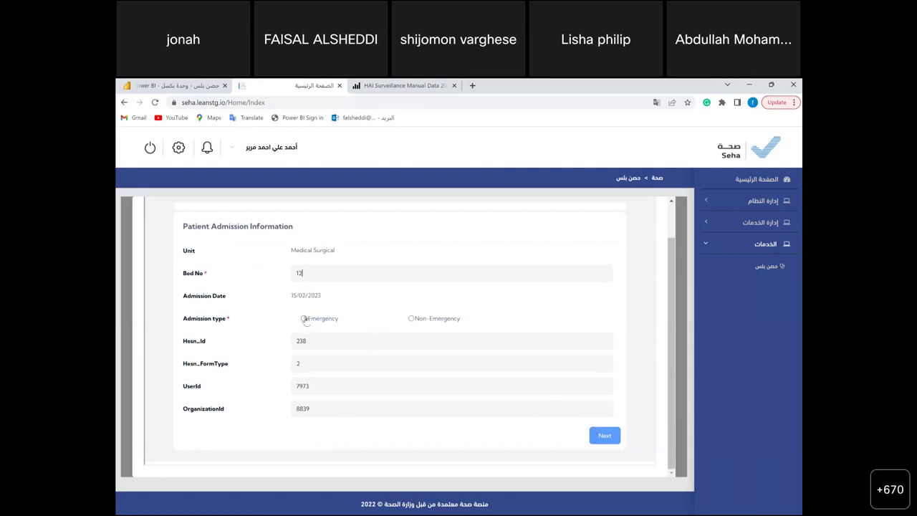
left_click(306, 320)
left_click(604, 436)
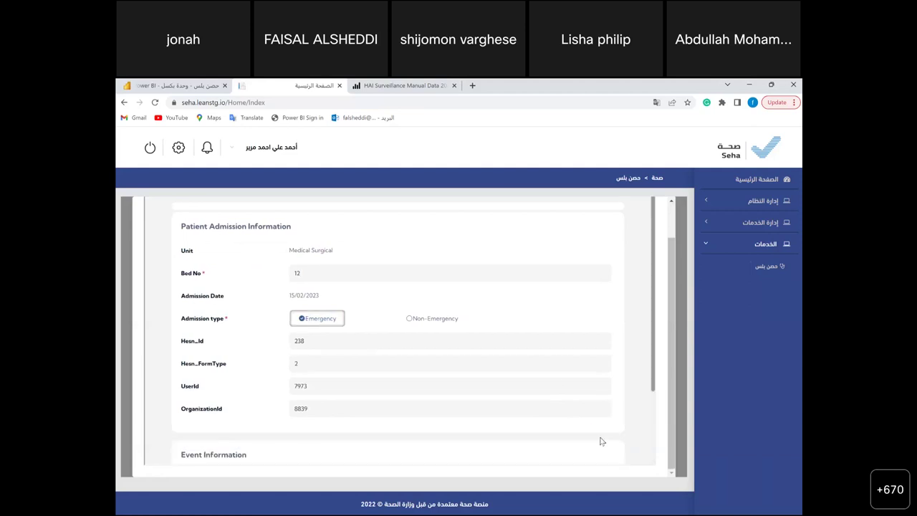
- Set the event date to 05/03/2023 and MDRO type to Gram-Positive
scroll(450, 393, "down", 3)
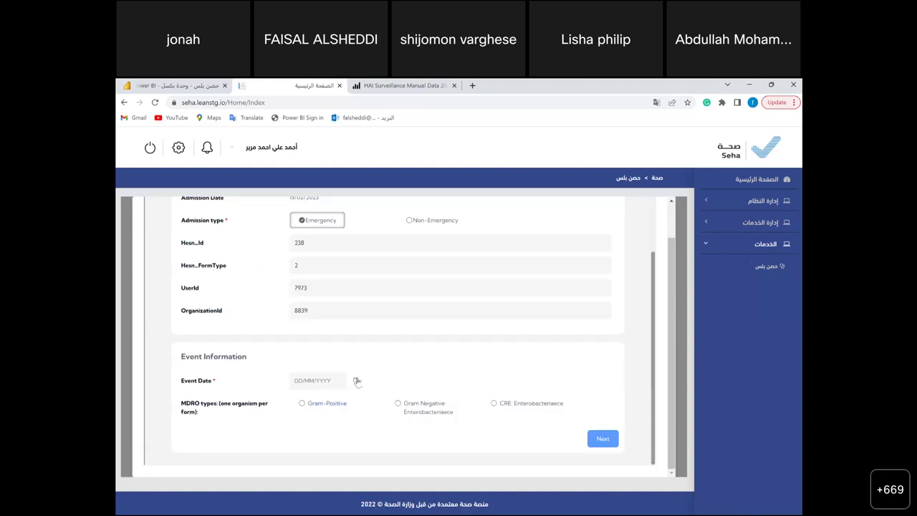
left_click(356, 381)
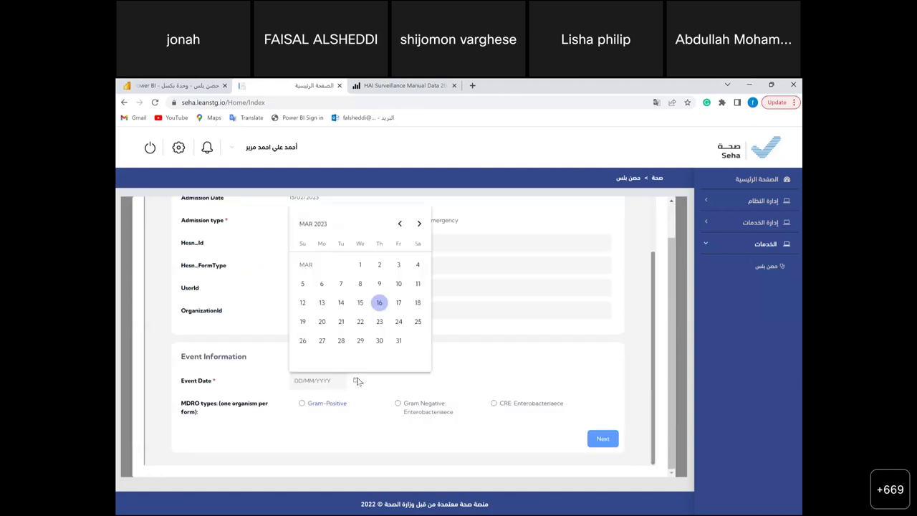
left_click(303, 284)
left_click(303, 402)
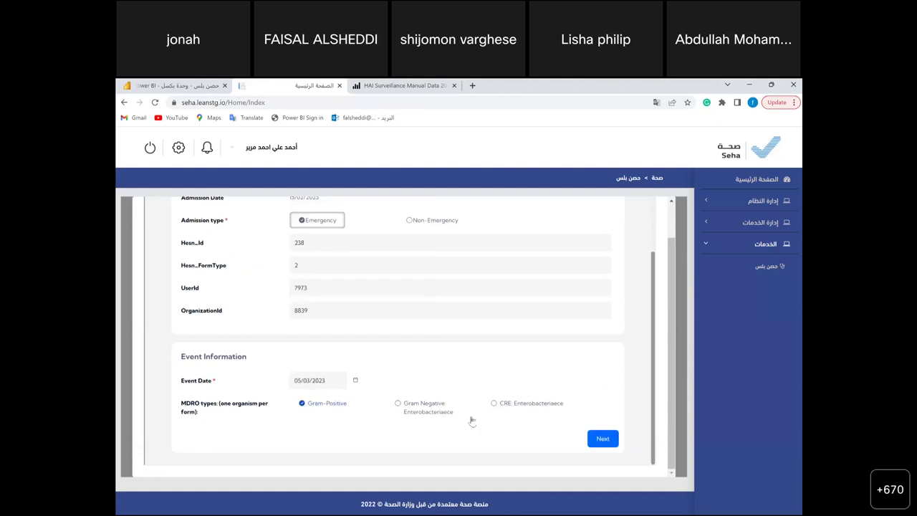
left_click(600, 439)
- Record the organism as MRSA and Blood as the specimen site
scroll(505, 356, "down", 1)
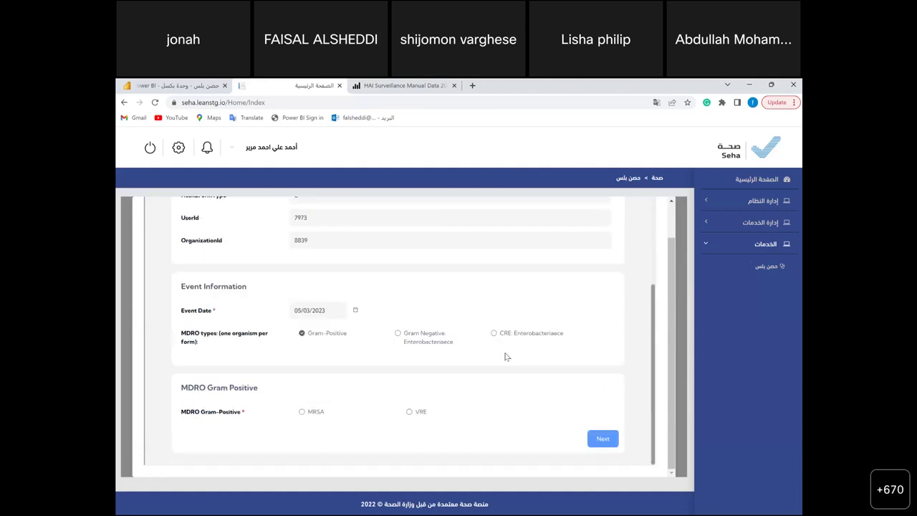
left_click(302, 412)
left_click(601, 439)
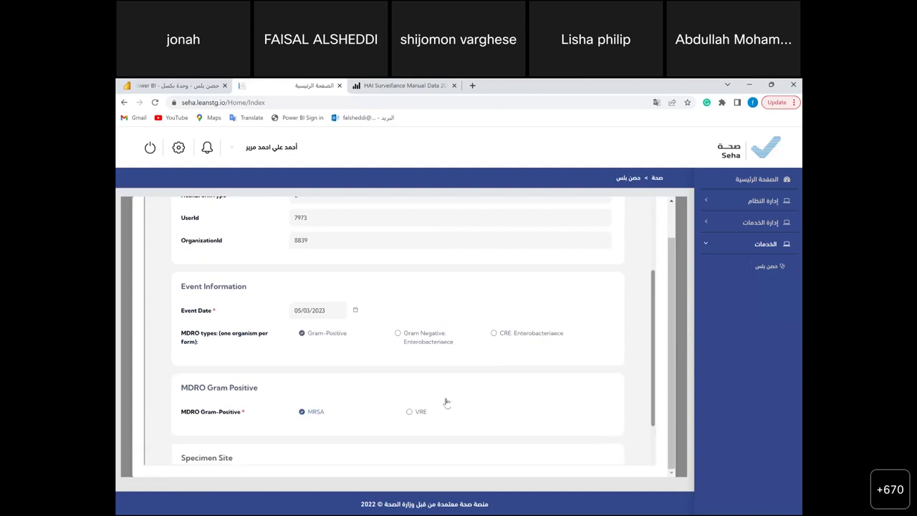
scroll(446, 402, "down", 2)
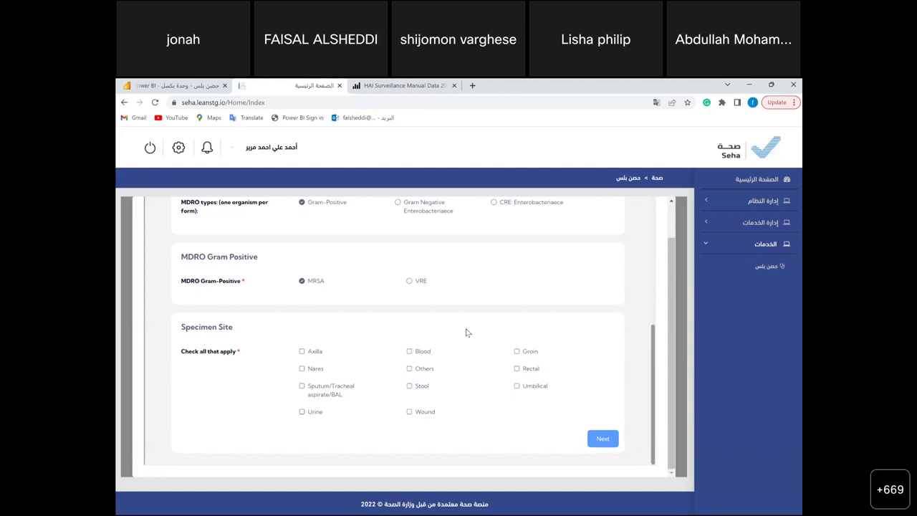
left_click(408, 352)
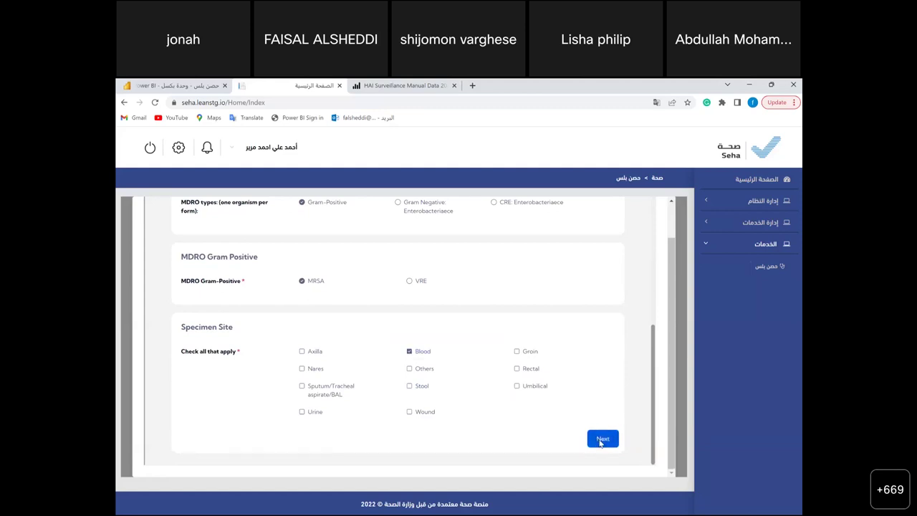
left_click(600, 438)
- Set culture date 14/03/2023; prior culture, discharge positivity, decolonization Yes; death No
scroll(600, 441, "down", 1)
scroll(600, 444, "down", 1)
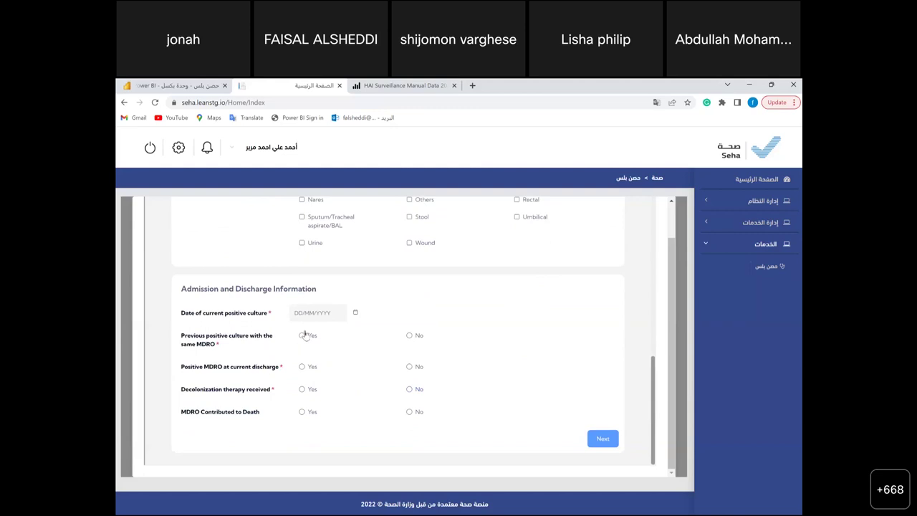
left_click(358, 313)
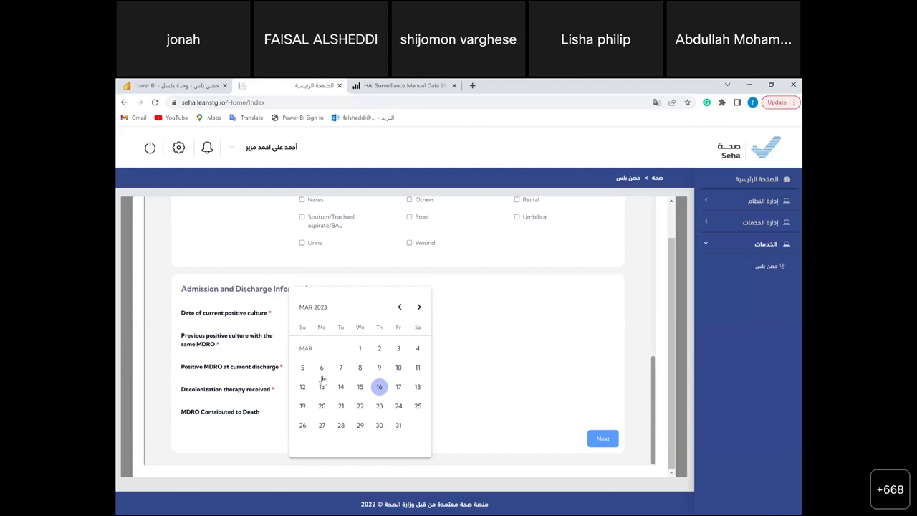
left_click(342, 387)
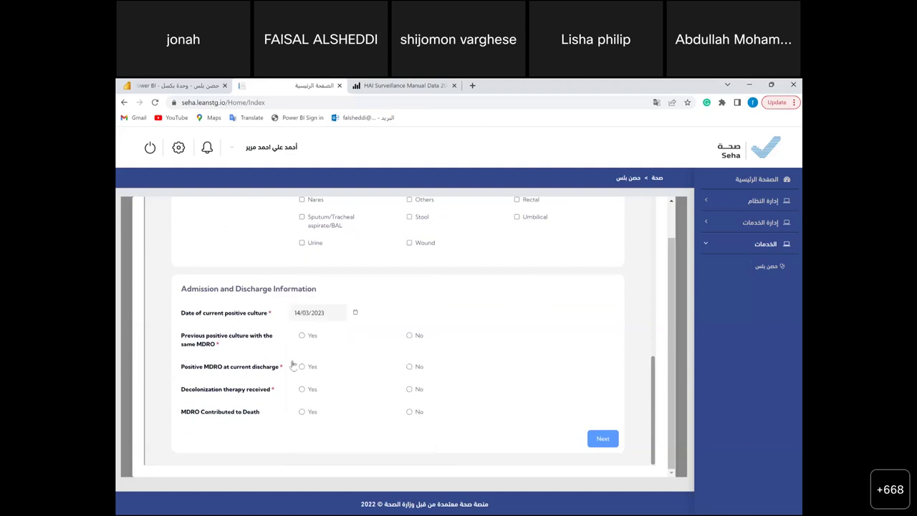
left_click(301, 336)
left_click(304, 369)
left_click(303, 391)
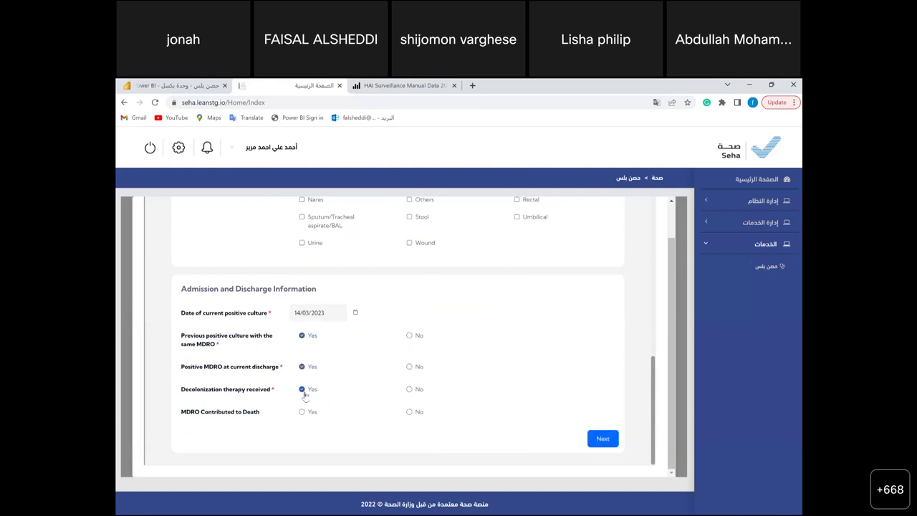
left_click(302, 413)
left_click(409, 413)
left_click(604, 439)
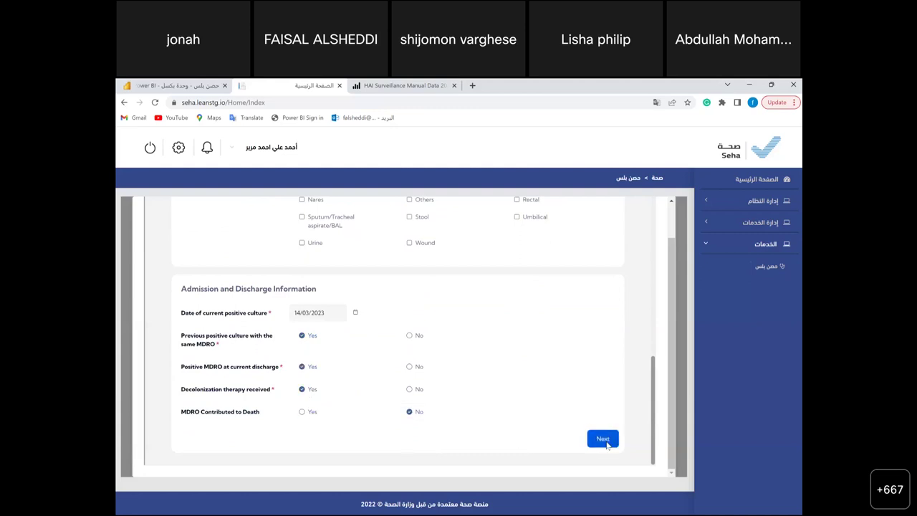
- Tick prolonged hospital stay, Abscess and imaging test evidence, completing the last section
scroll(481, 422, "down", 2)
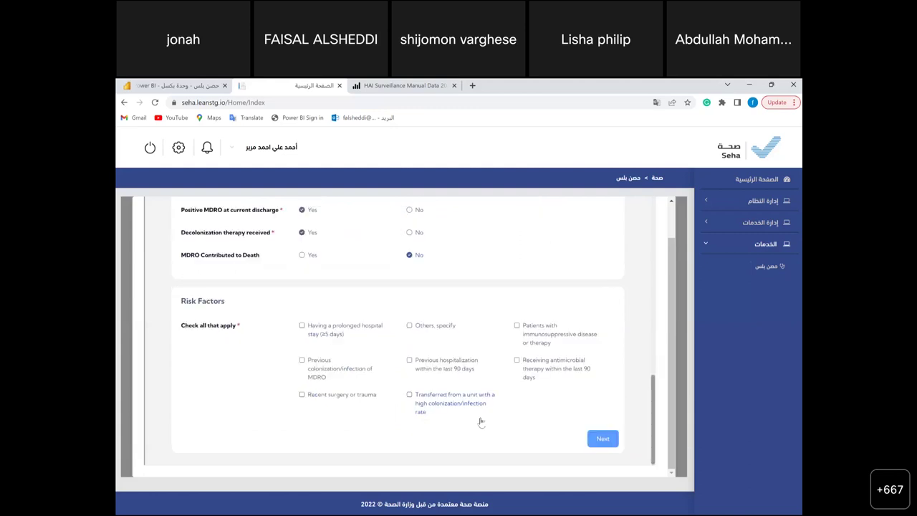
left_click(302, 325)
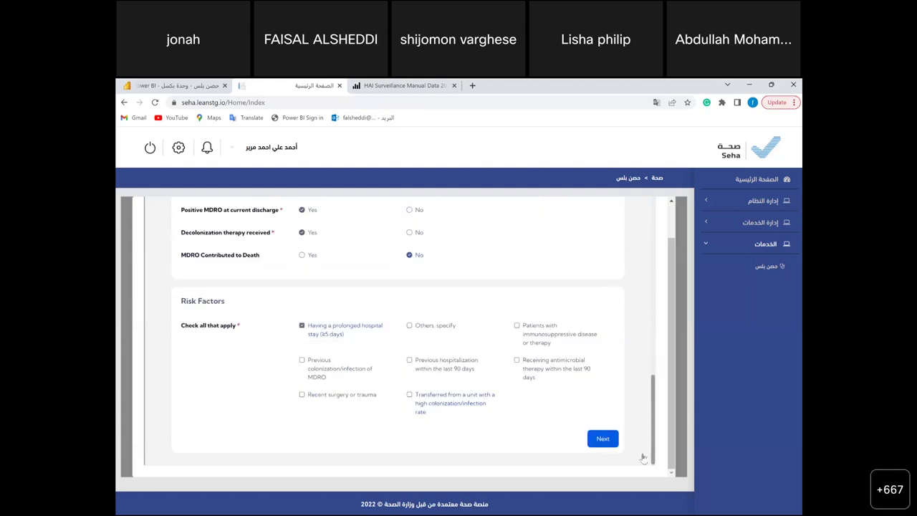
left_click(603, 439)
scroll(606, 442, "down", 3)
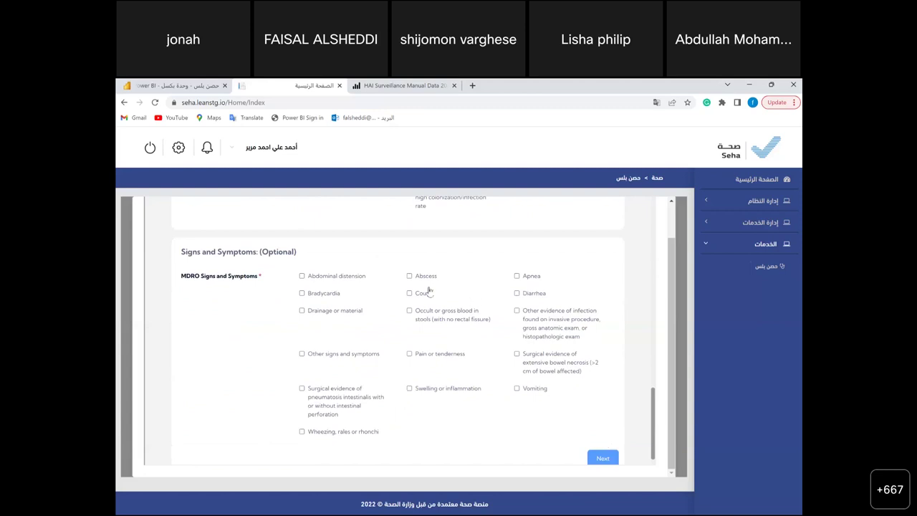
left_click(410, 275)
scroll(459, 377, "down", 2)
left_click(410, 358)
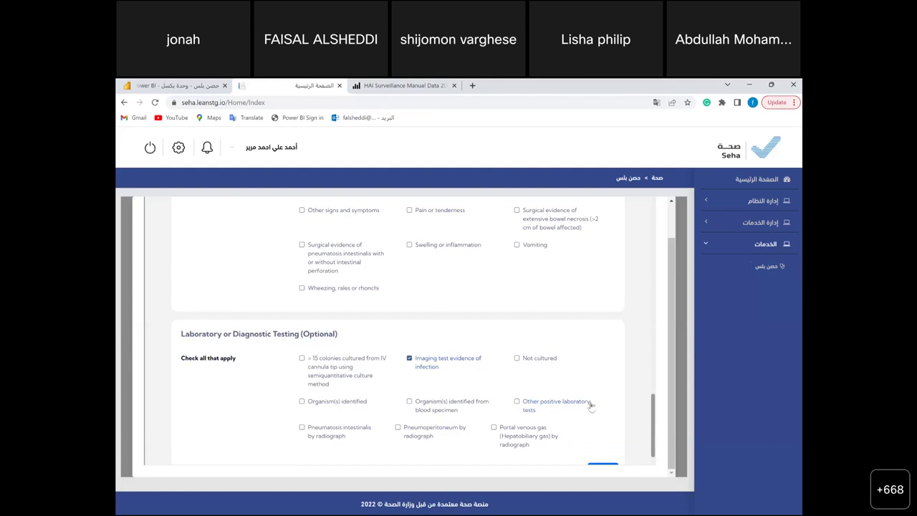
scroll(592, 406, "down", 1)
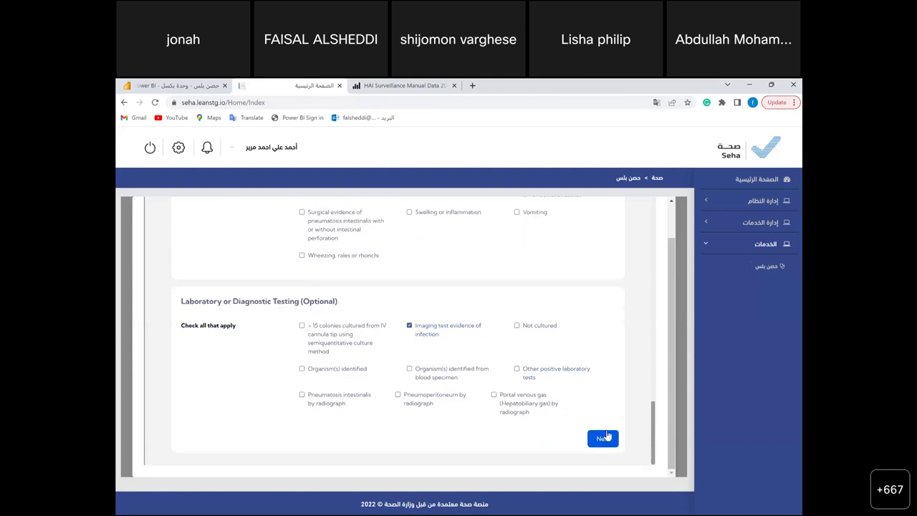
left_click(602, 439)
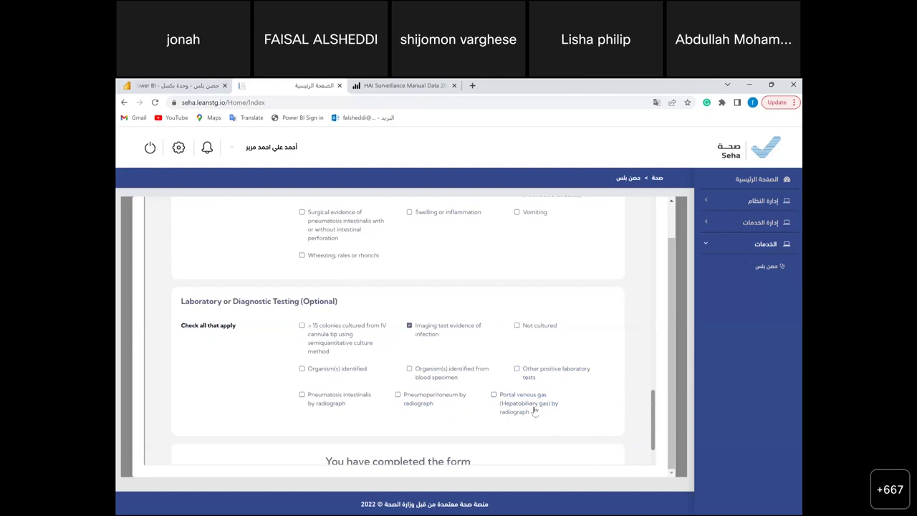
scroll(530, 409, "down", 2)
- Submit the MDRO event form, close it, and return to the ICU admission details
left_click(407, 433)
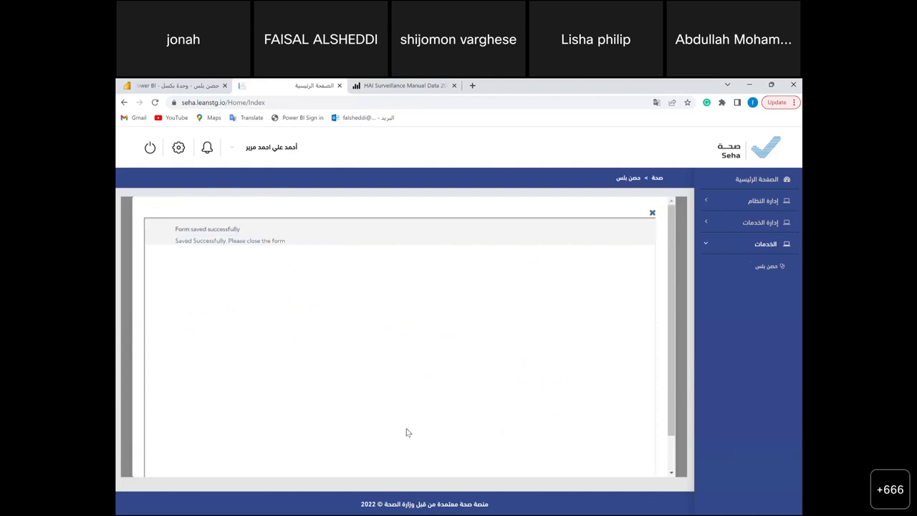
left_click(653, 213)
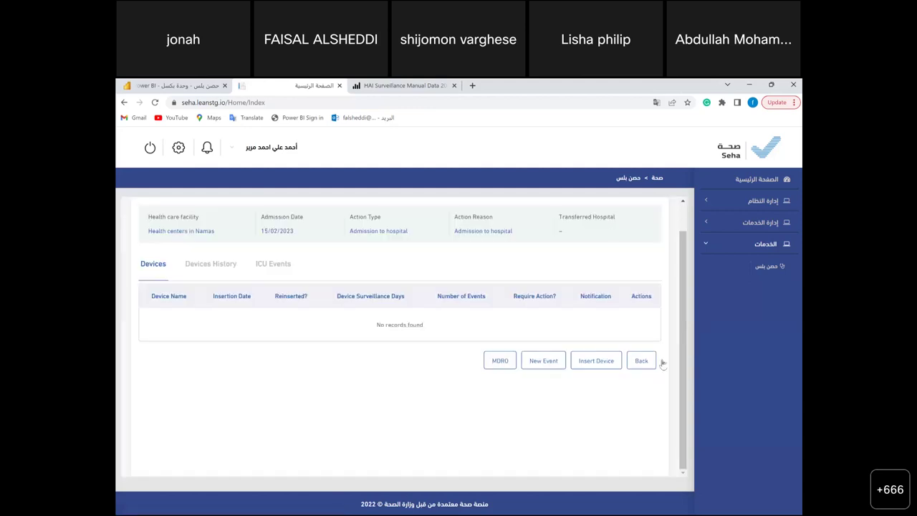
left_click(642, 361)
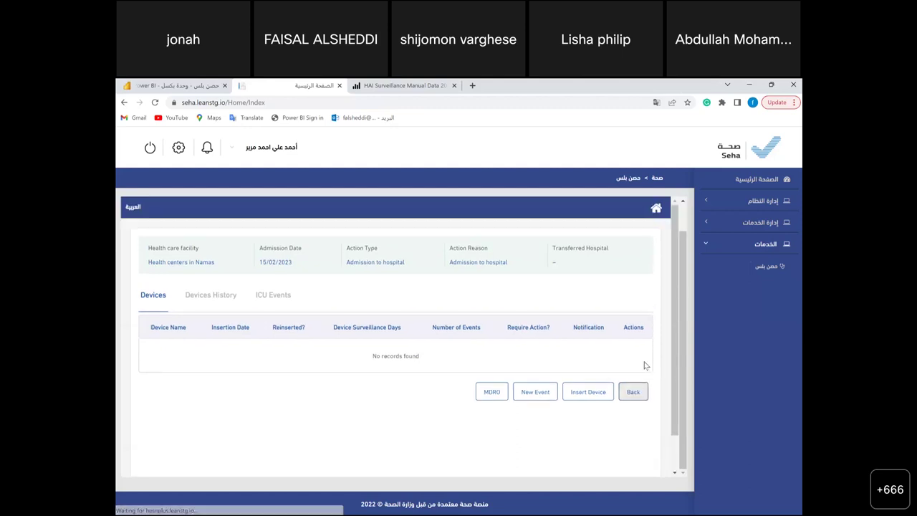